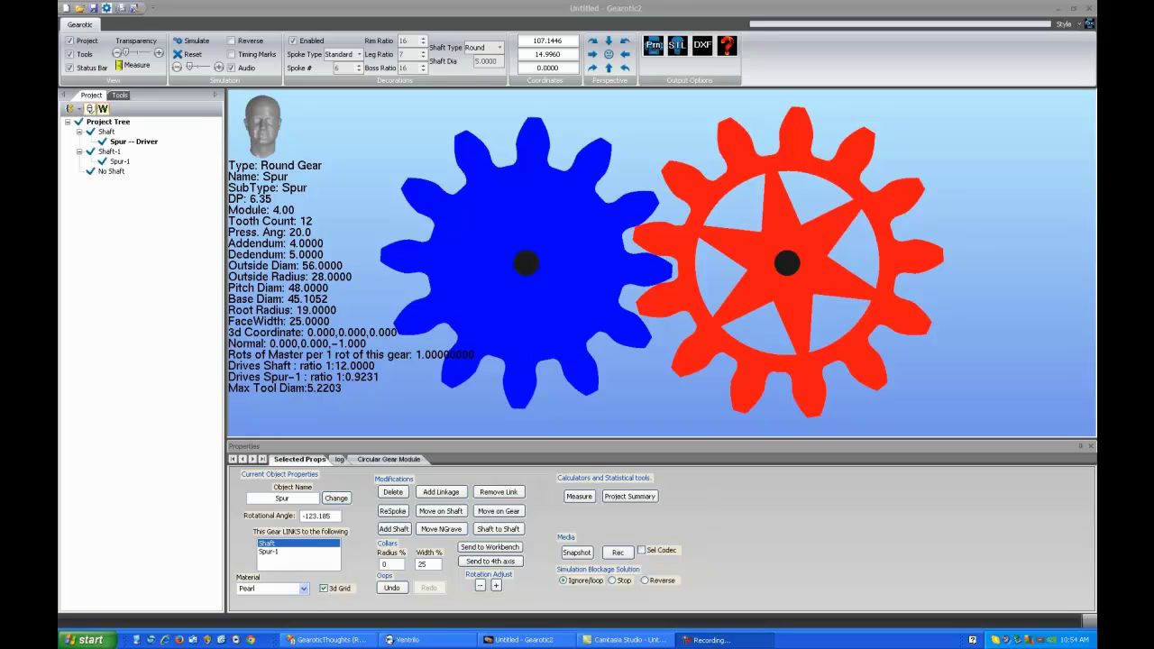
# Run the gear simulation, select the driver spur gear while it turns, and stop the simulation.
pyautogui.click(192, 41)
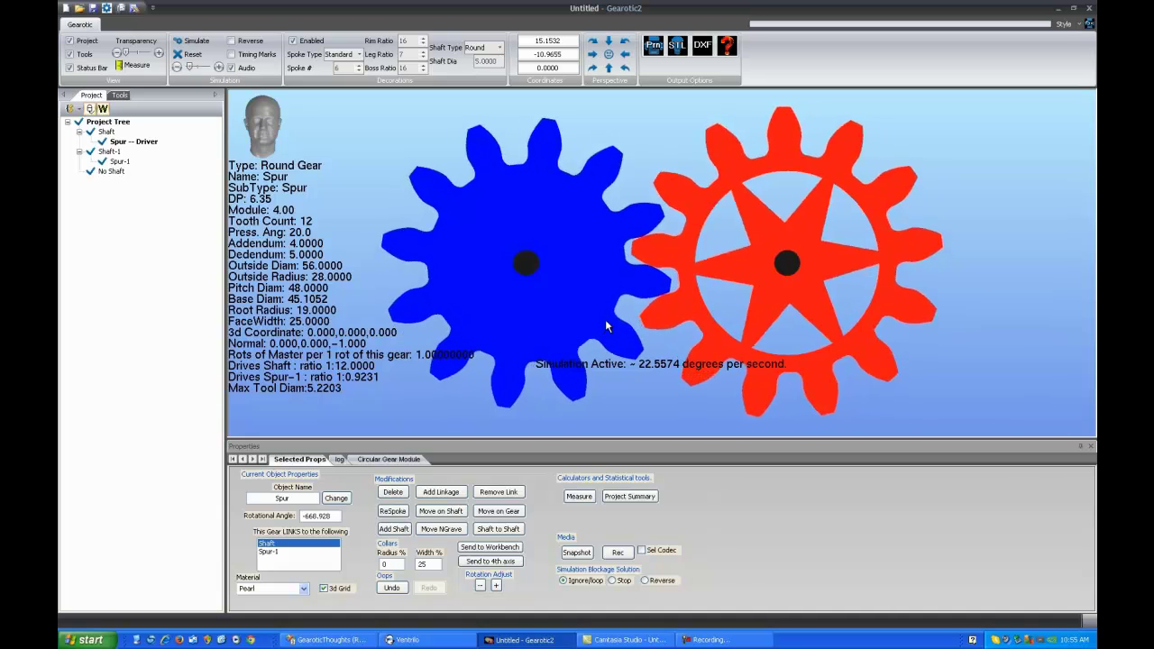
pyautogui.click(629, 286)
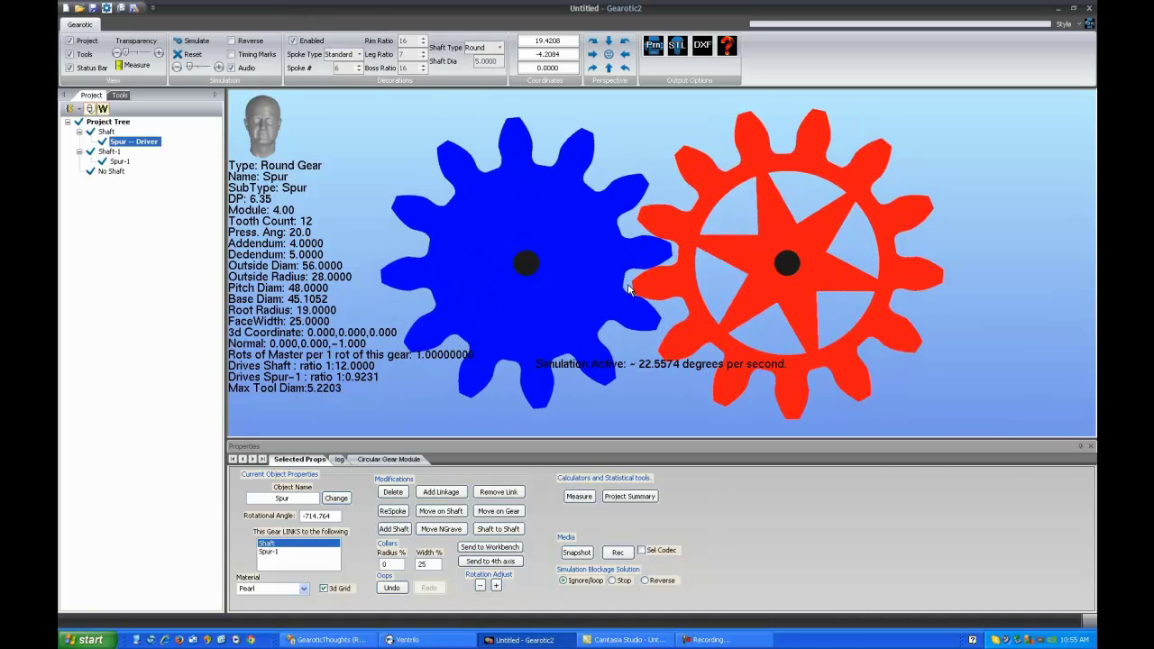
pyautogui.scroll(-5, 623, 294)
pyautogui.scroll(1, 621, 295)
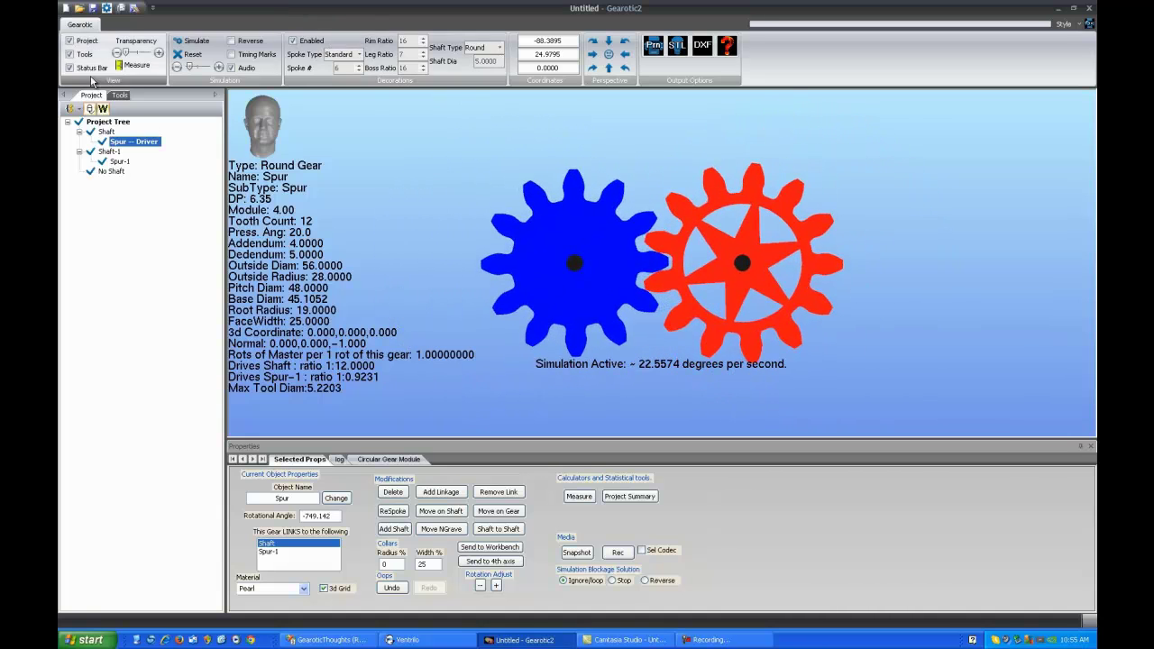
pyautogui.click(195, 42)
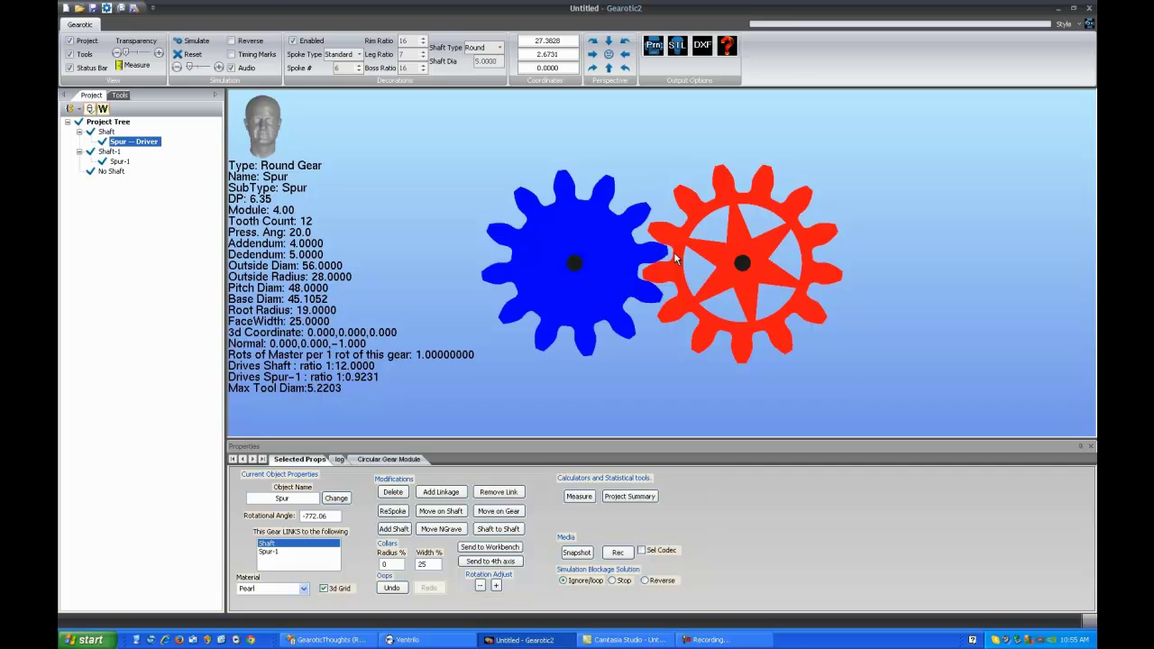
# Examine the meshing teeth of the two spur gears up close and from farther away.
pyautogui.scroll(3, 678, 256)
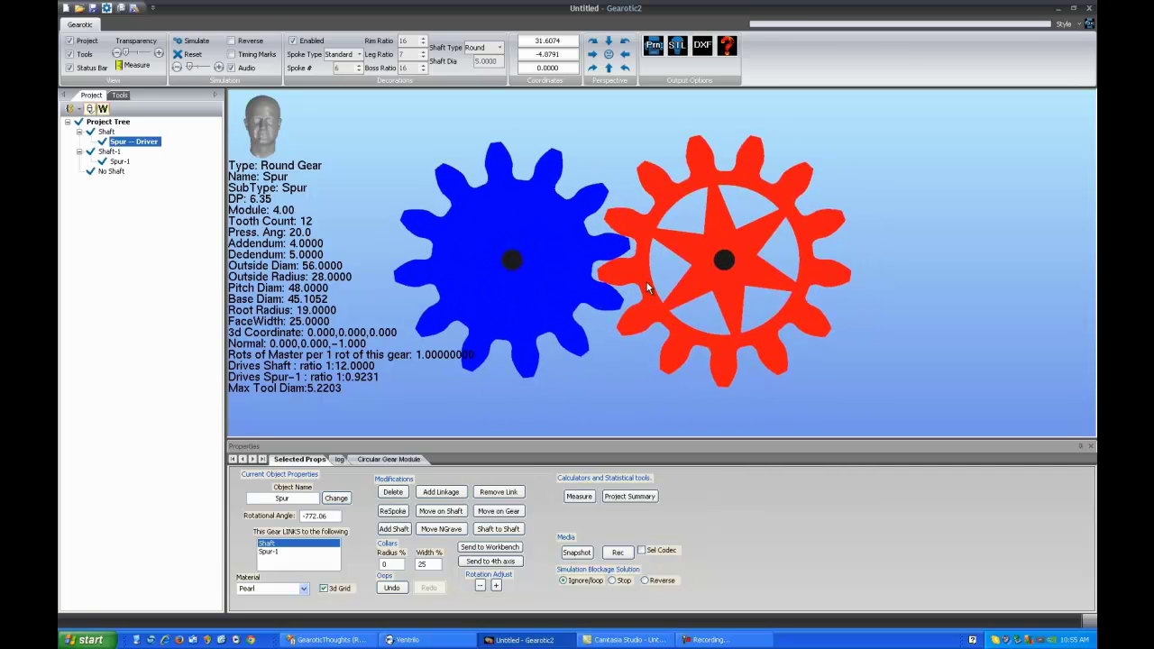
pyautogui.scroll(-2, 650, 286)
pyautogui.moveTo(643, 299)
pyautogui.mouseDown(button='right')
pyautogui.moveTo(627, 301)
pyautogui.moveTo(630, 316)
pyautogui.moveTo(657, 290)
pyautogui.mouseUp(button='right')
pyautogui.scroll(3, 628, 298)
pyautogui.scroll(-3, 629, 298)
pyautogui.scroll(2, 630, 310)
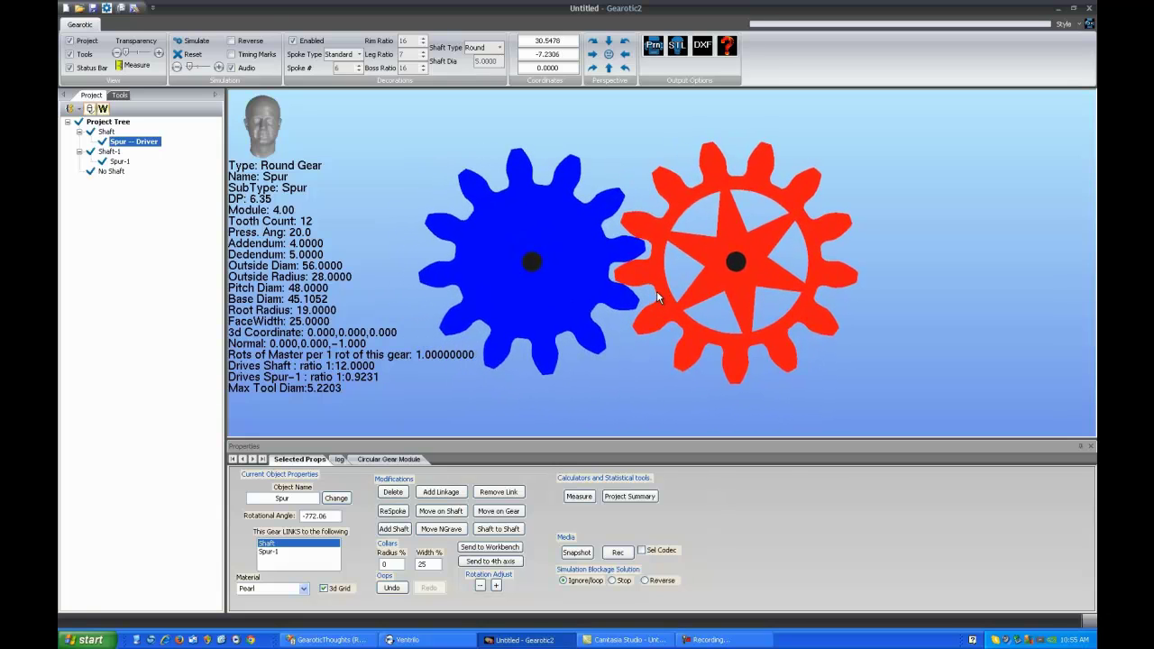
pyautogui.scroll(-1, 655, 288)
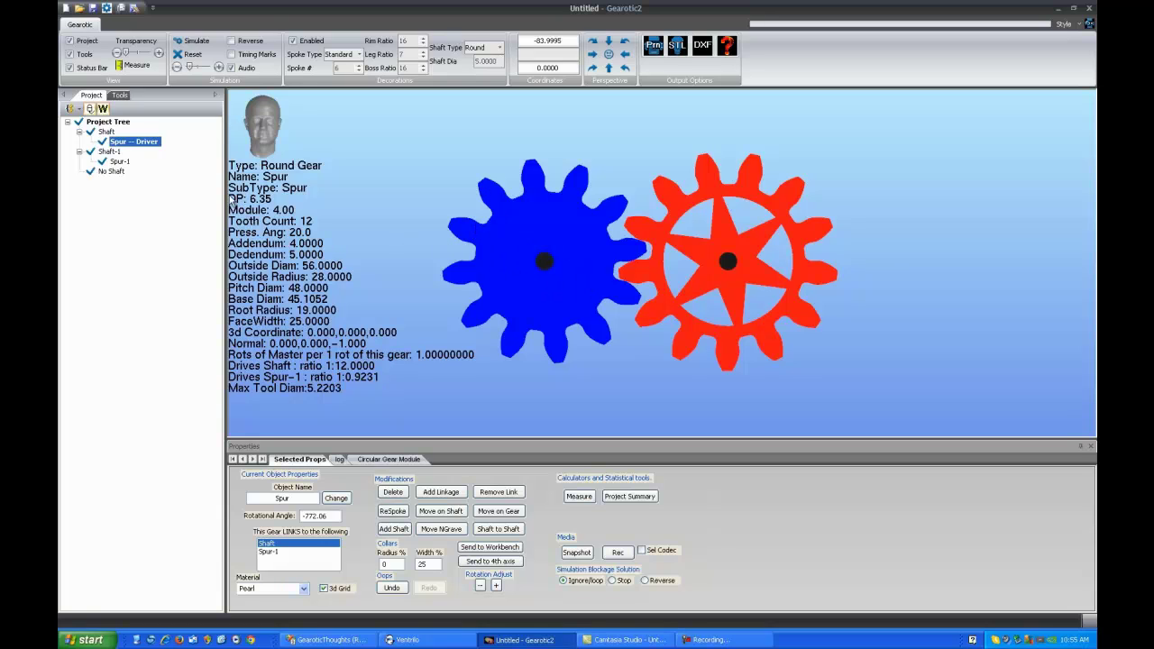
# Hide the project pane, tools pane and status bar, and view the gear pair tilted in the enlarged workspace.
pyautogui.click(86, 42)
pyautogui.click(86, 54)
pyautogui.click(90, 67)
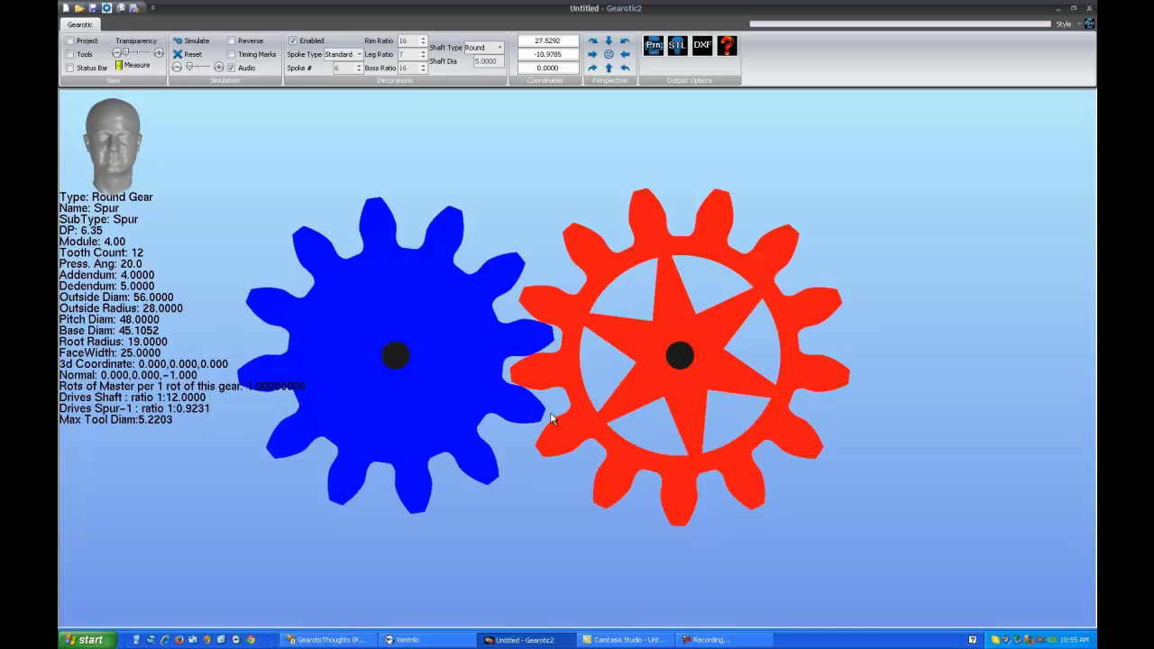
pyautogui.scroll(-3, 543, 370)
pyautogui.scroll(1, 538, 364)
pyautogui.moveTo(539, 364); pyautogui.dragTo(565, 324)
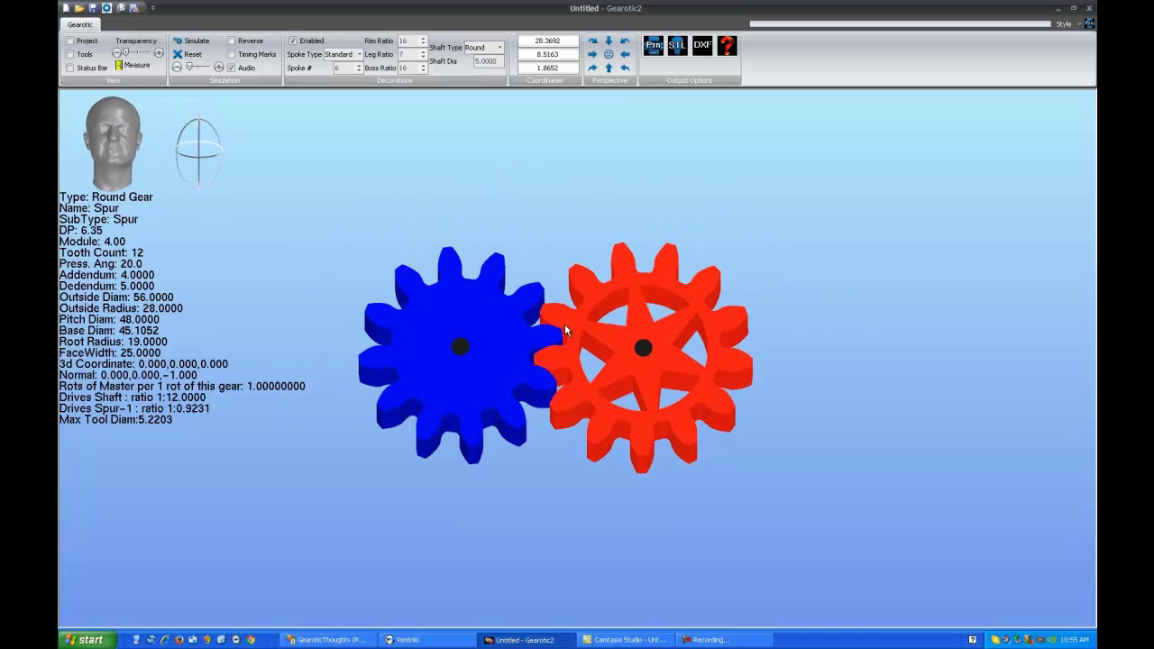
# Show the project pane, tools pane and status bar again, and switch the enlarged workspace on and back off.
pyautogui.click(86, 42)
pyautogui.click(85, 54)
pyautogui.click(90, 67)
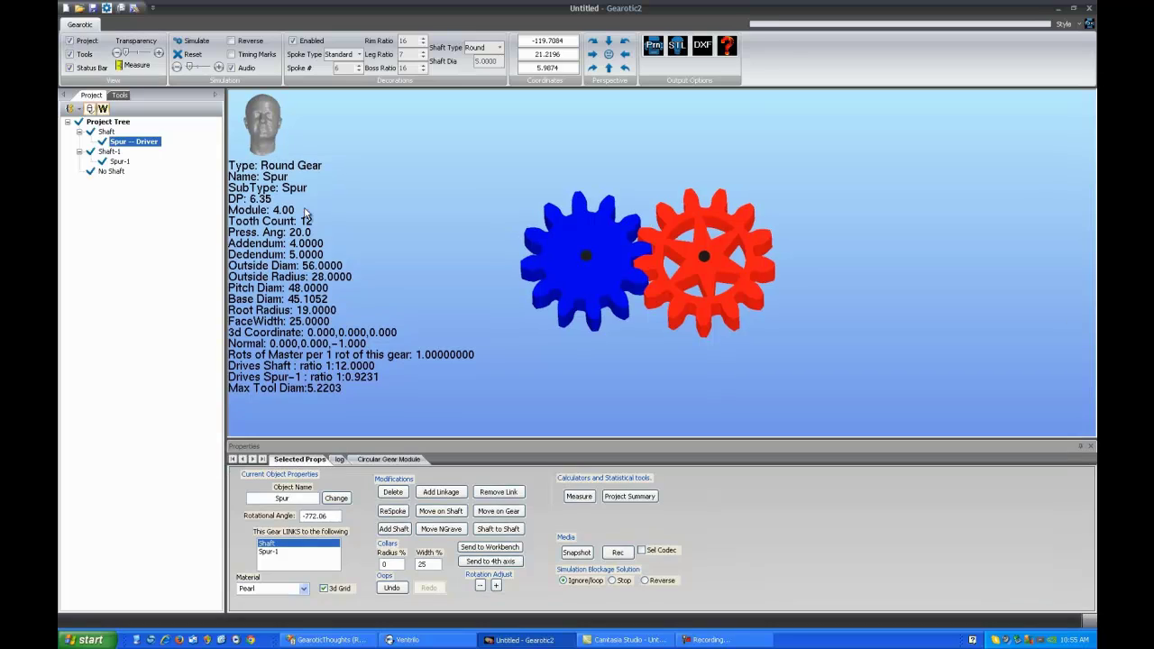
pyautogui.doubleClick(497, 188)
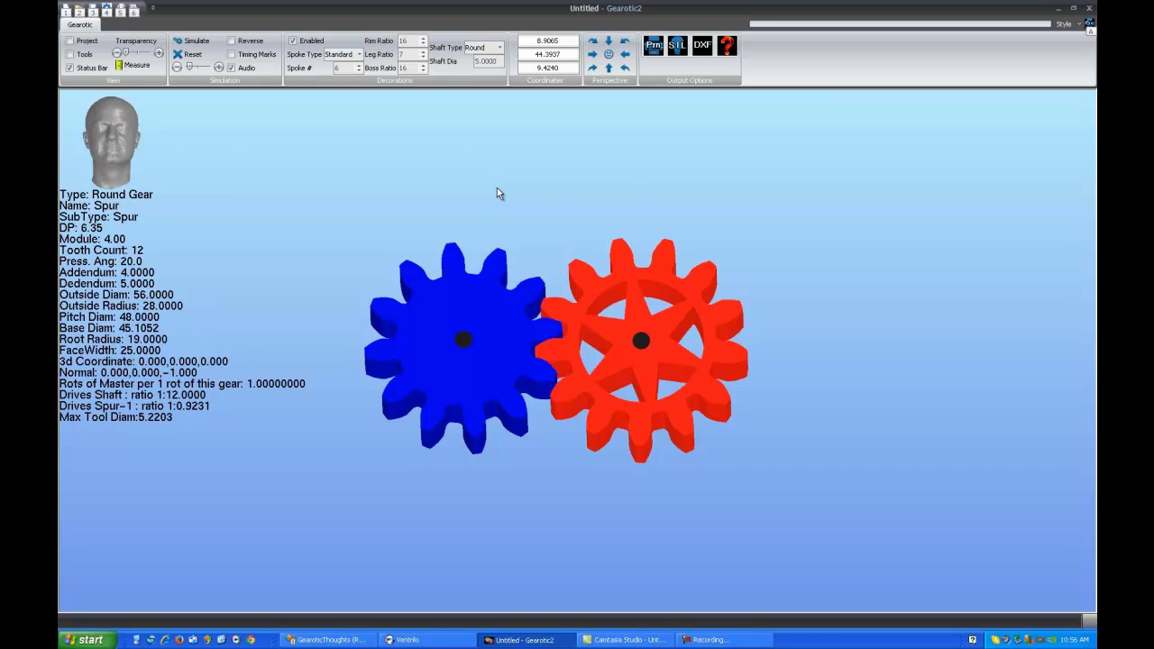
pyautogui.doubleClick(497, 192)
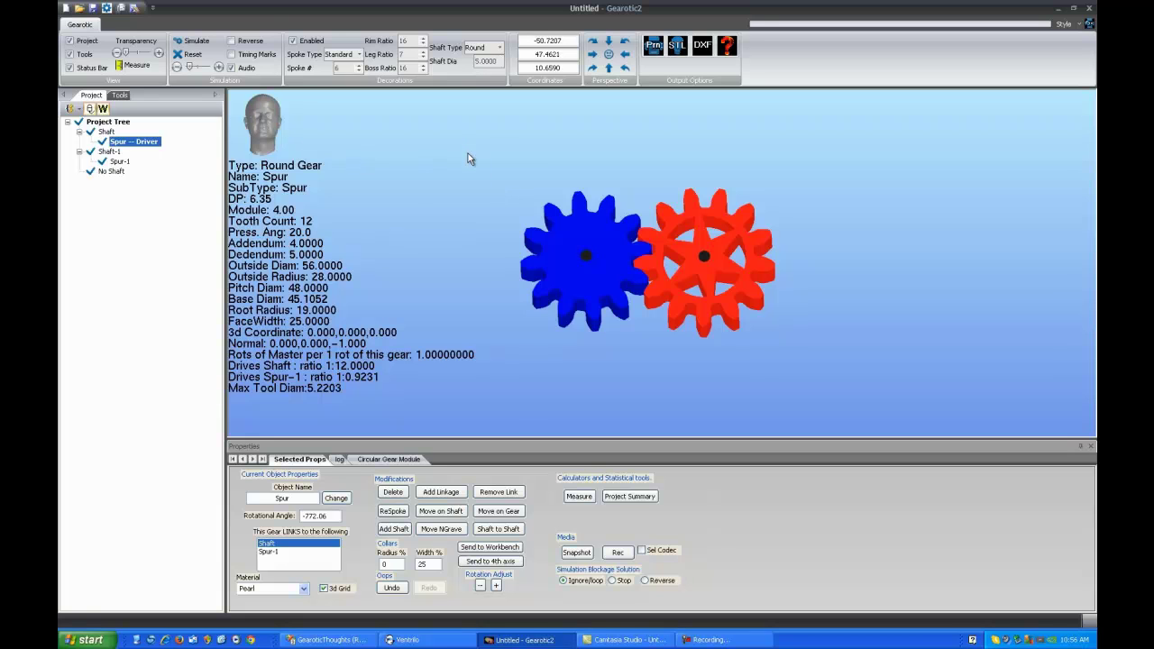
# Select the driver spur gear and Spur-1 alternately in the model to examine each gear's properties, ending on the driver.
pyautogui.moveTo(653, 269)
pyautogui.mouseDown()
pyautogui.moveTo(658, 168)
pyautogui.moveTo(643, 293)
pyautogui.moveTo(617, 299)
pyautogui.moveTo(779, 218)
pyautogui.moveTo(593, 333)
pyautogui.moveTo(729, 247)
pyautogui.moveTo(697, 286)
pyautogui.moveTo(725, 290)
pyautogui.moveTo(703, 273)
pyautogui.moveTo(630, 290)
pyautogui.moveTo(765, 231)
pyautogui.moveTo(679, 271)
pyautogui.moveTo(650, 269)
pyautogui.mouseUp()
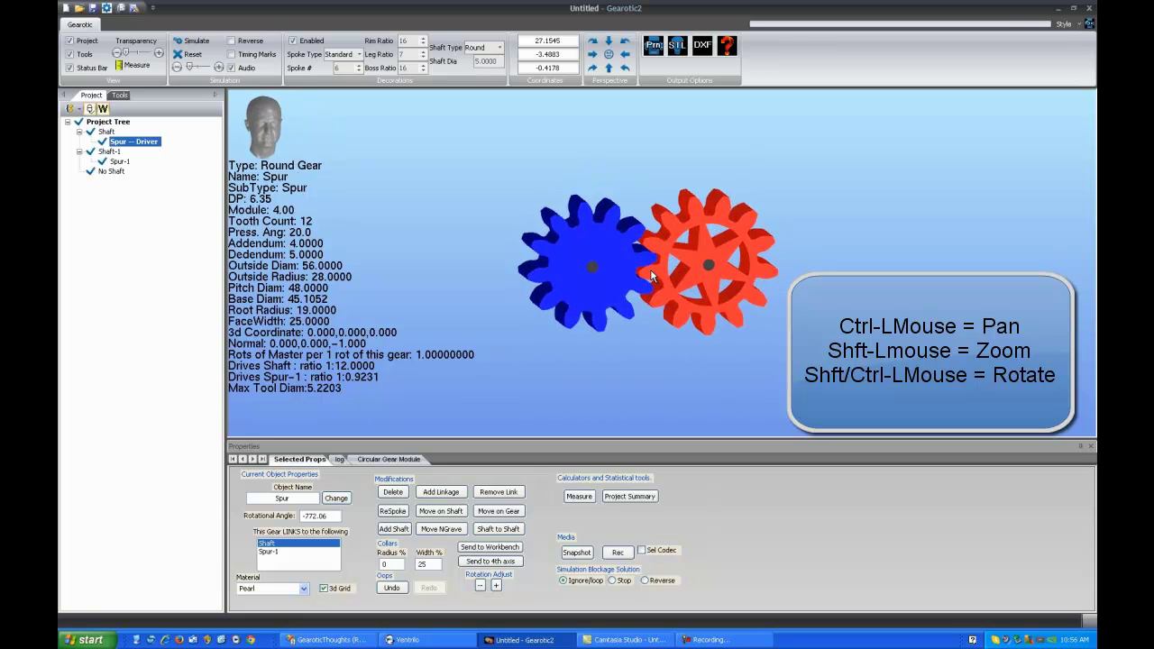
pyautogui.click(651, 268)
pyautogui.click(600, 260)
pyautogui.click(735, 261)
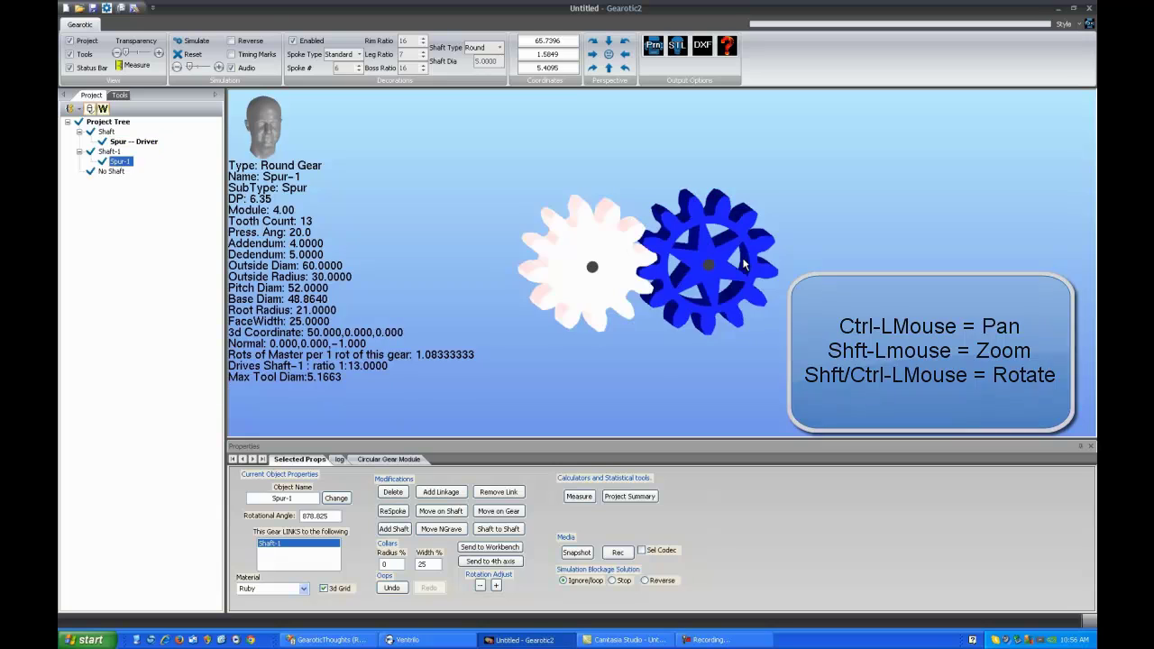
pyautogui.click(610, 277)
pyautogui.click(719, 263)
pyautogui.click(580, 311)
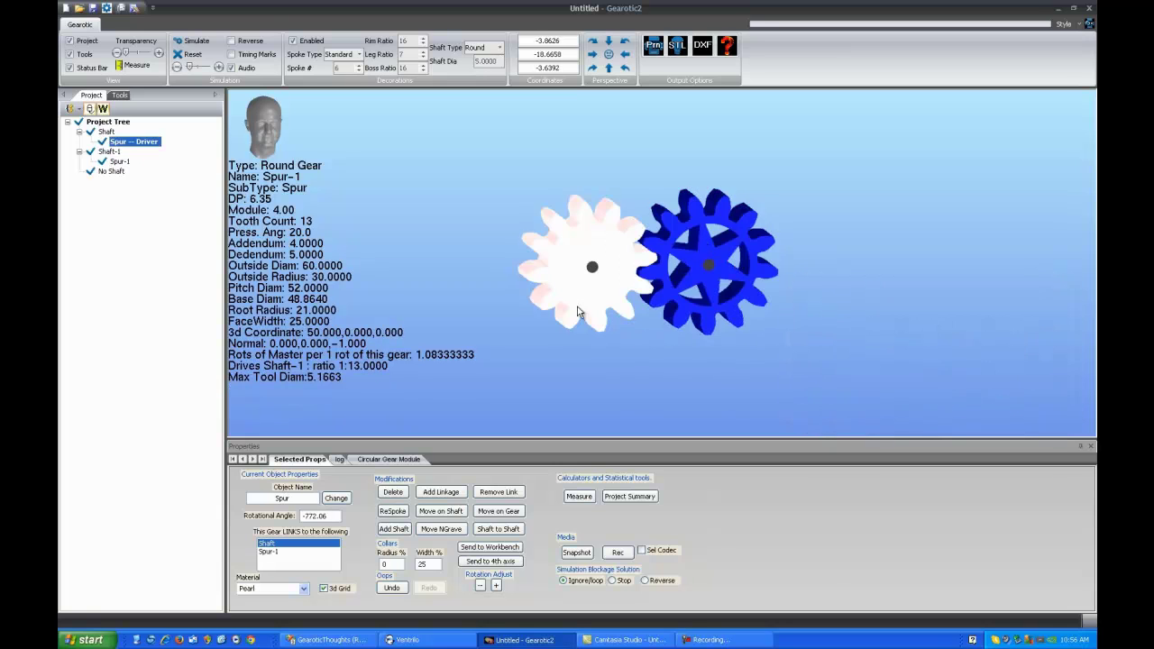
pyautogui.click(693, 288)
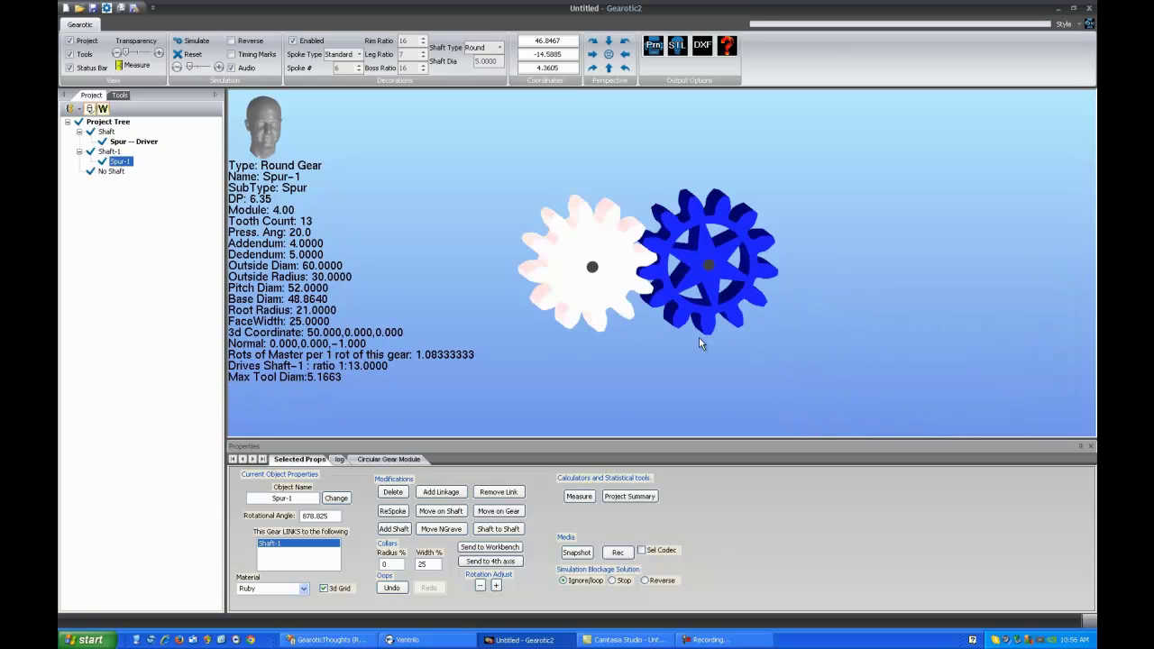
pyautogui.click(617, 258)
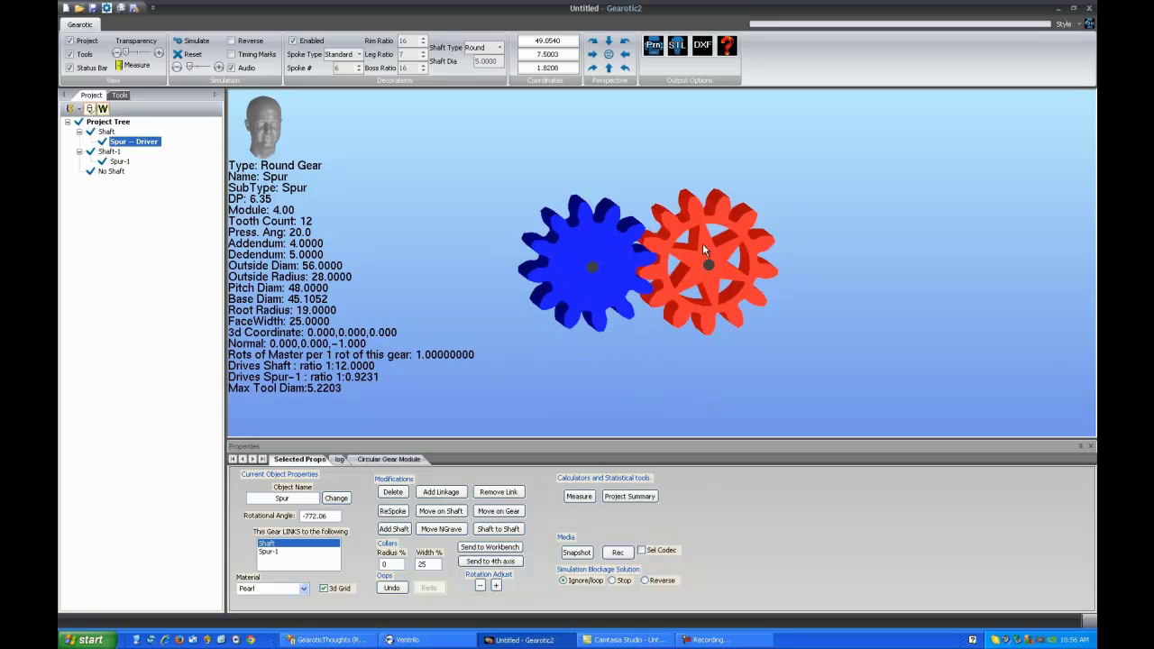
# View the gear pair edge-on and tilted, return to the front view, and select Spur-1.
pyautogui.moveTo(639, 292); pyautogui.dragTo(654, 256, button='middle')
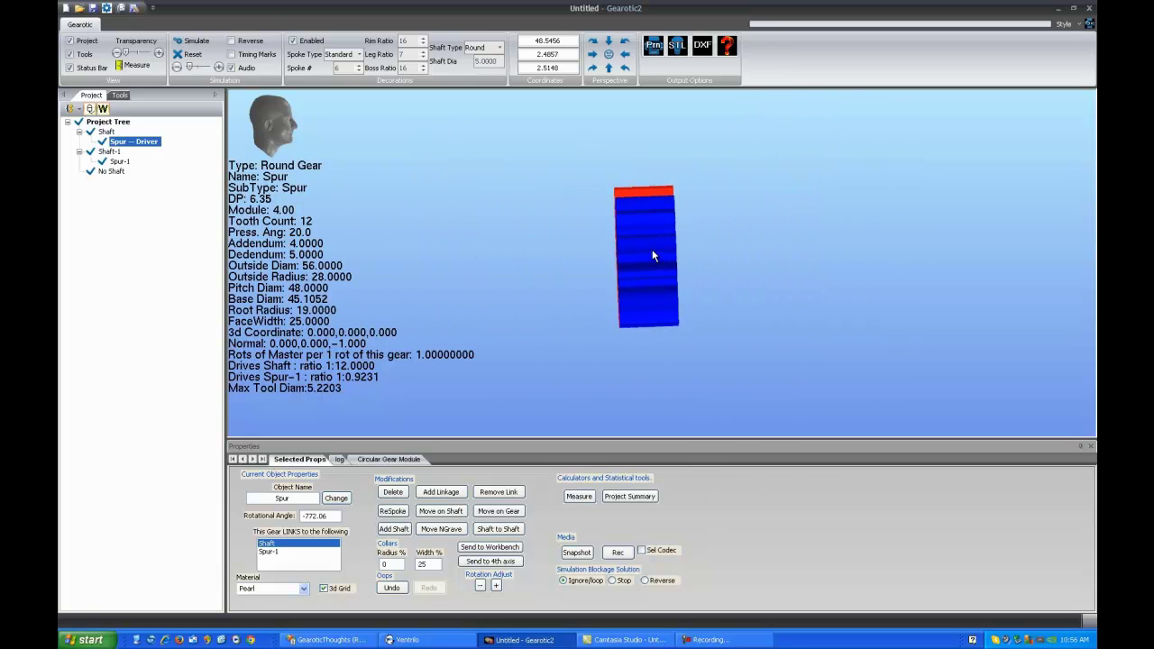
pyautogui.doubleClick(653, 251)
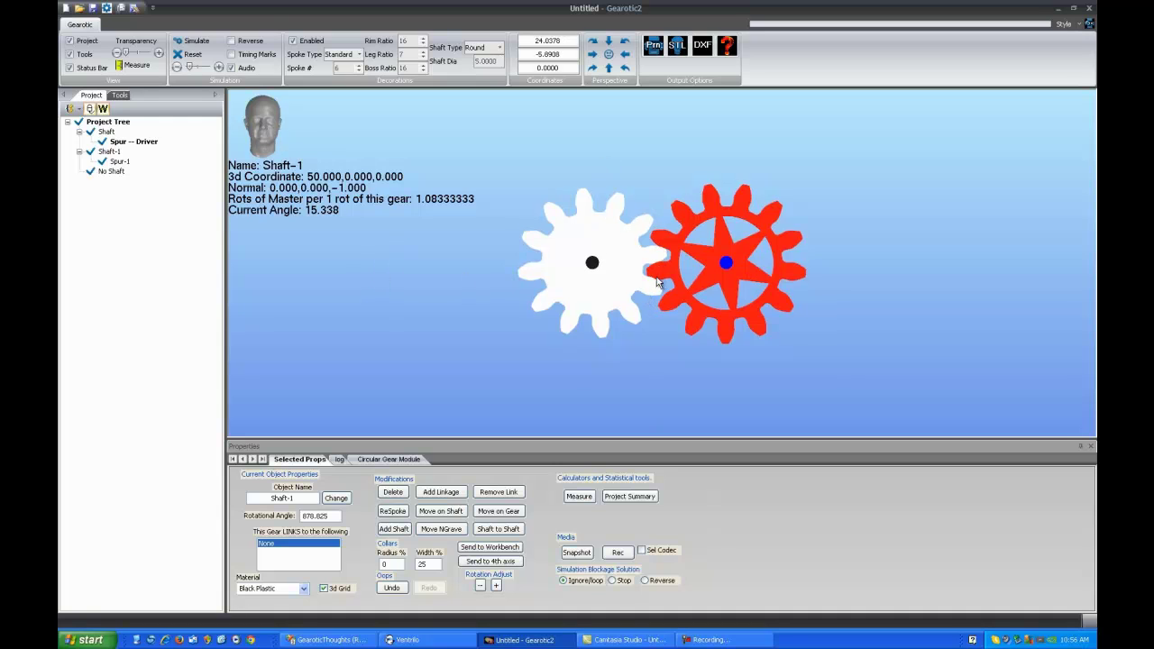
pyautogui.moveTo(656, 270); pyautogui.dragTo(657, 318)
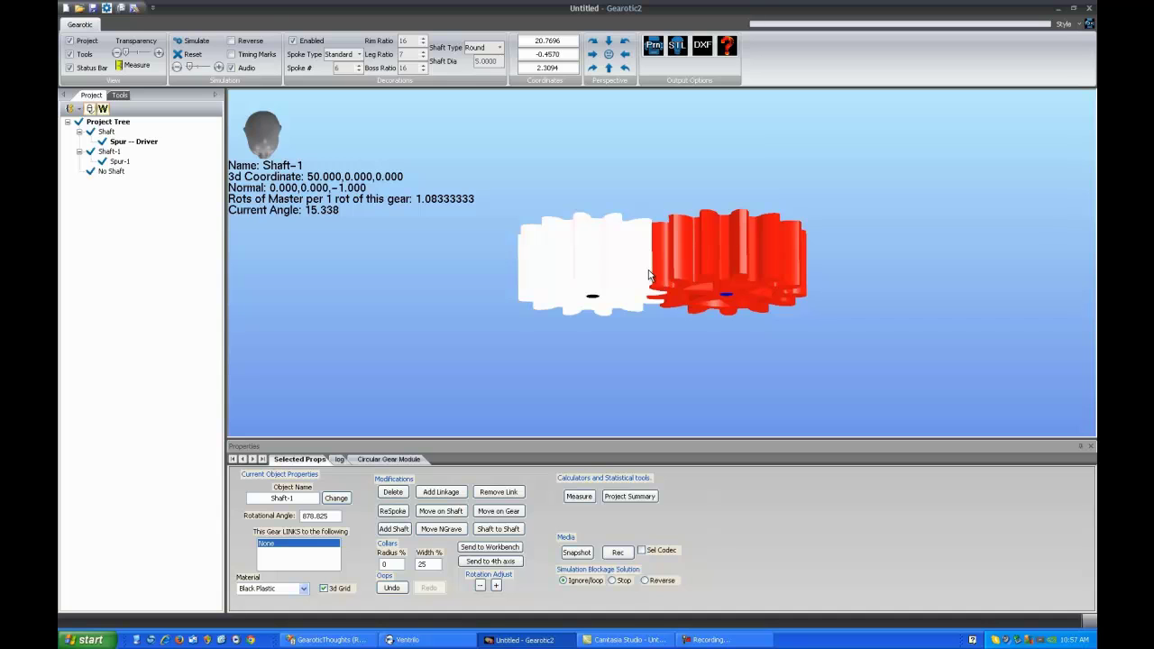
pyautogui.moveTo(665, 326); pyautogui.dragTo(746, 342)
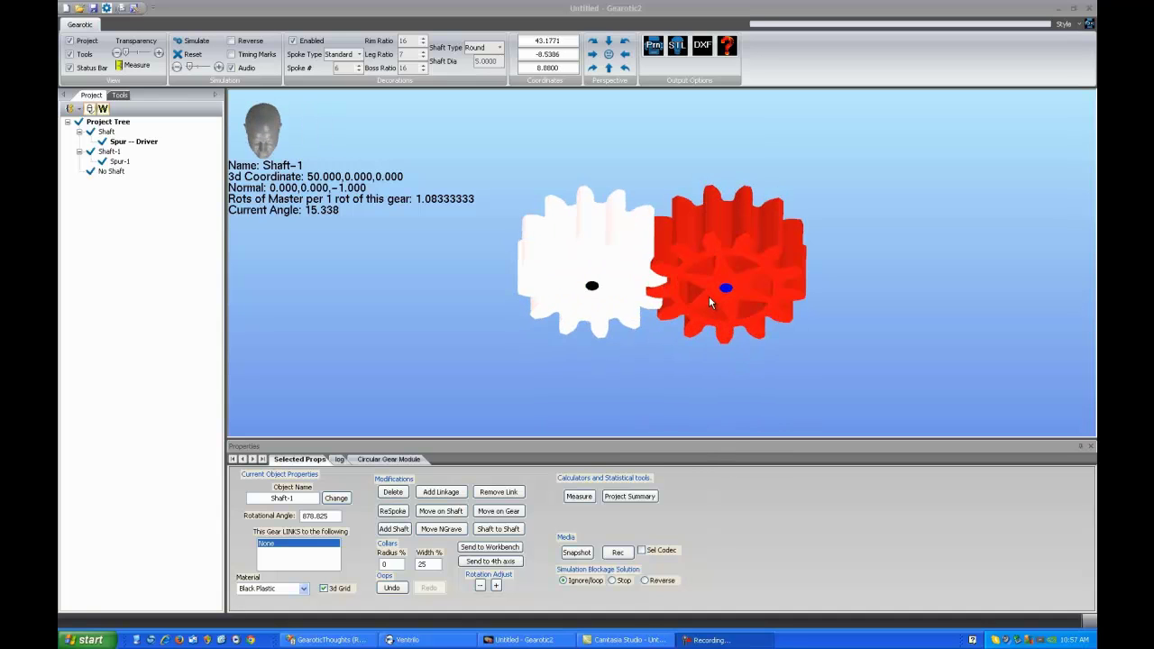
pyautogui.moveTo(709, 303); pyautogui.dragTo(704, 264)
pyautogui.click(705, 264)
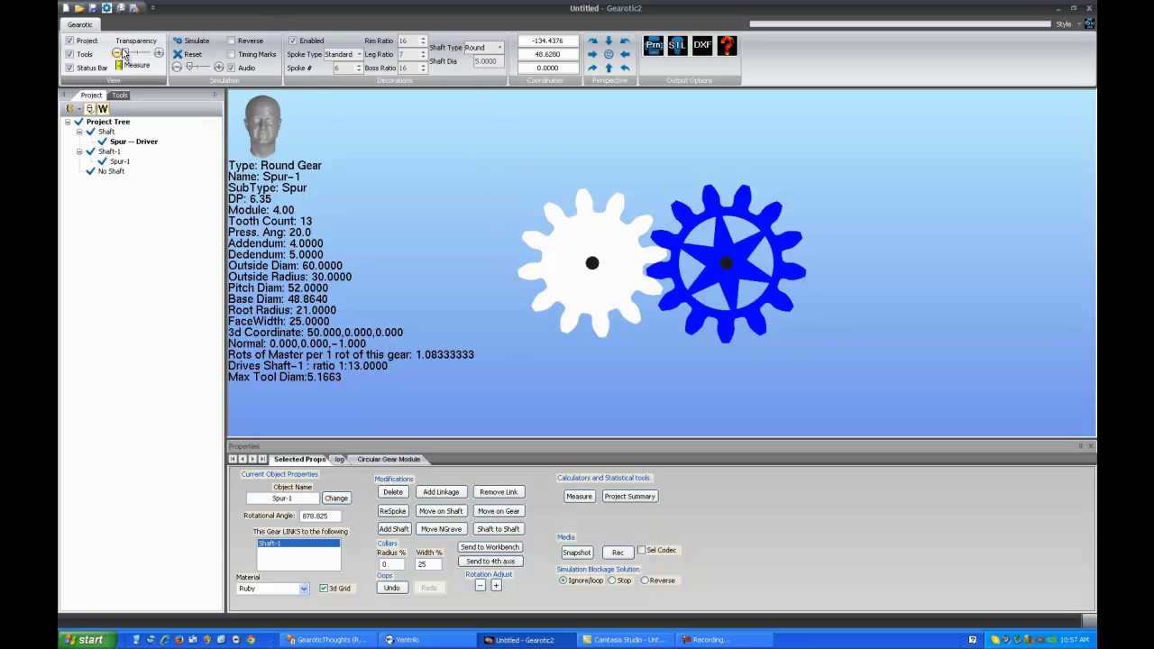
# Make the gears semi-transparent to inspect them from an angle, and return them to fully opaque.
pyautogui.moveTo(127, 57)
pyautogui.mouseDown()
pyautogui.moveTo(158, 58)
pyautogui.moveTo(141, 58)
pyautogui.mouseUp()
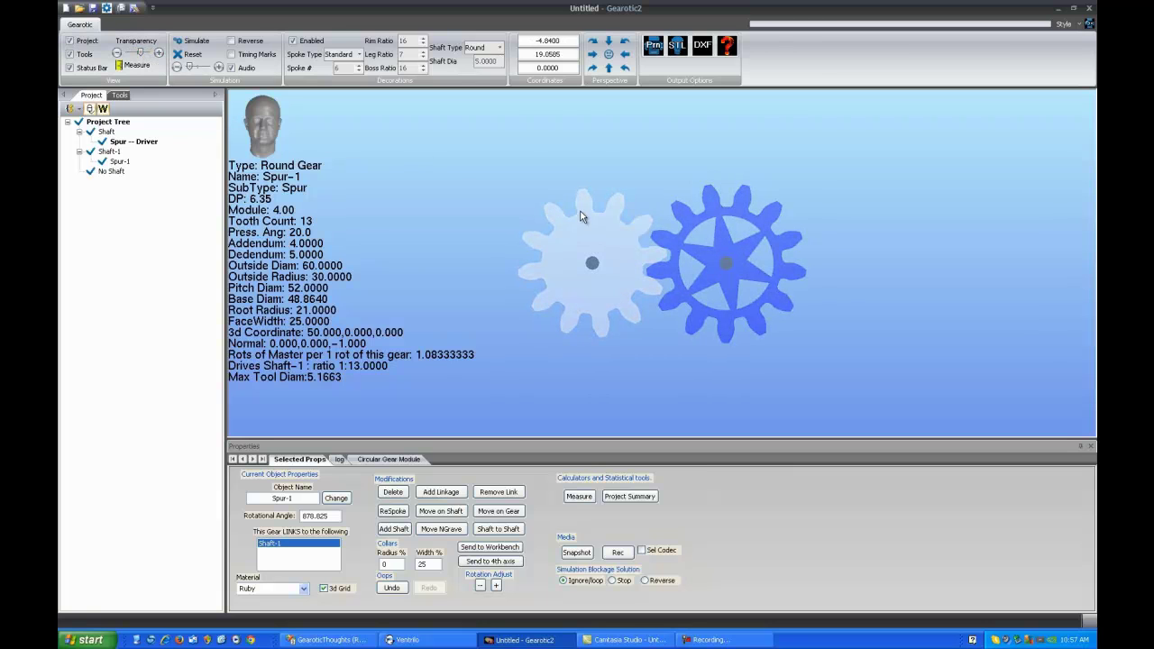
pyautogui.moveTo(585, 218); pyautogui.dragTo(580, 244)
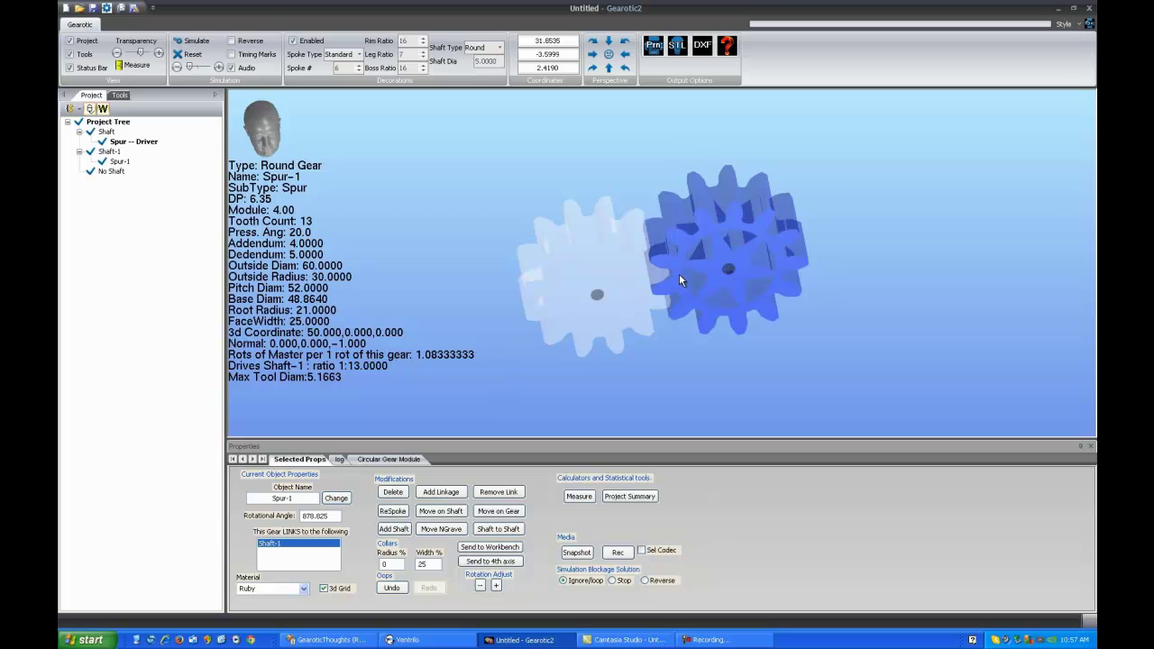
pyautogui.moveTo(677, 282); pyautogui.dragTo(646, 268)
pyautogui.moveTo(145, 56)
pyautogui.mouseDown()
pyautogui.moveTo(157, 56)
pyautogui.moveTo(124, 52)
pyautogui.mouseUp()
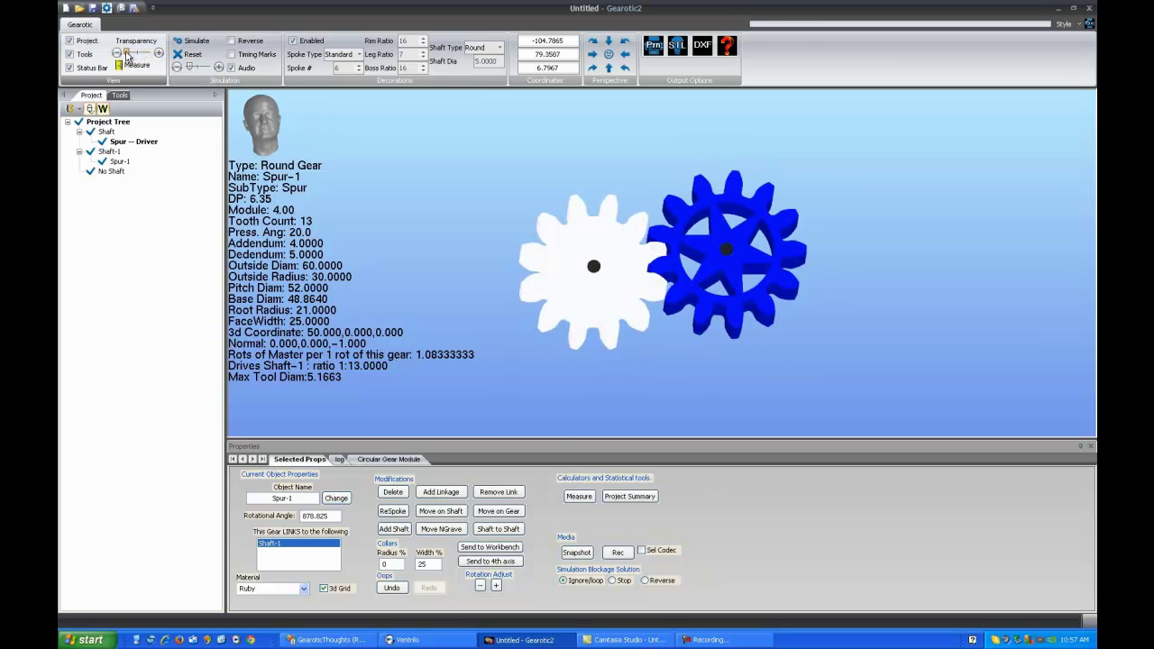
# Measure the distance between the centres of the two gear shafts.
pyautogui.moveTo(623, 213)
pyautogui.mouseDown()
pyautogui.moveTo(626, 177)
pyautogui.moveTo(602, 208)
pyautogui.mouseUp()
pyautogui.click(136, 68)
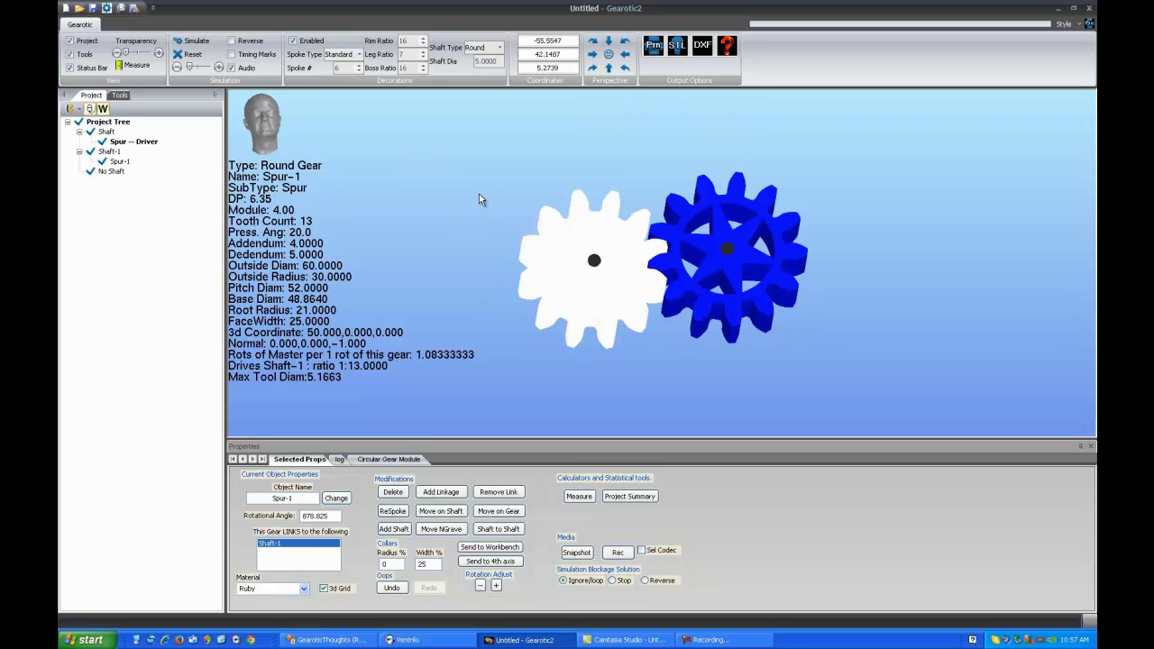
pyautogui.moveTo(595, 260); pyautogui.dragTo(728, 254)
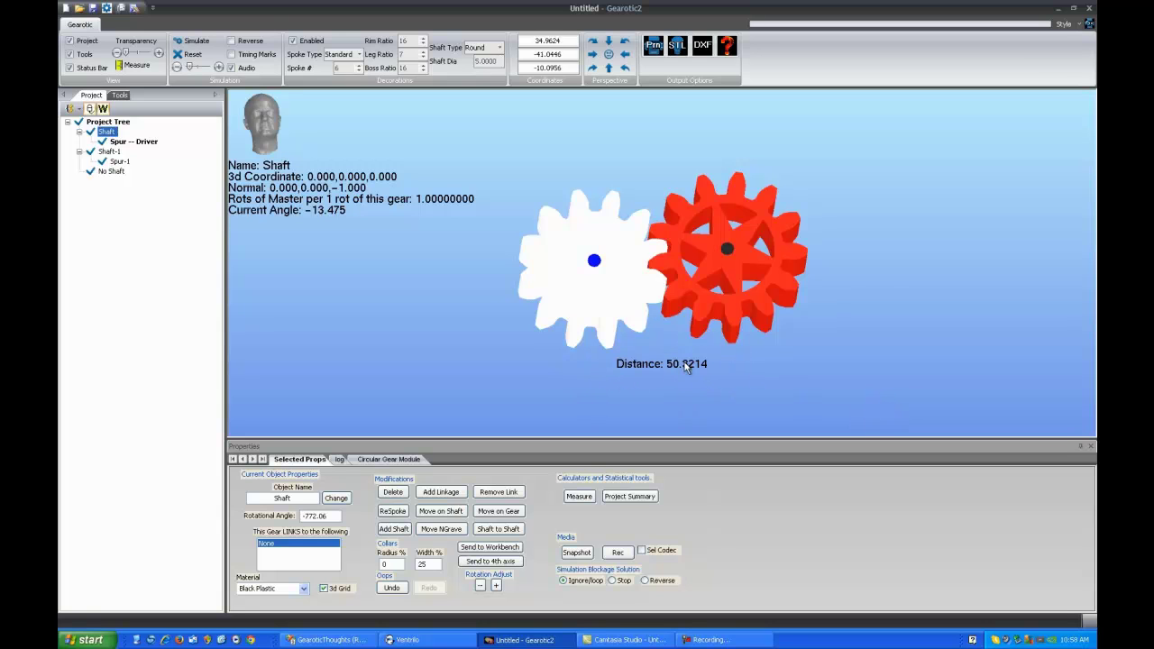
pyautogui.scroll(4, 645, 340)
pyautogui.scroll(-4, 645, 340)
pyautogui.moveTo(662, 267)
pyautogui.mouseDown()
pyautogui.moveTo(688, 290)
pyautogui.moveTo(644, 250)
pyautogui.moveTo(653, 258)
pyautogui.mouseUp()
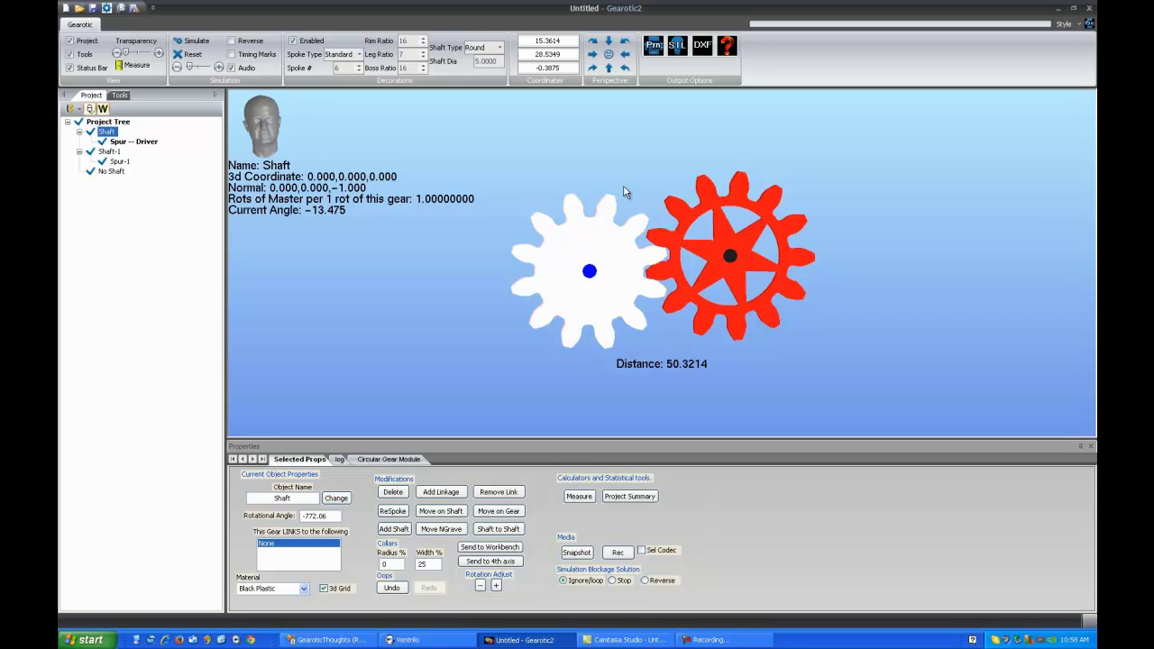
# Start the gear simulation and show the properties of Spur-1 and the driver spur gear while they turn.
pyautogui.click(191, 42)
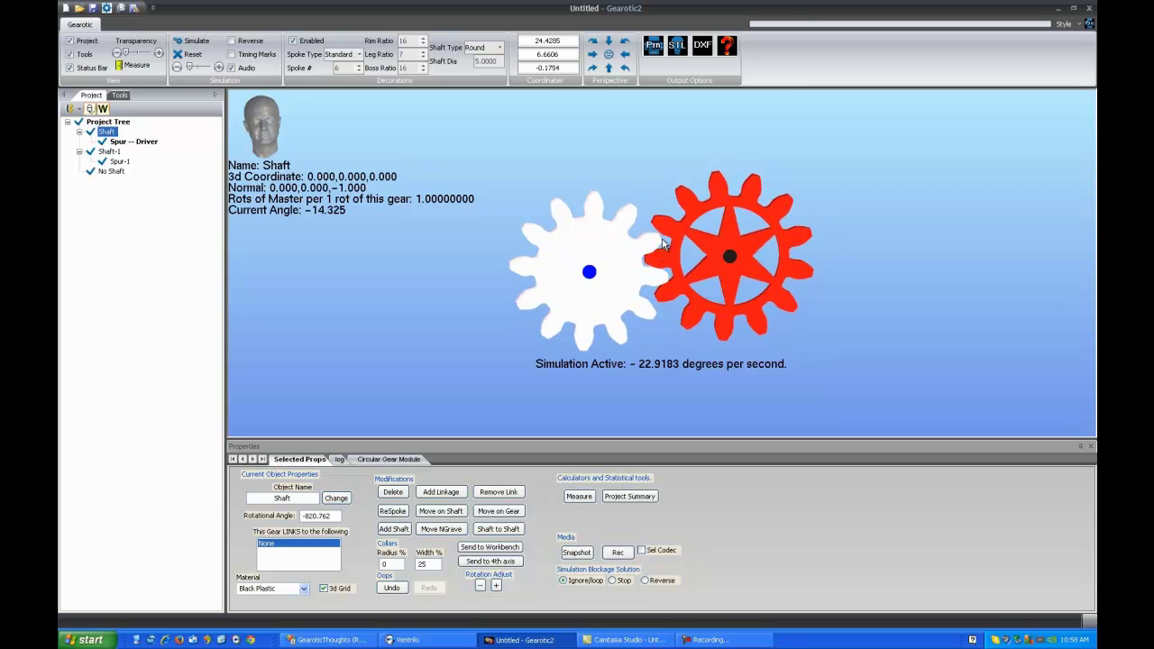
pyautogui.moveTo(665, 238)
pyautogui.mouseDown()
pyautogui.moveTo(706, 206)
pyautogui.moveTo(662, 232)
pyautogui.mouseUp()
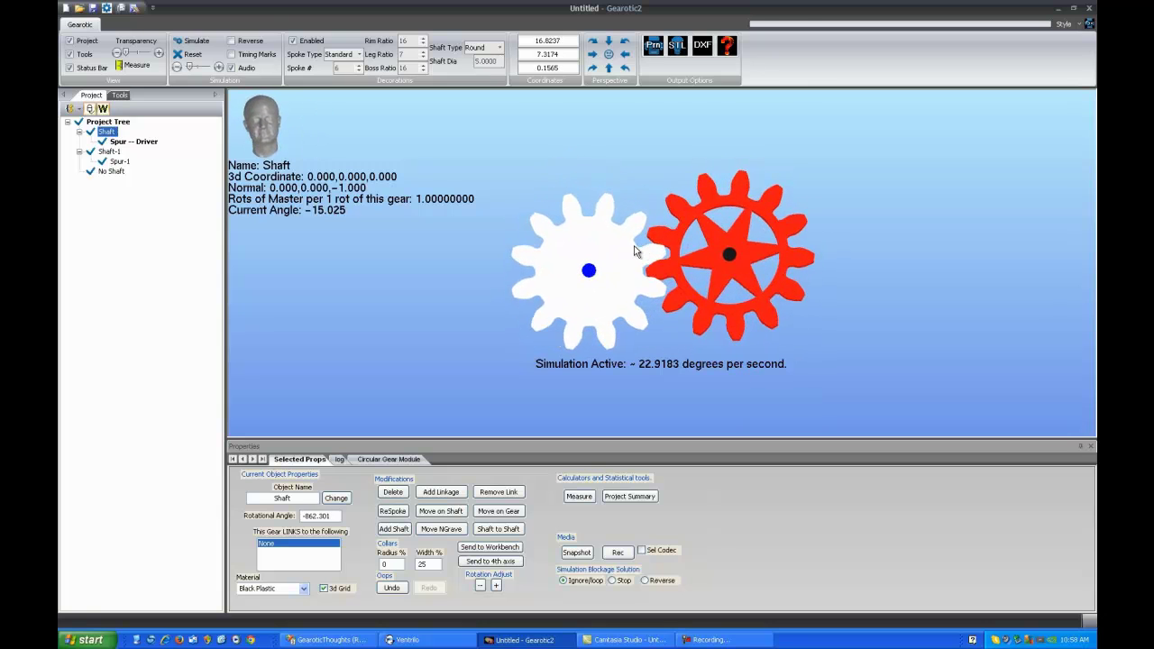
pyautogui.click(656, 180)
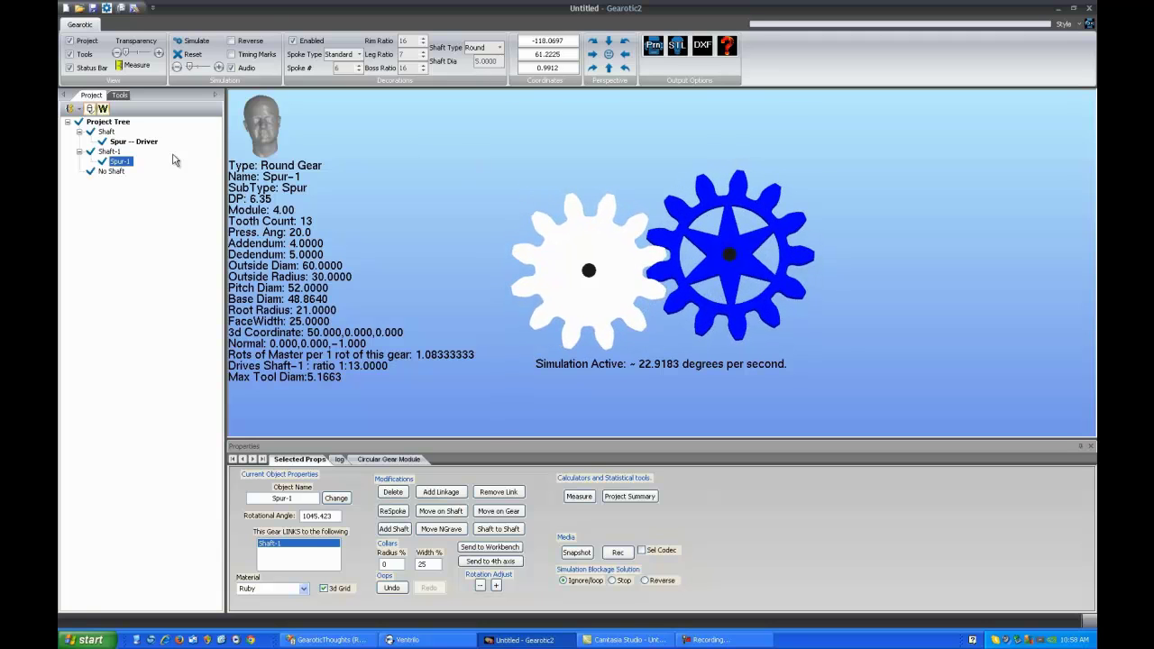
pyautogui.click(133, 142)
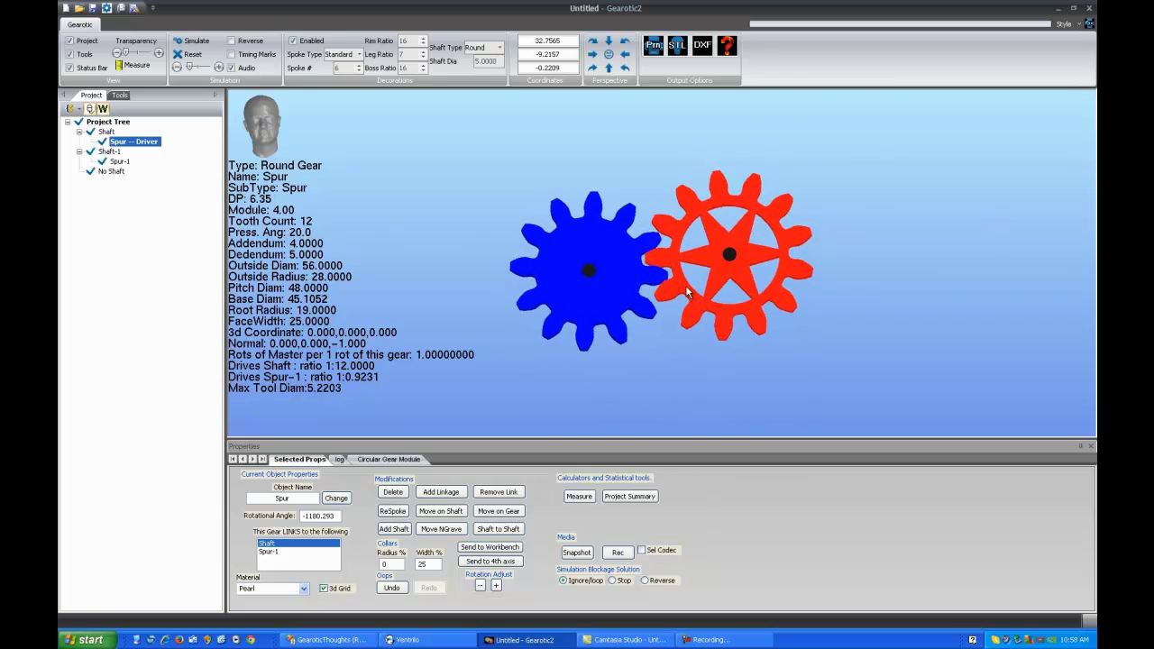
# Reverse the rotation direction of the running gear simulation.
pyautogui.moveTo(732, 305)
pyautogui.mouseDown()
pyautogui.moveTo(721, 278)
pyautogui.moveTo(731, 302)
pyautogui.mouseUp()
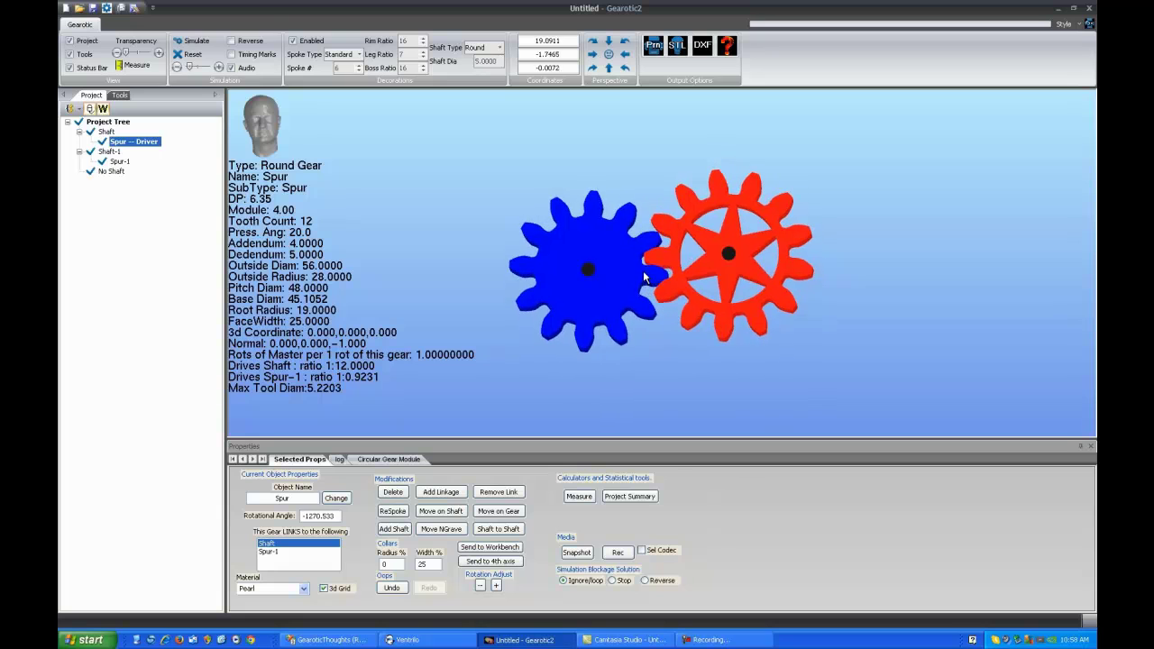
pyautogui.scroll(2, 651, 325)
pyautogui.scroll(-1, 649, 323)
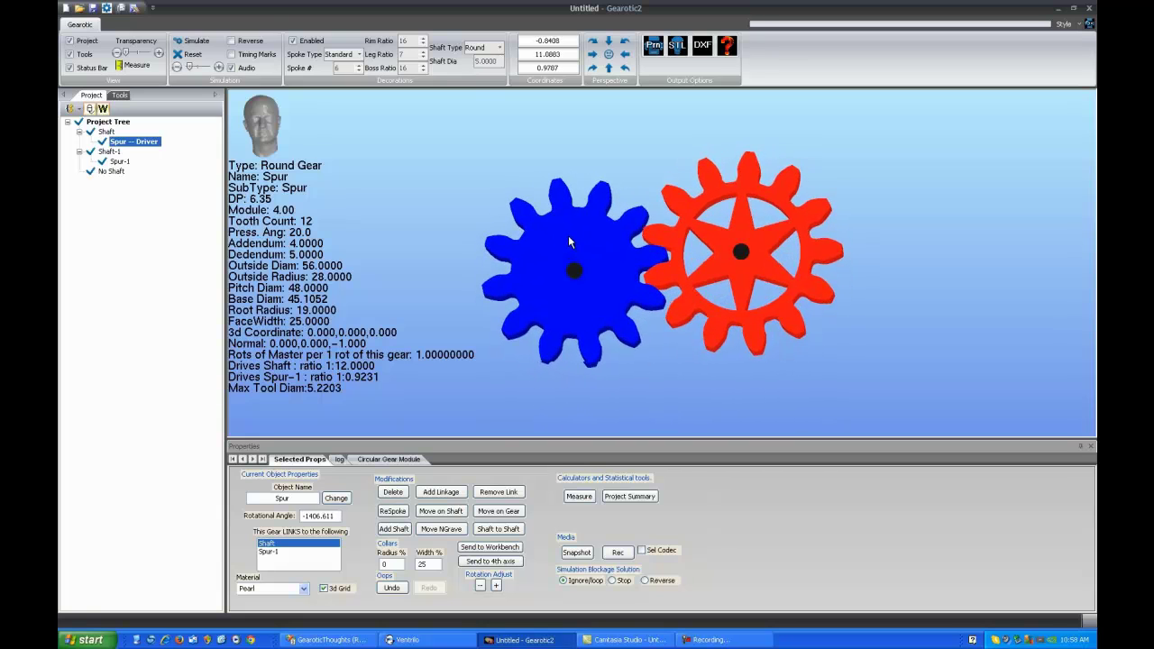
pyautogui.click(261, 42)
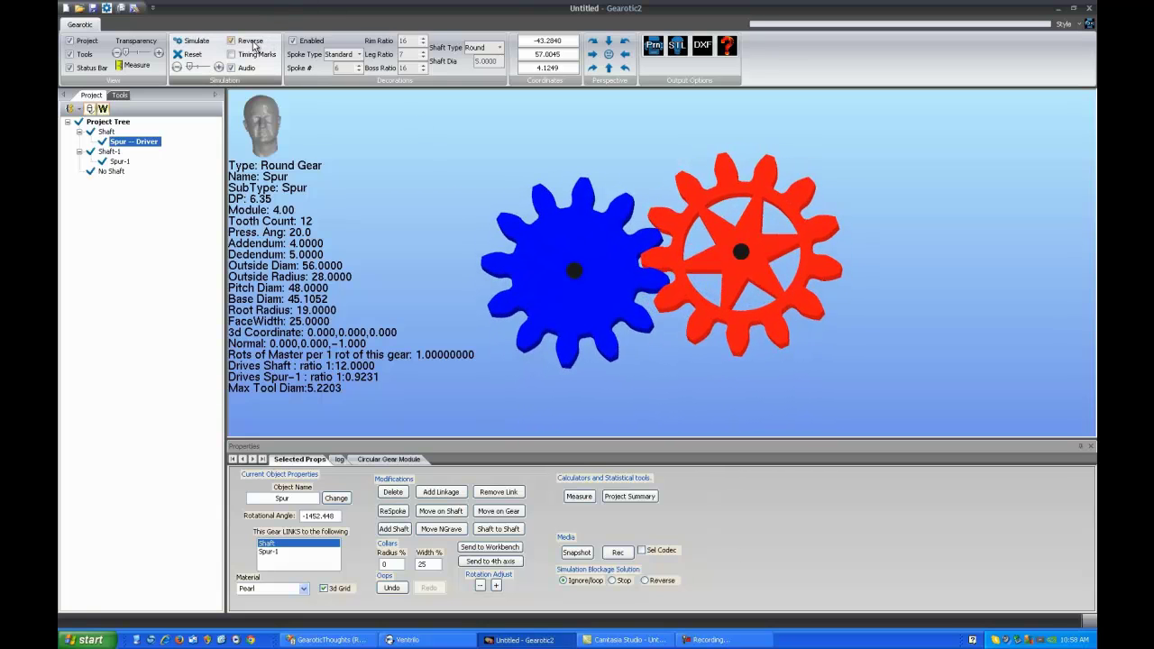
# Raise the simulation speed to 2880 degrees per second, and slow it to about 57 degrees per second with reverse rotation off.
pyautogui.moveTo(189, 69); pyautogui.dragTo(226, 77)
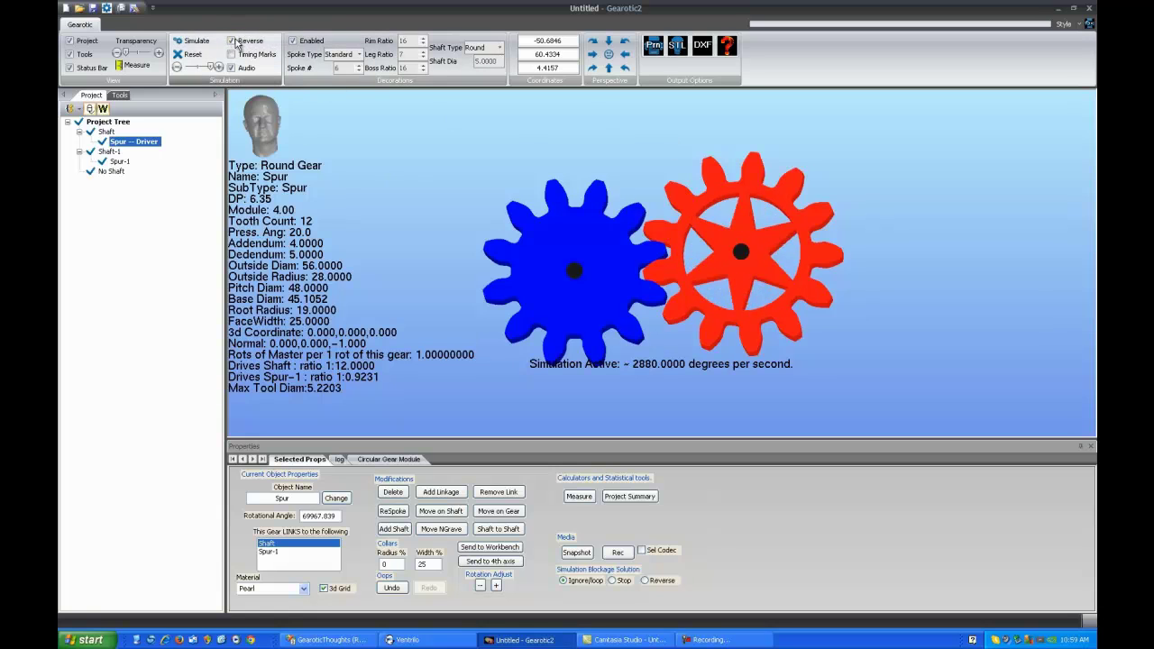
pyautogui.moveTo(224, 69); pyautogui.dragTo(200, 74)
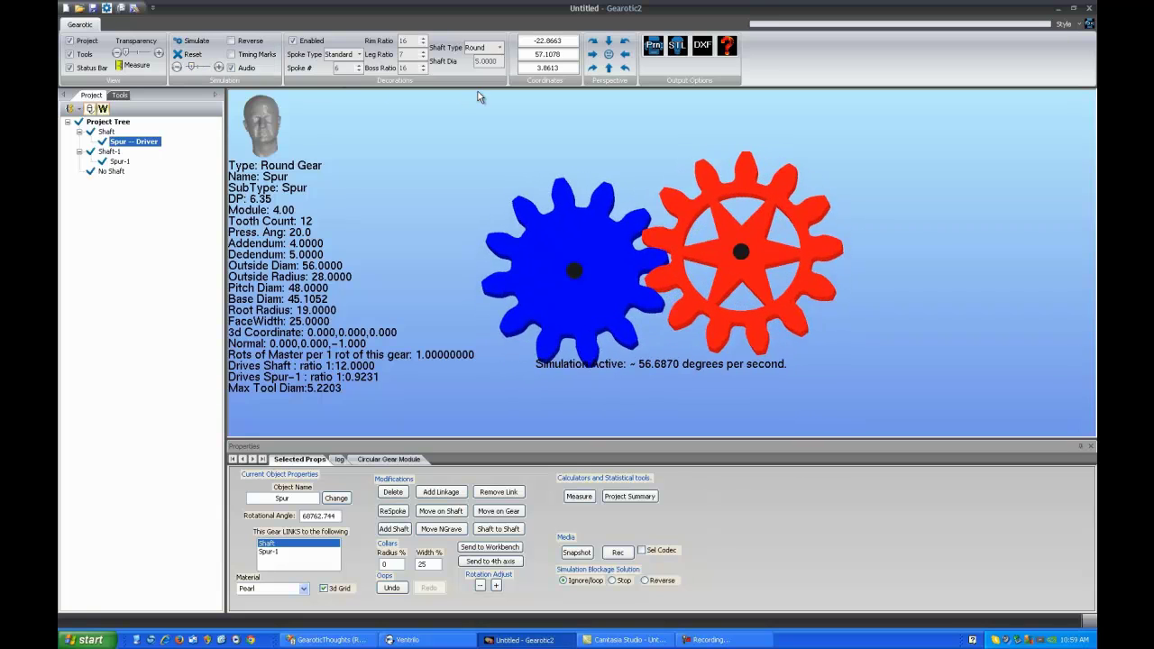
pyautogui.click(232, 69)
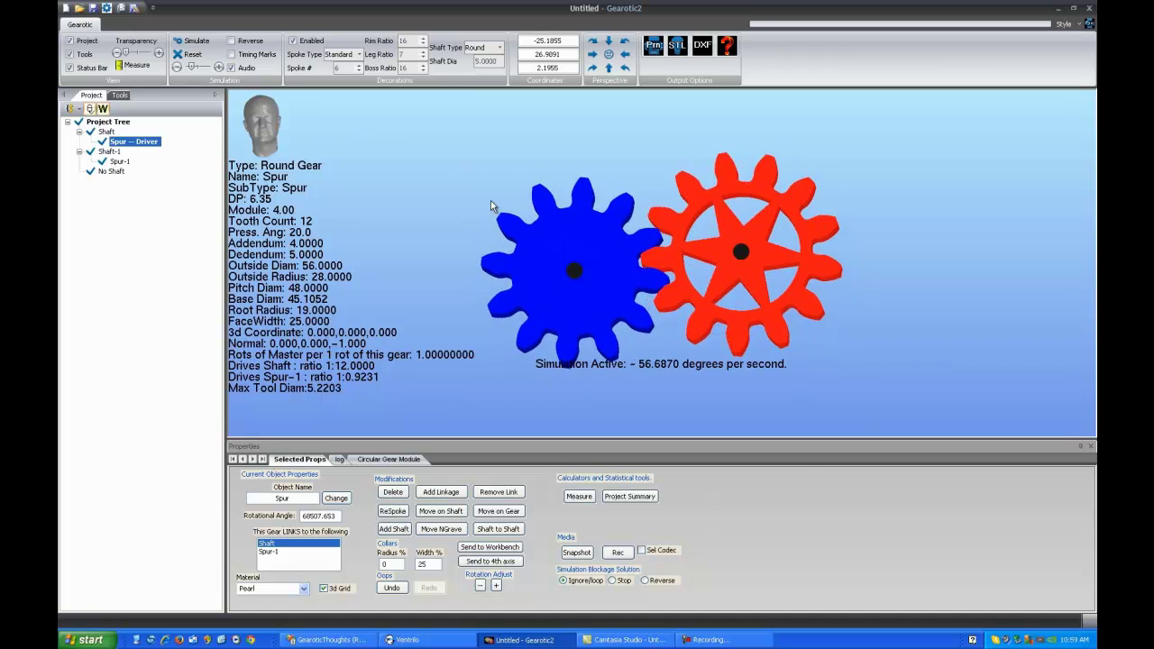
# Select Spur-1 and the driver gear's shaft in the running model to show the properties of each.
pyautogui.click(672, 268)
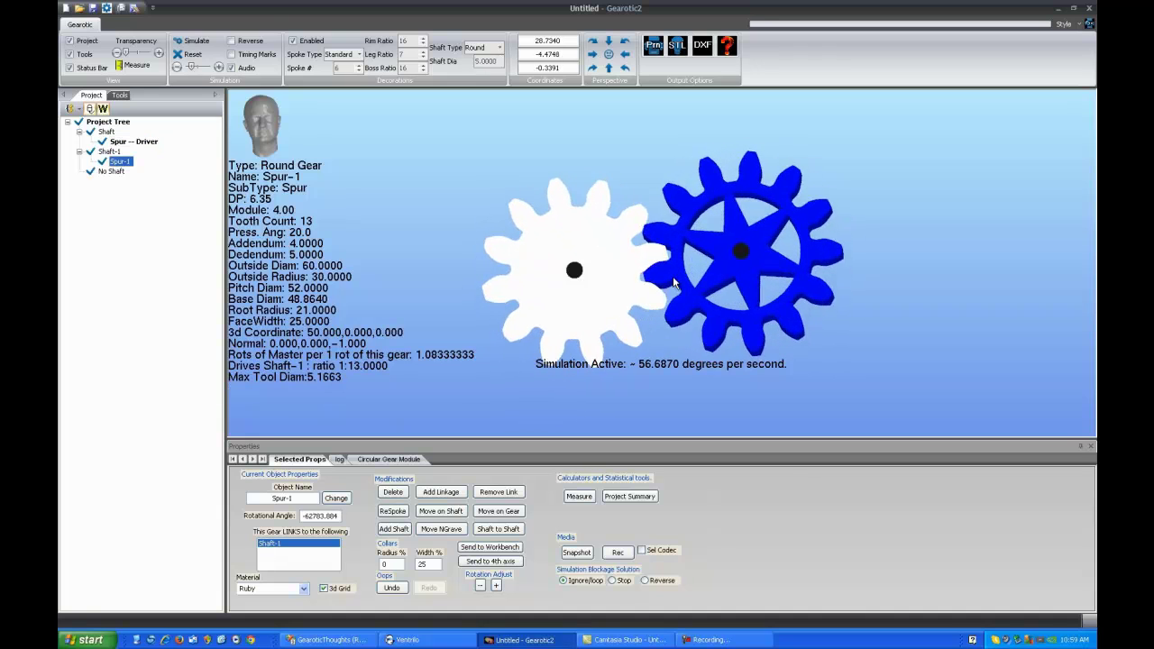
pyautogui.click(589, 271)
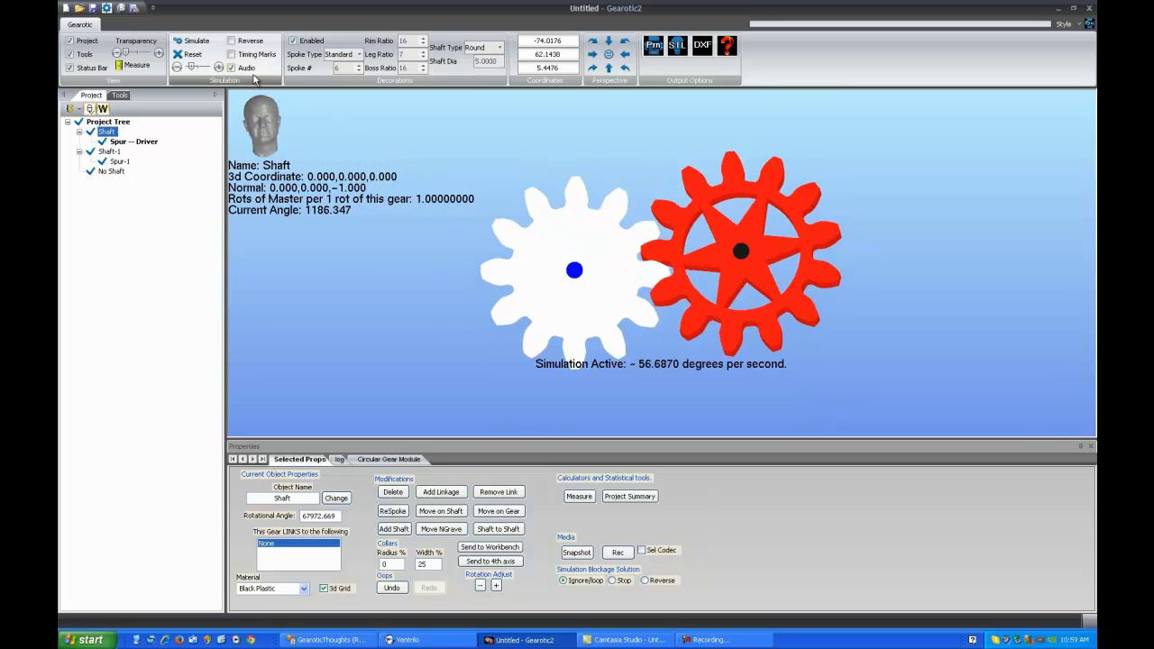
# Show the timing marks on both gears, and stop and reset the simulation so the shaft angles return to zero.
pyautogui.click(239, 56)
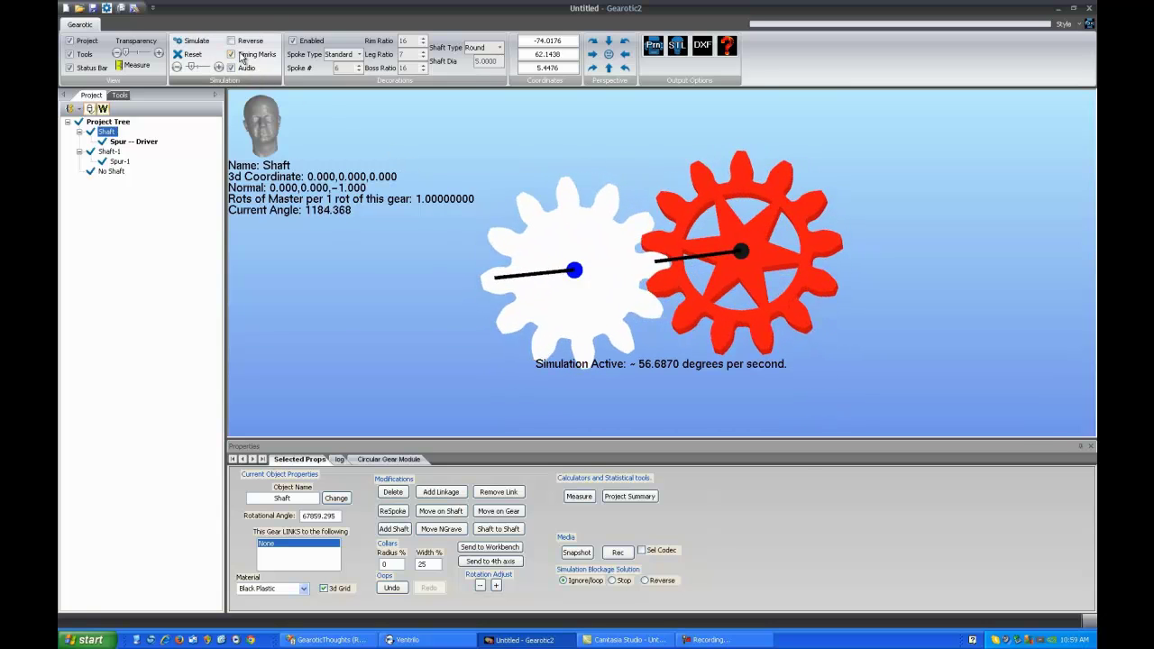
pyautogui.click(193, 43)
pyautogui.click(196, 60)
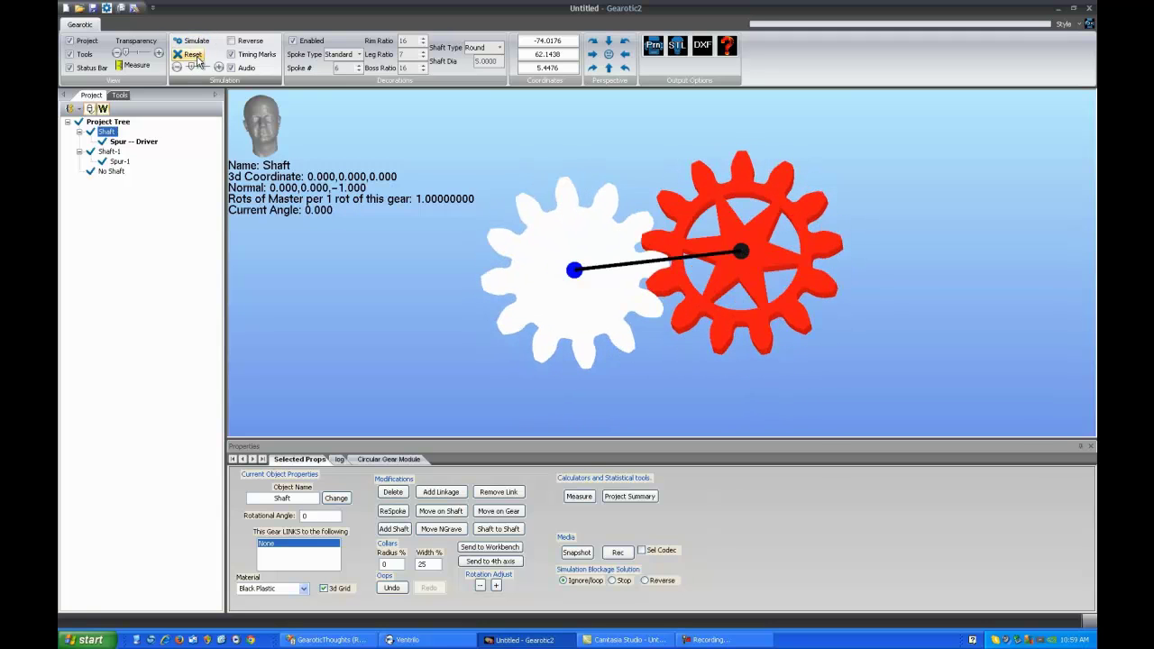
pyautogui.moveTo(754, 295); pyautogui.dragTo(642, 288)
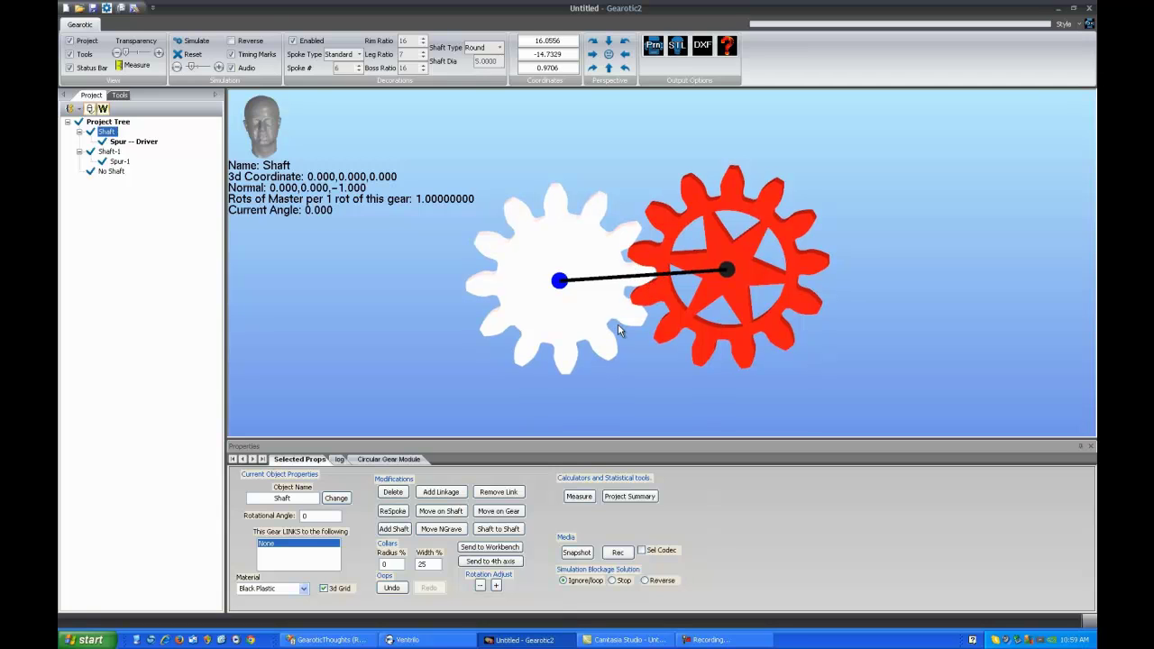
pyautogui.moveTo(661, 249); pyautogui.dragTo(665, 248)
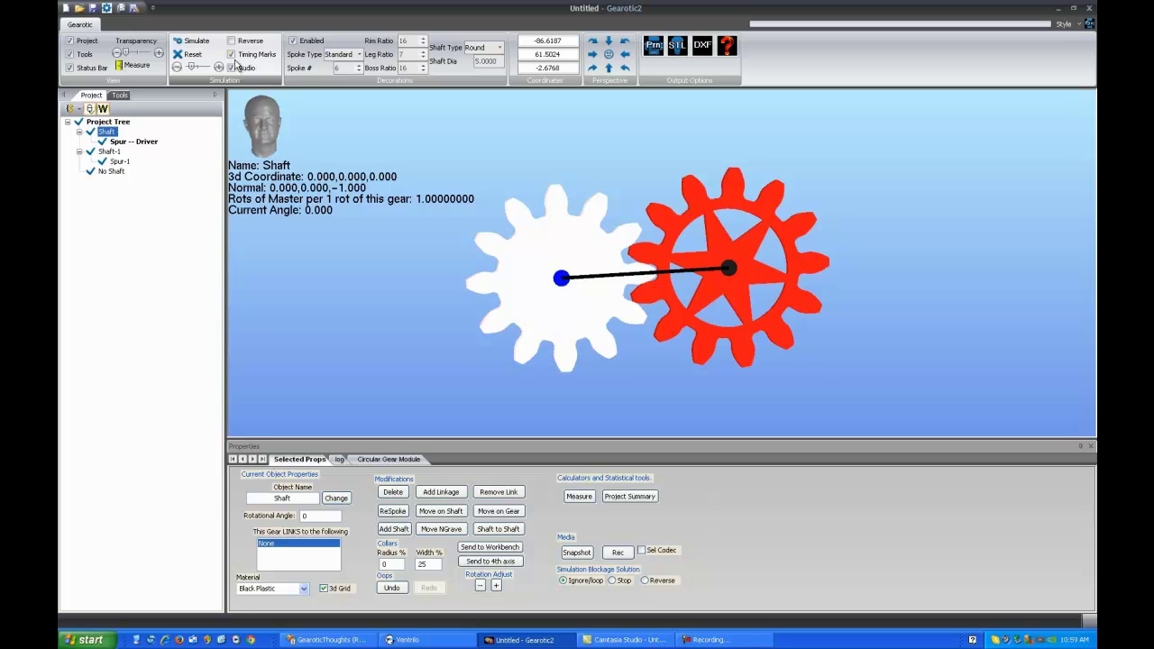
# Run the simulation again with the timing marks on, hide the marks and stop the motion.
pyautogui.click(194, 42)
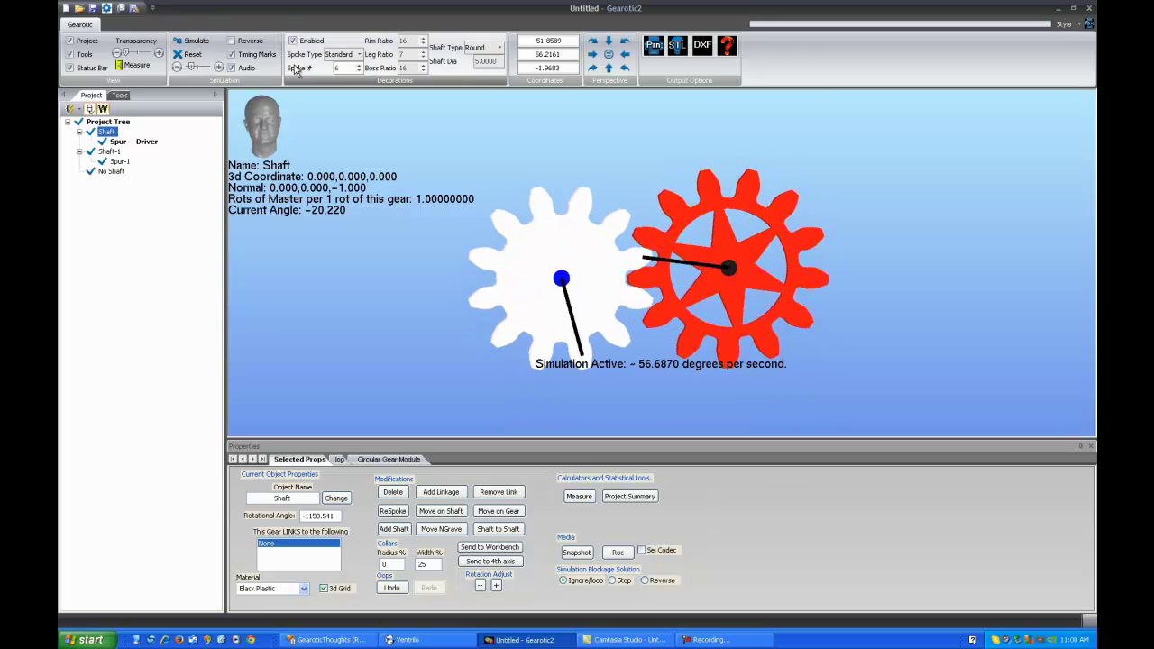
pyautogui.click(249, 56)
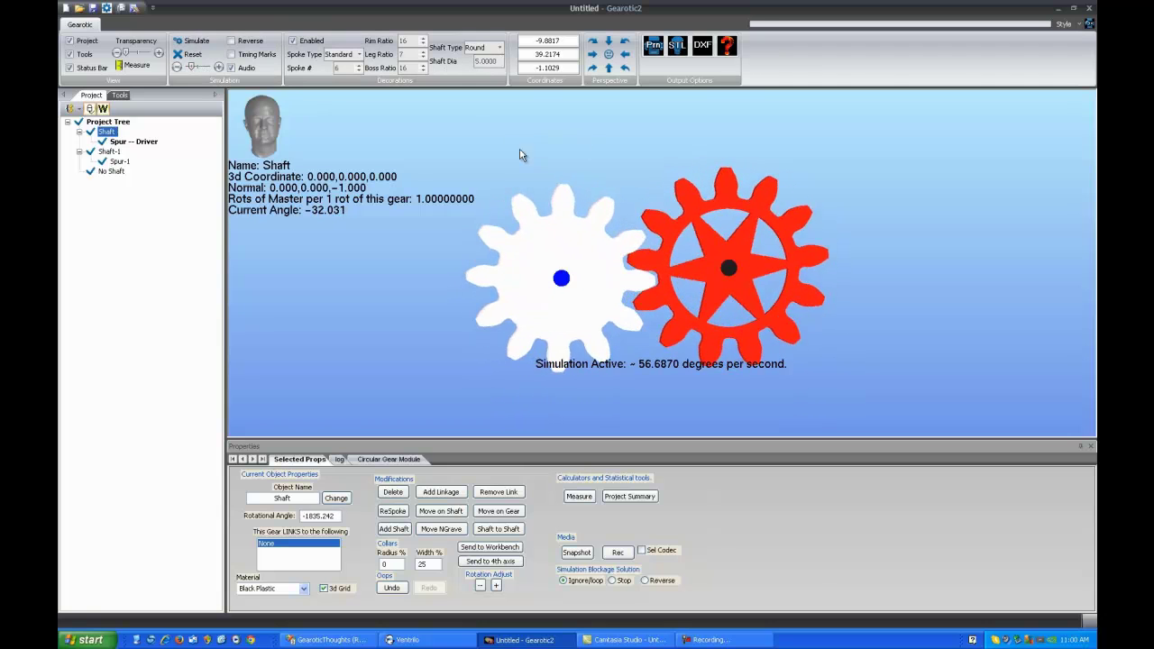
pyautogui.click(191, 57)
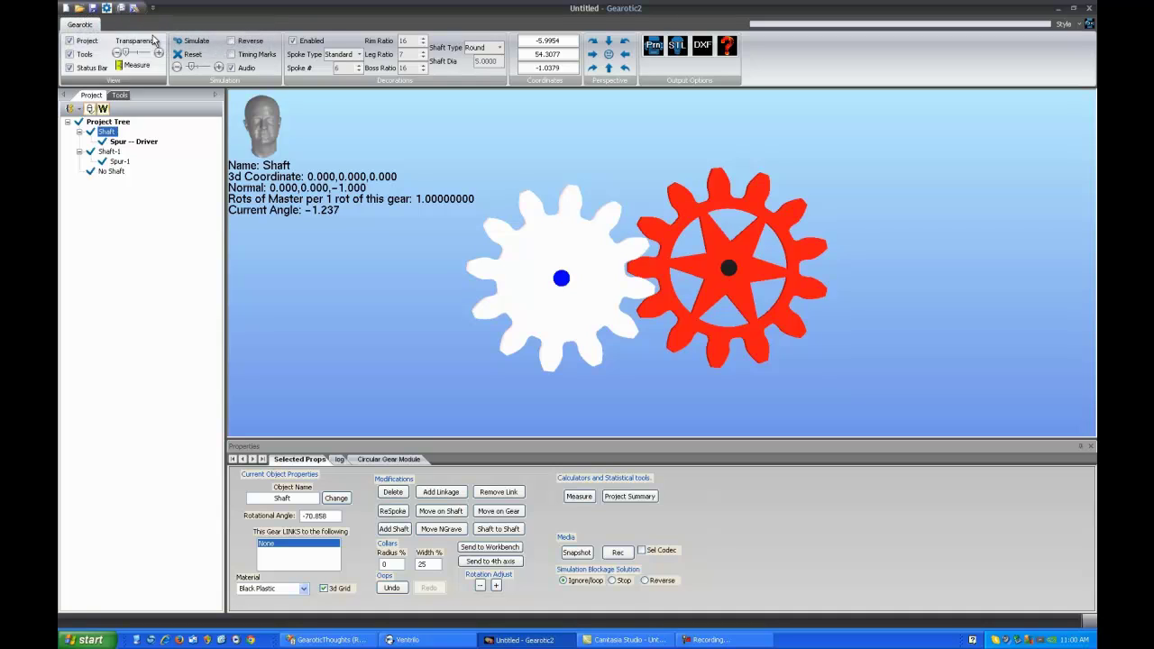
# Review the Global Settings for units, gear defaults, colours, font size and CNC work envelope, and accept them.
pyautogui.click(106, 8)
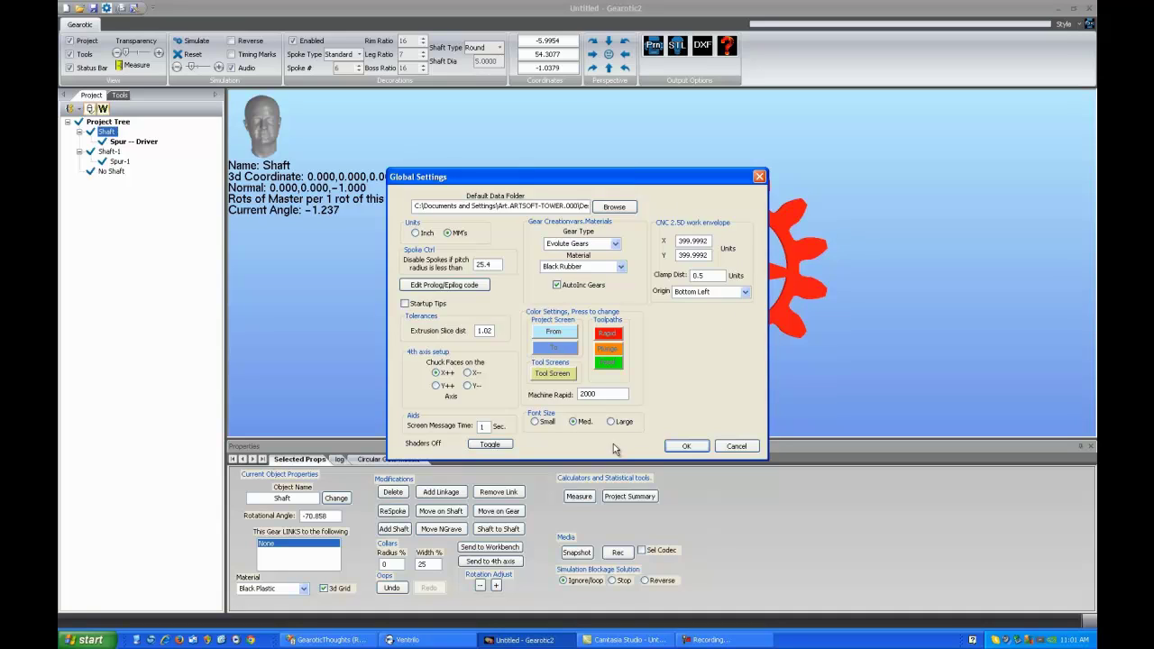
pyautogui.click(688, 446)
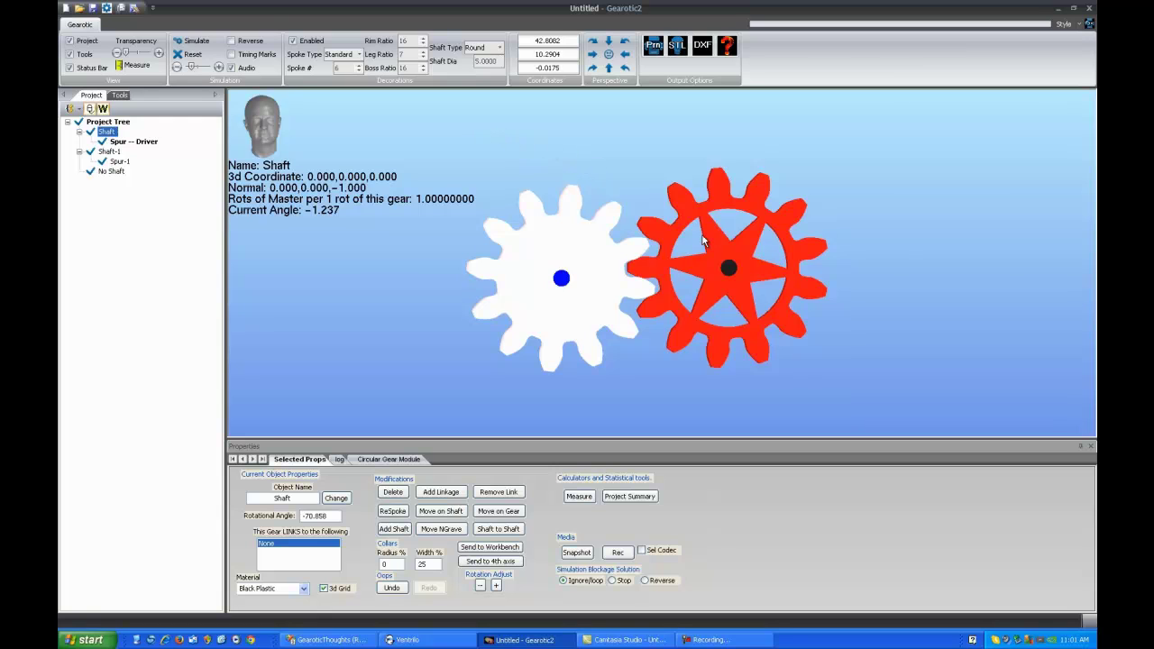
# Change the spokes of Spur-1 to the Circle1 type and respoke the gear.
pyautogui.click(724, 202)
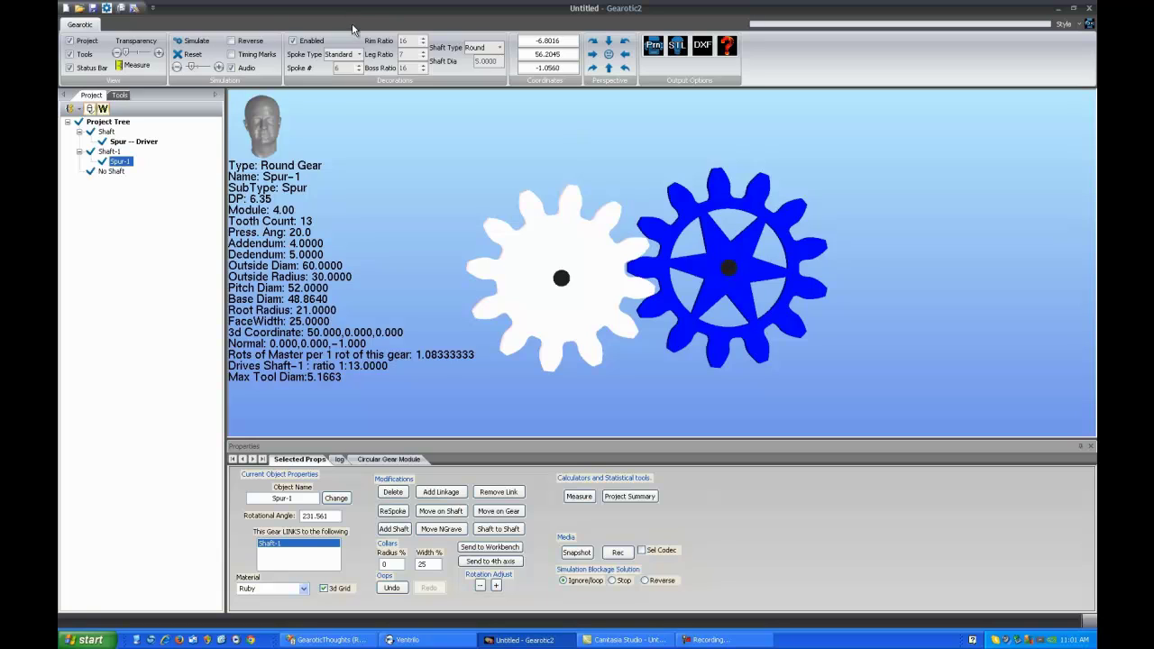
pyautogui.click(359, 55)
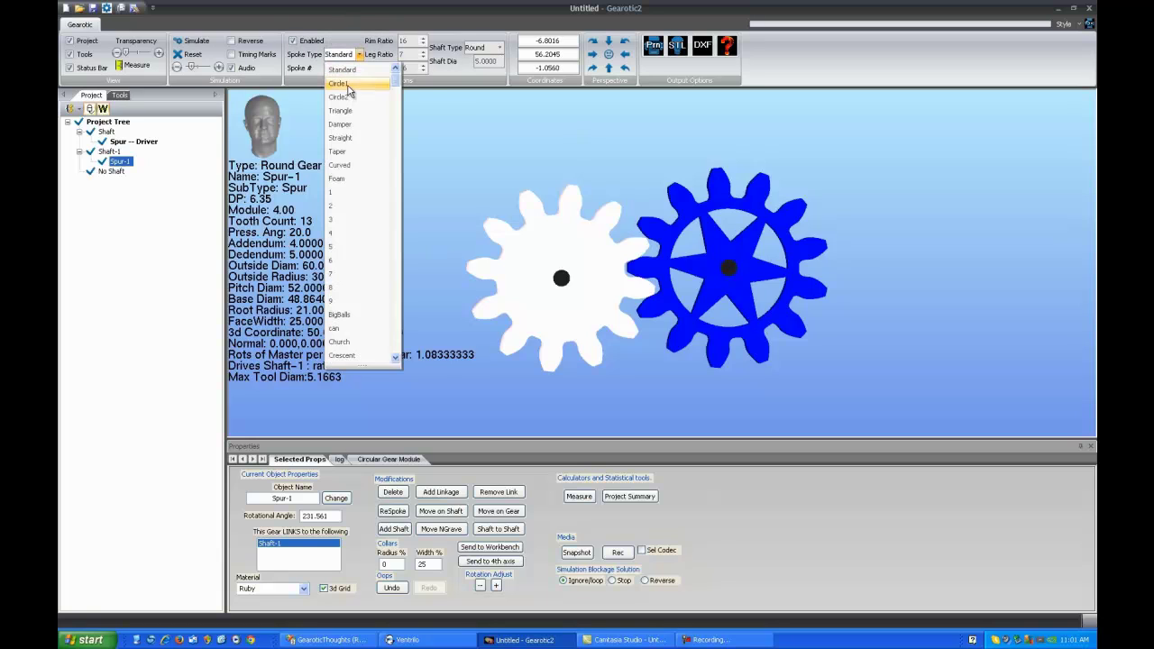
pyautogui.click(350, 84)
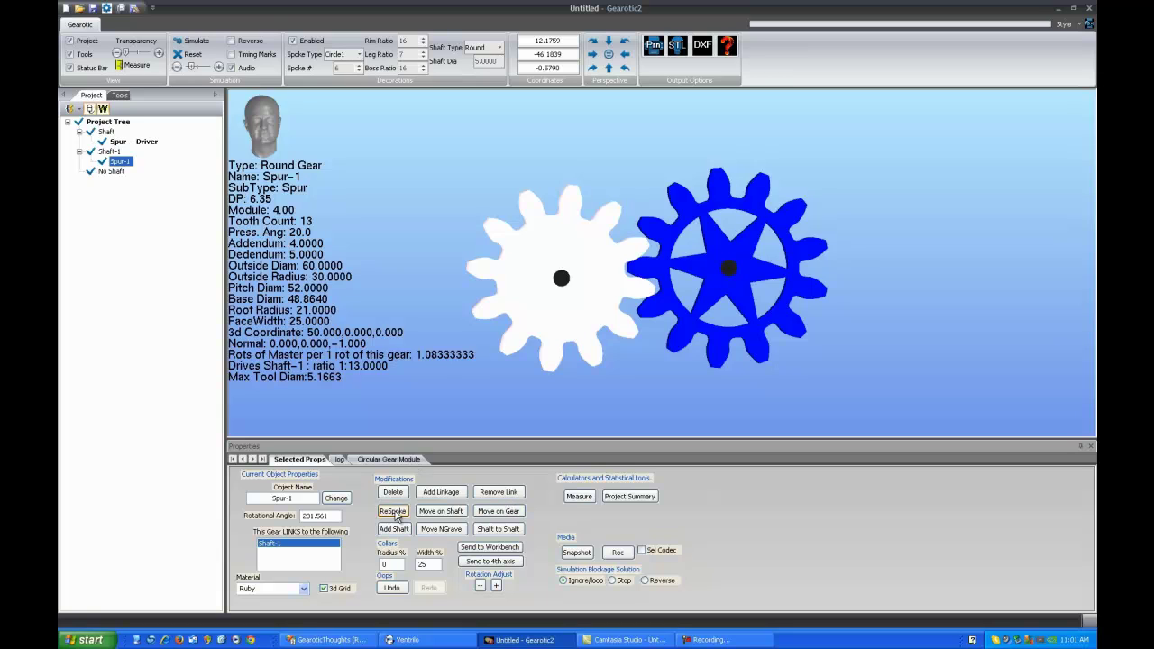
pyautogui.click(394, 511)
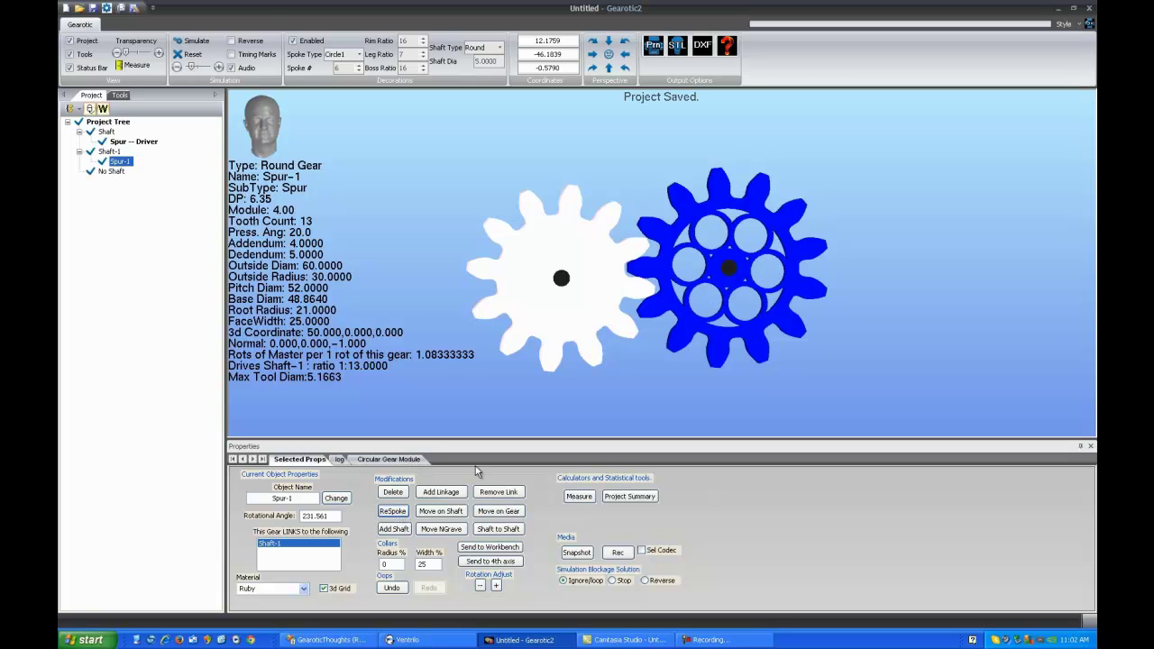
# Look through the available shaft types without choosing a different one.
pyautogui.moveTo(644, 305)
pyautogui.mouseDown()
pyautogui.moveTo(645, 375)
pyautogui.moveTo(644, 307)
pyautogui.mouseUp()
pyautogui.click(500, 47)
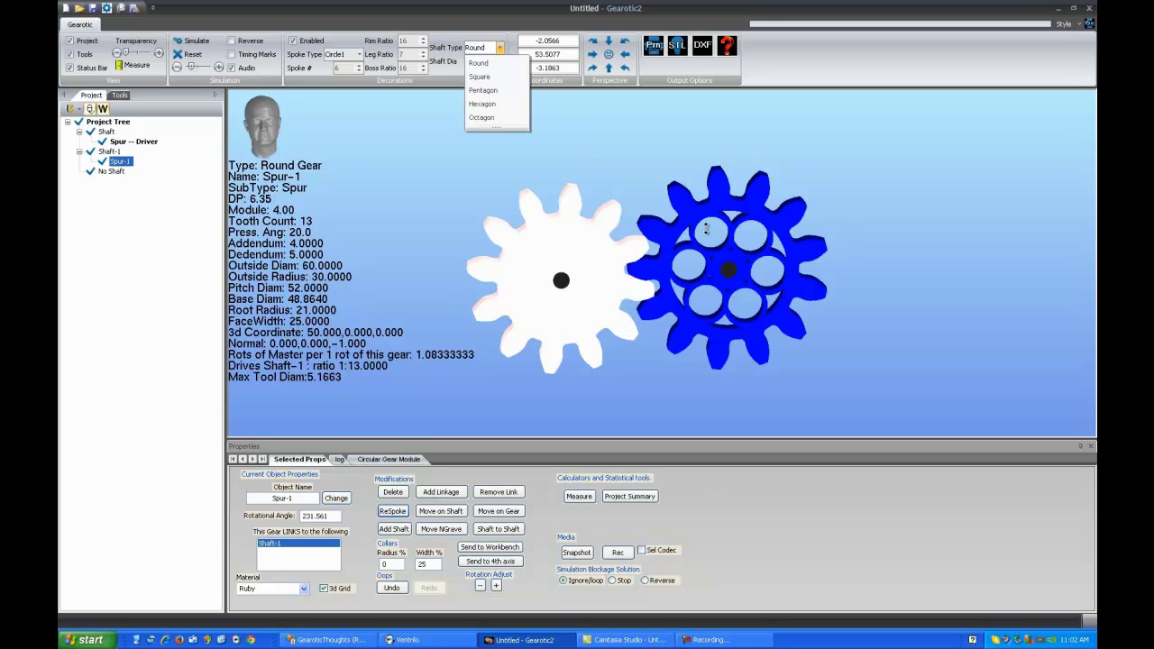
pyautogui.click(463, 33)
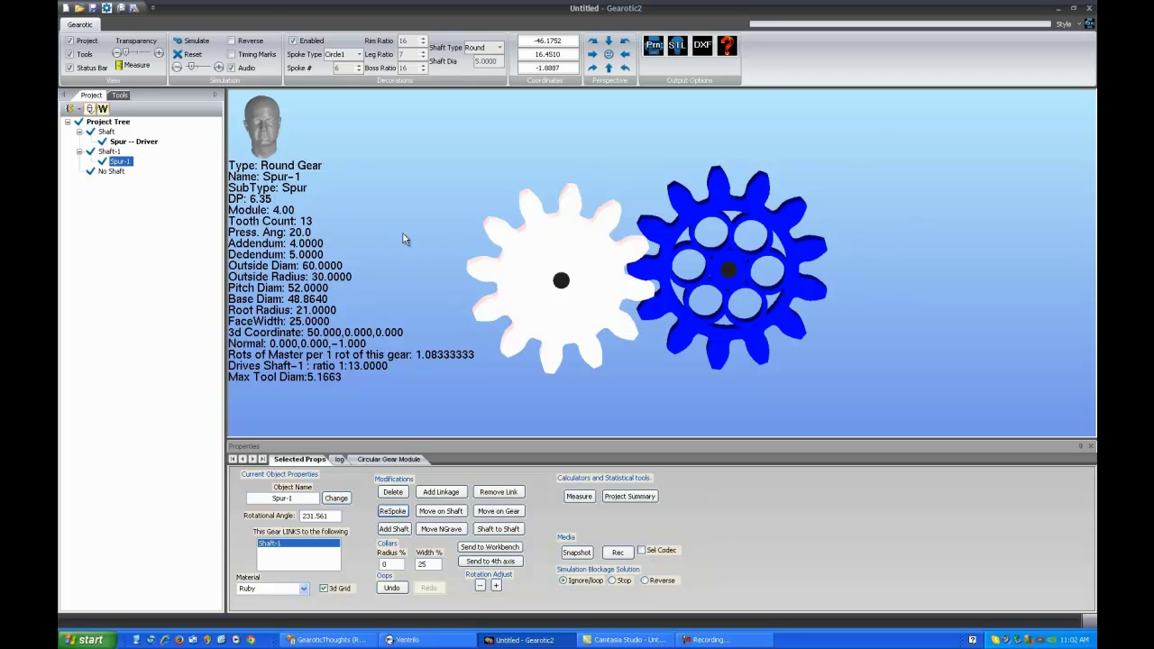
# Examine the gear pair from the preset side, top, bottom, corner and back perspectives, and return to the front view.
pyautogui.moveTo(633, 286); pyautogui.dragTo(631, 251)
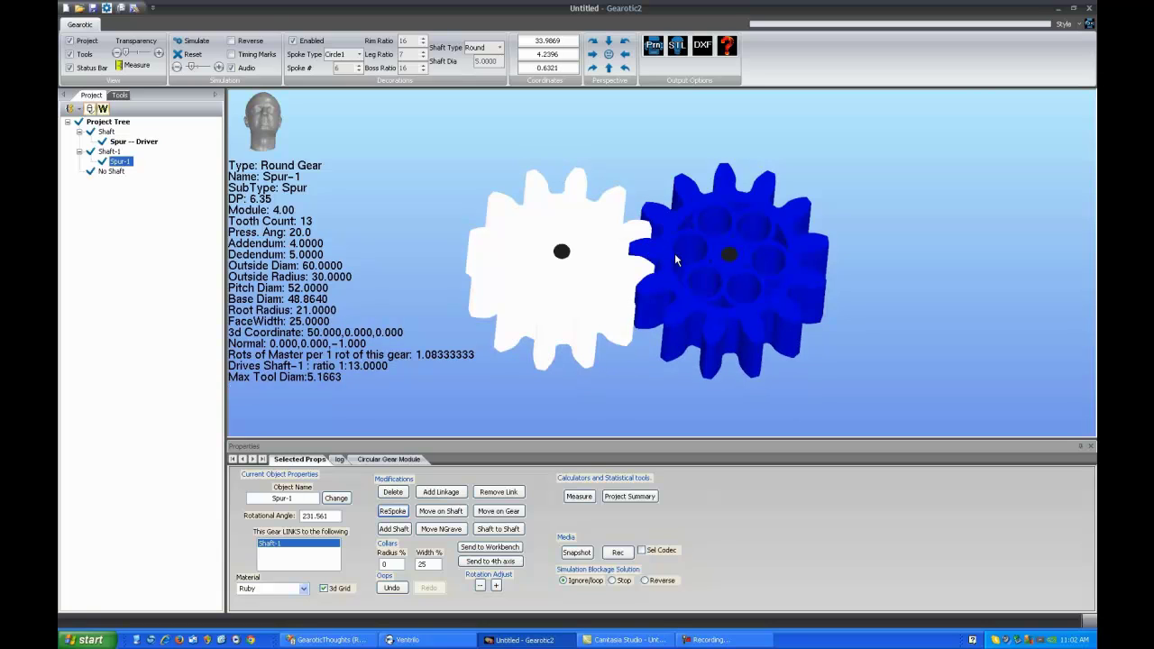
pyautogui.click(598, 55)
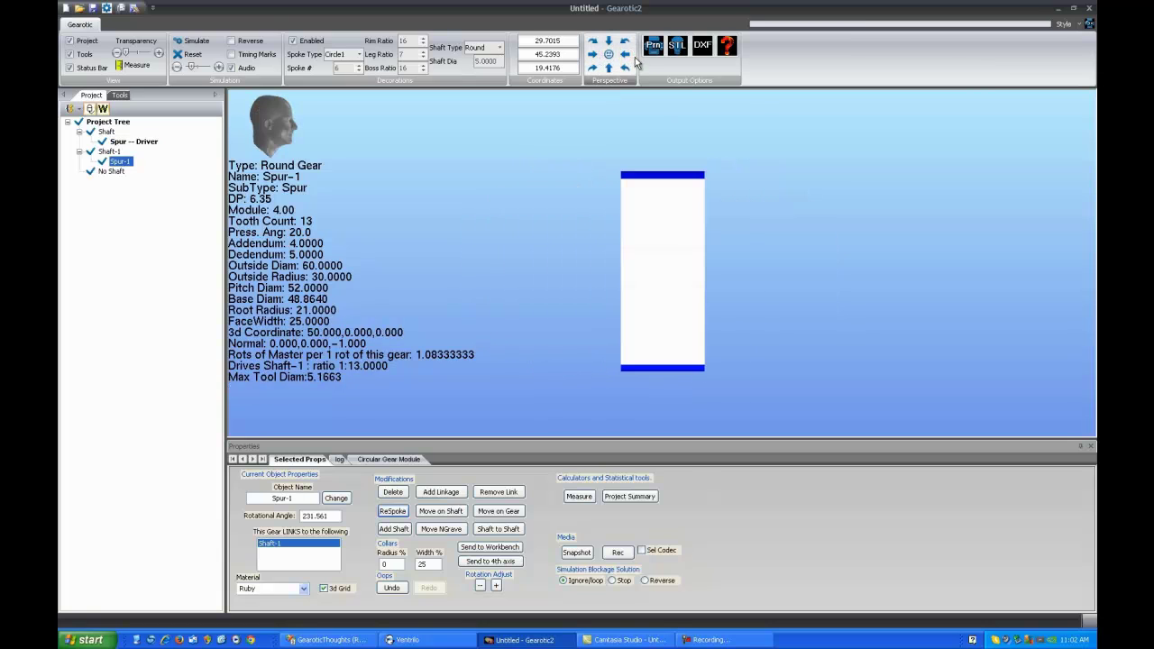
pyautogui.click(626, 56)
pyautogui.click(610, 69)
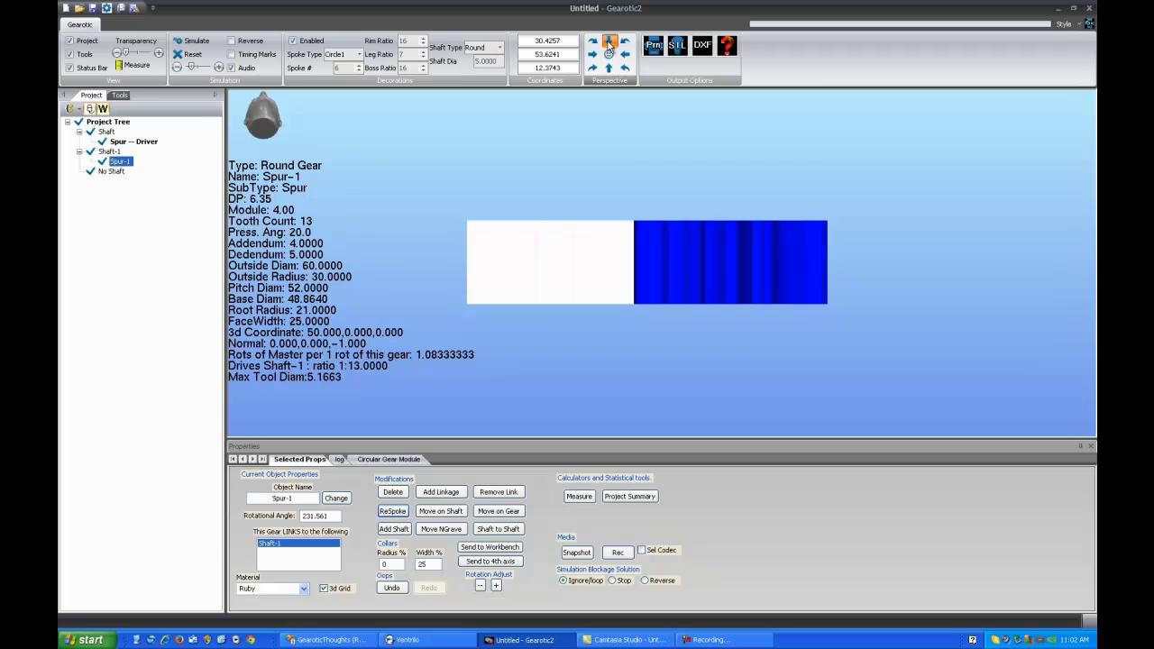
pyautogui.click(609, 45)
pyautogui.click(593, 44)
pyautogui.click(626, 70)
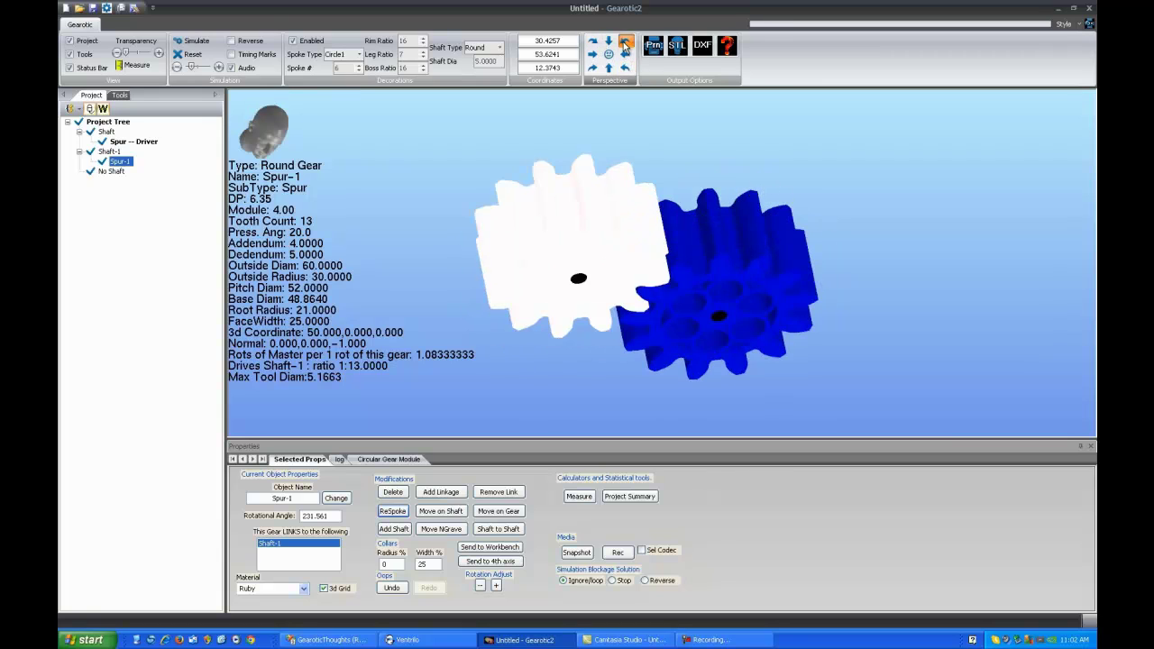
pyautogui.click(626, 43)
pyautogui.click(610, 54)
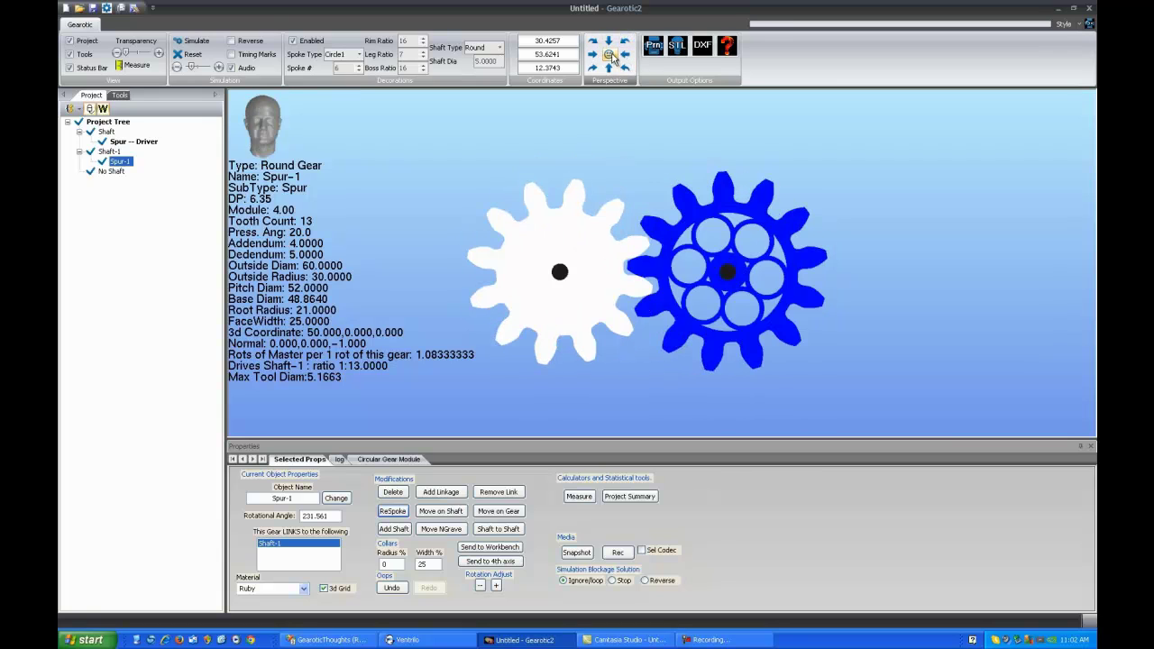
pyautogui.click(611, 56)
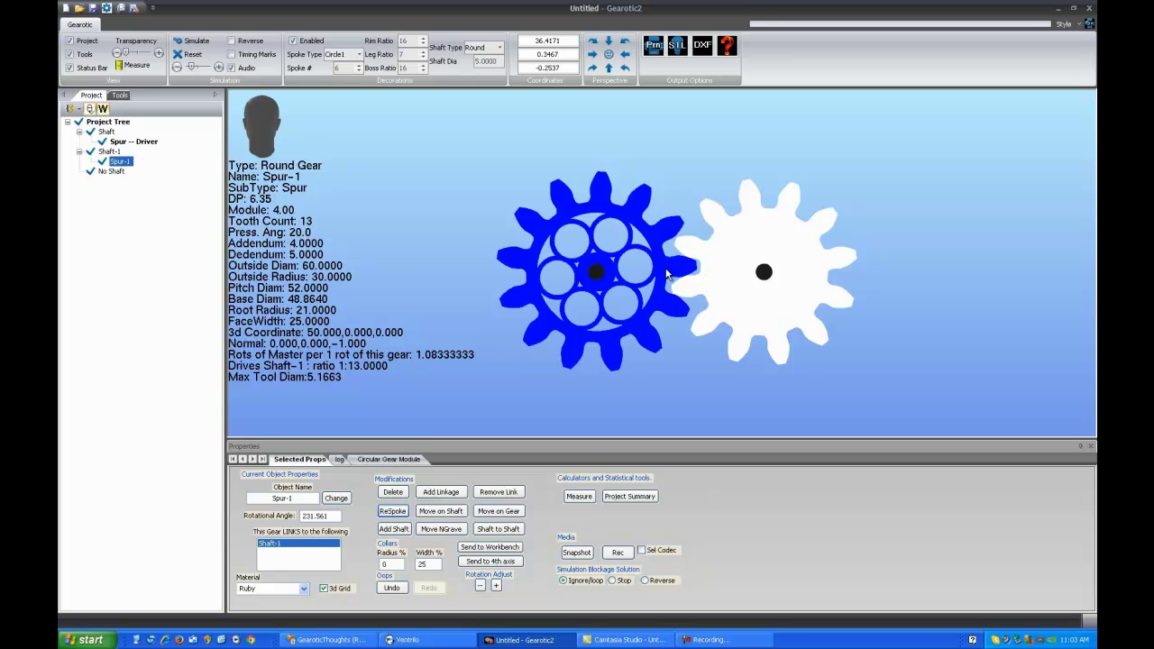
pyautogui.click(609, 55)
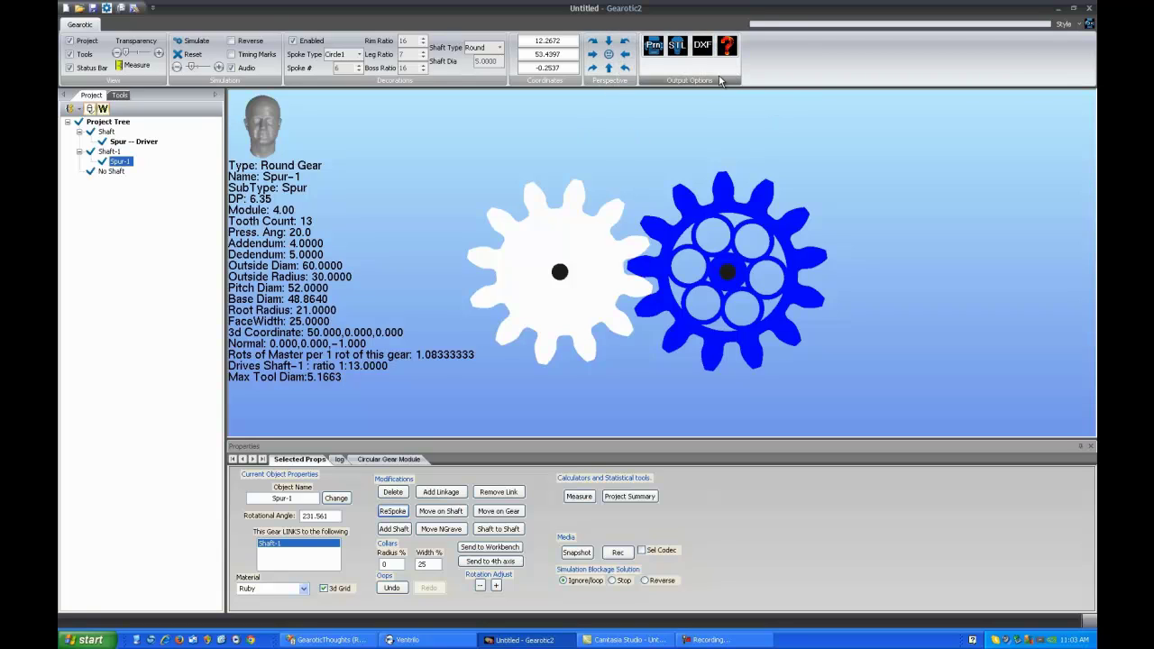
# Read through the list of help videos and close it.
pyautogui.click(728, 48)
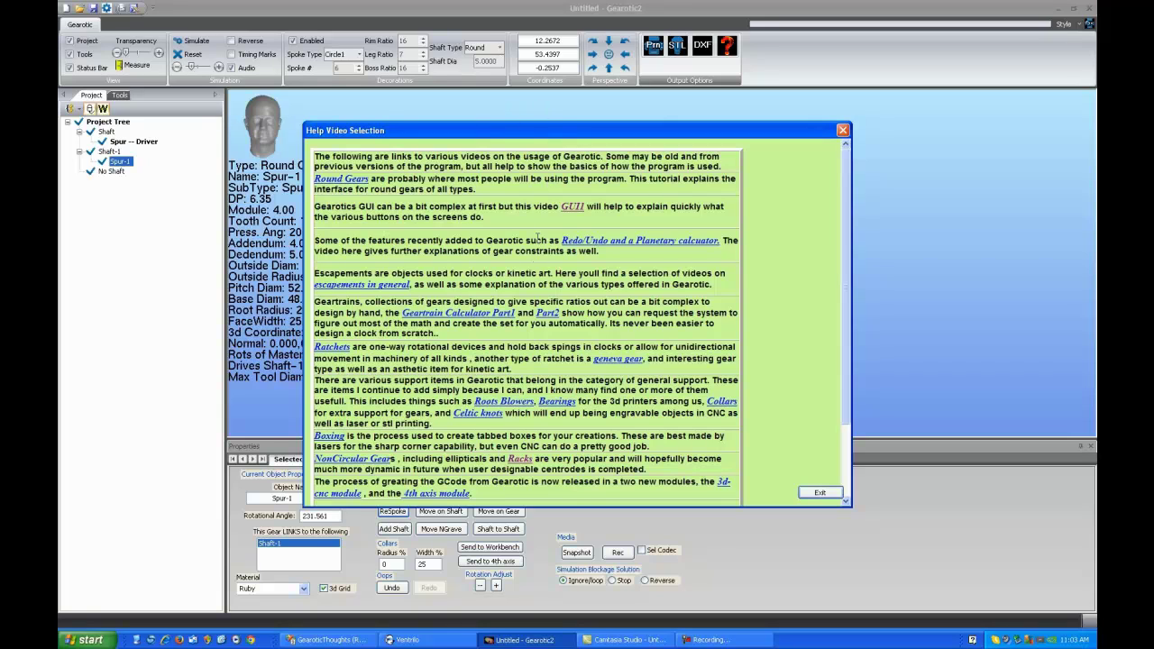
pyautogui.click(819, 494)
# Zoom in and out on the gear pair, tilt it to see its depth, and restore the straight-on view.
pyautogui.scroll(4, 631, 304)
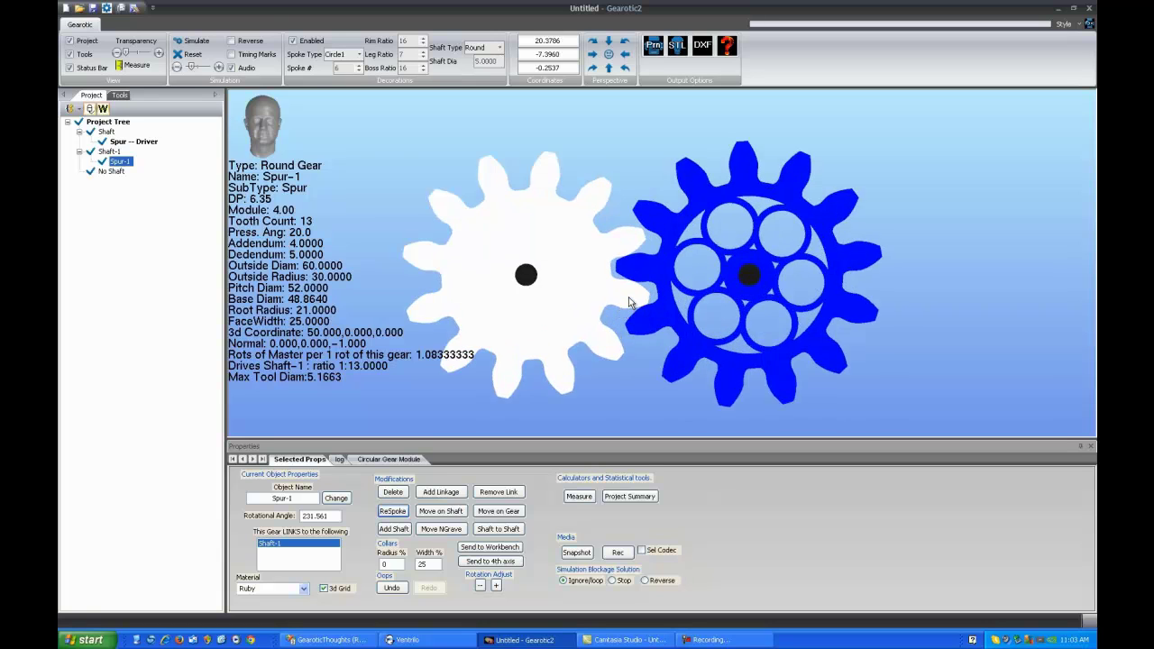
pyautogui.scroll(-2, 633, 304)
pyautogui.moveTo(637, 305)
pyautogui.mouseDown()
pyautogui.moveTo(646, 269)
pyautogui.moveTo(639, 308)
pyautogui.mouseUp()
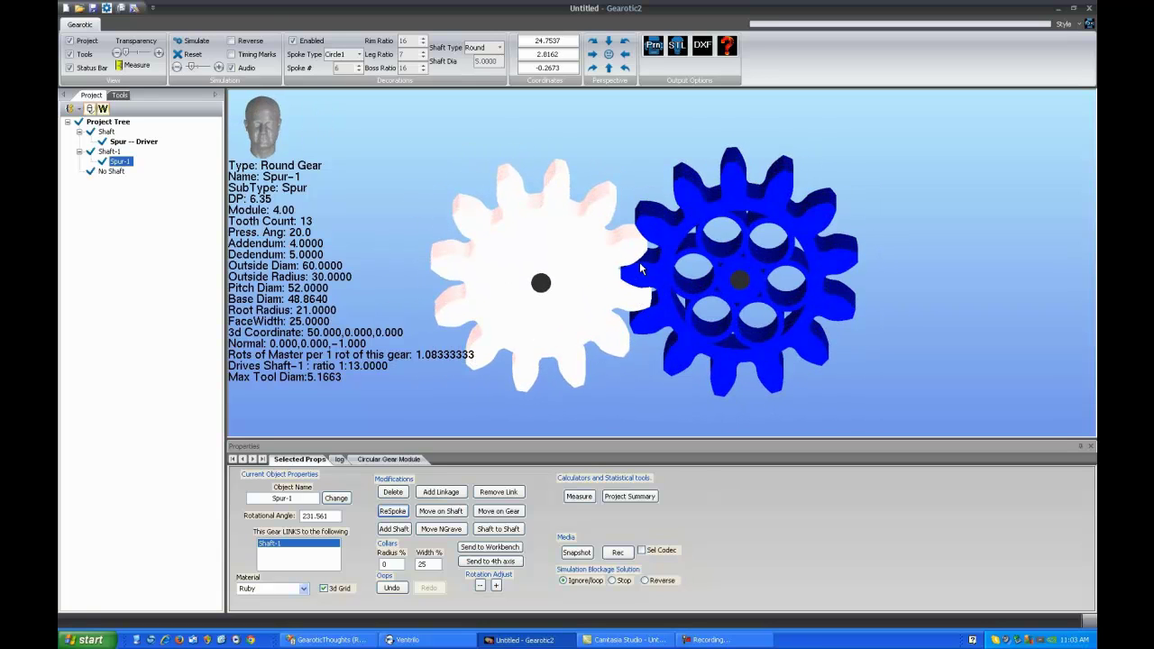
pyautogui.click(640, 260)
pyautogui.doubleClick(645, 274)
pyautogui.scroll(3, 640, 270)
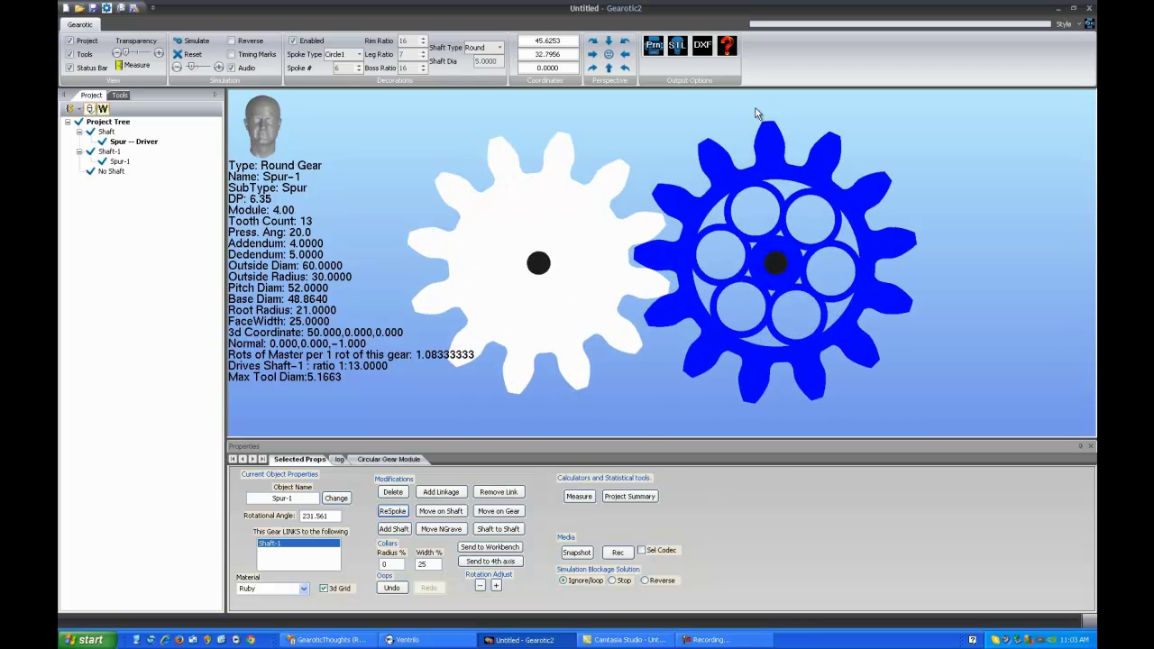
# Preview the driver spur gear's outline in the Print Module, and return to the 3D project view.
pyautogui.click(655, 47)
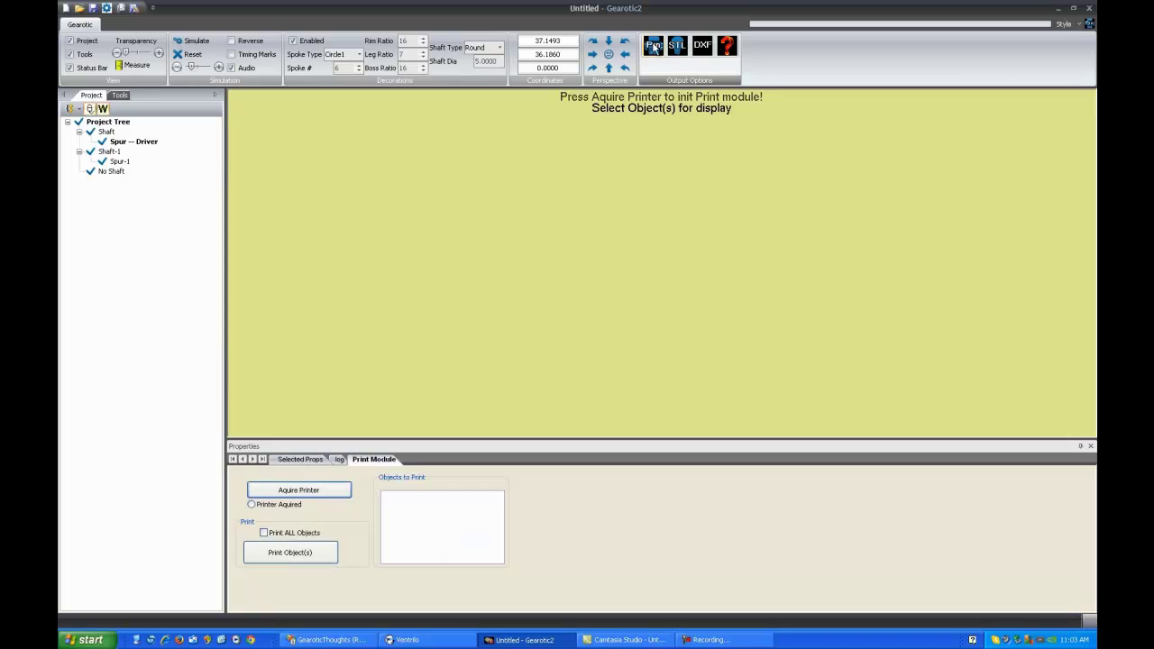
pyautogui.click(136, 142)
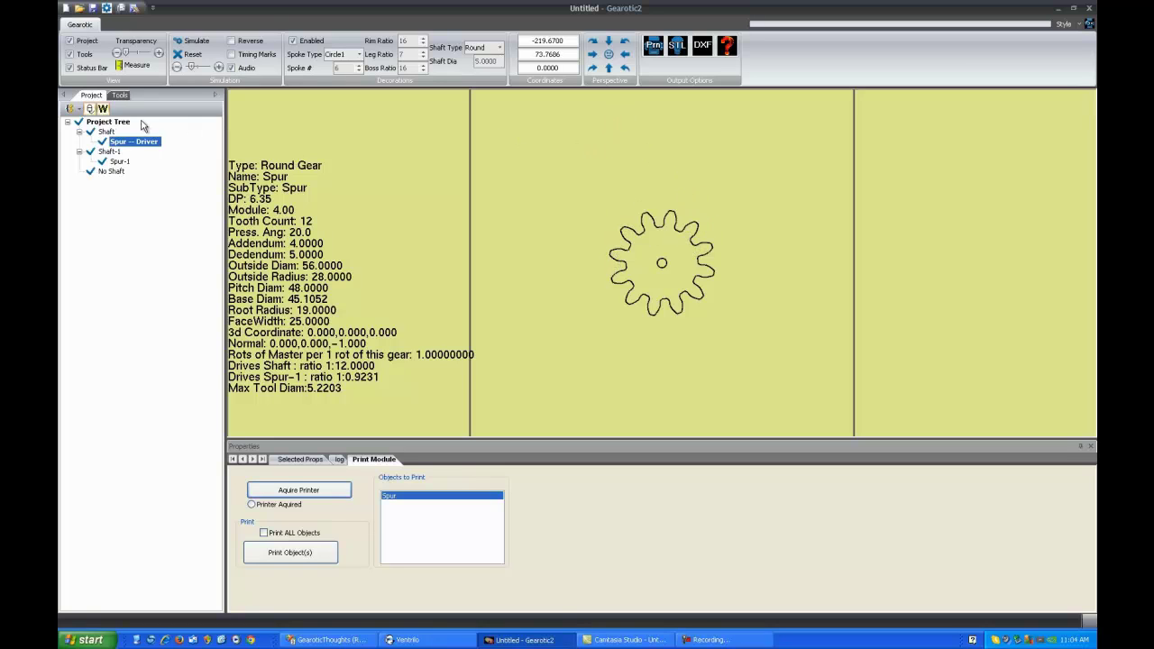
pyautogui.click(107, 121)
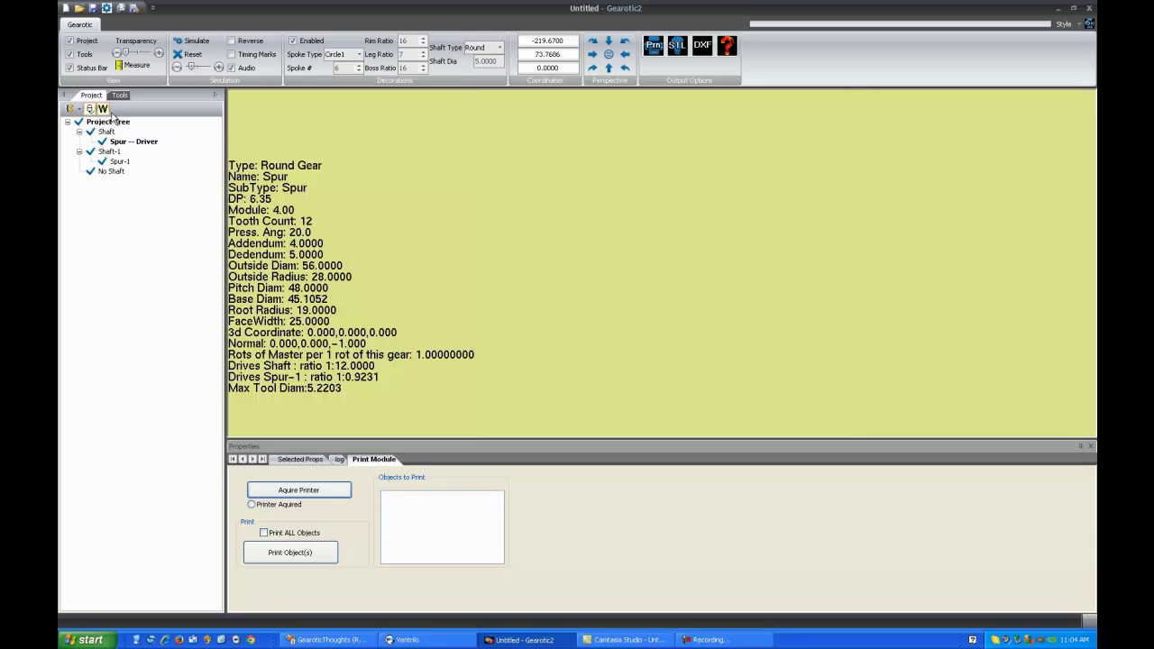
pyautogui.click(120, 95)
pyautogui.click(91, 95)
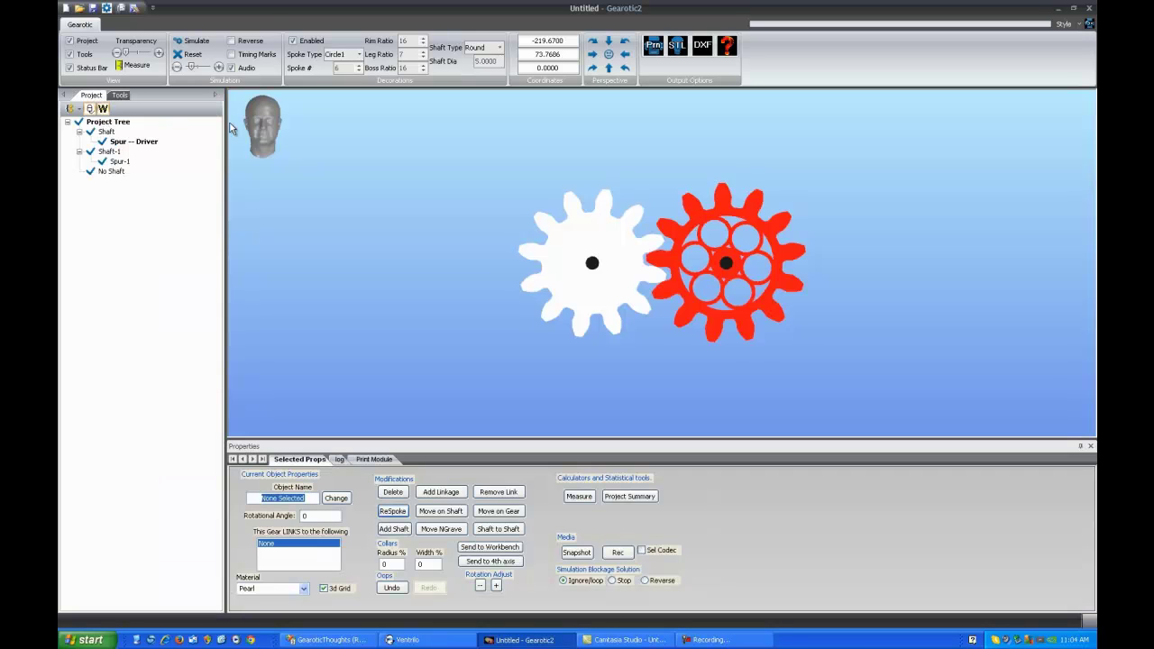
# Preview the driver spur gear's outline in the DXF 2D Export Module, and return to the 3D project view.
pyautogui.click(703, 47)
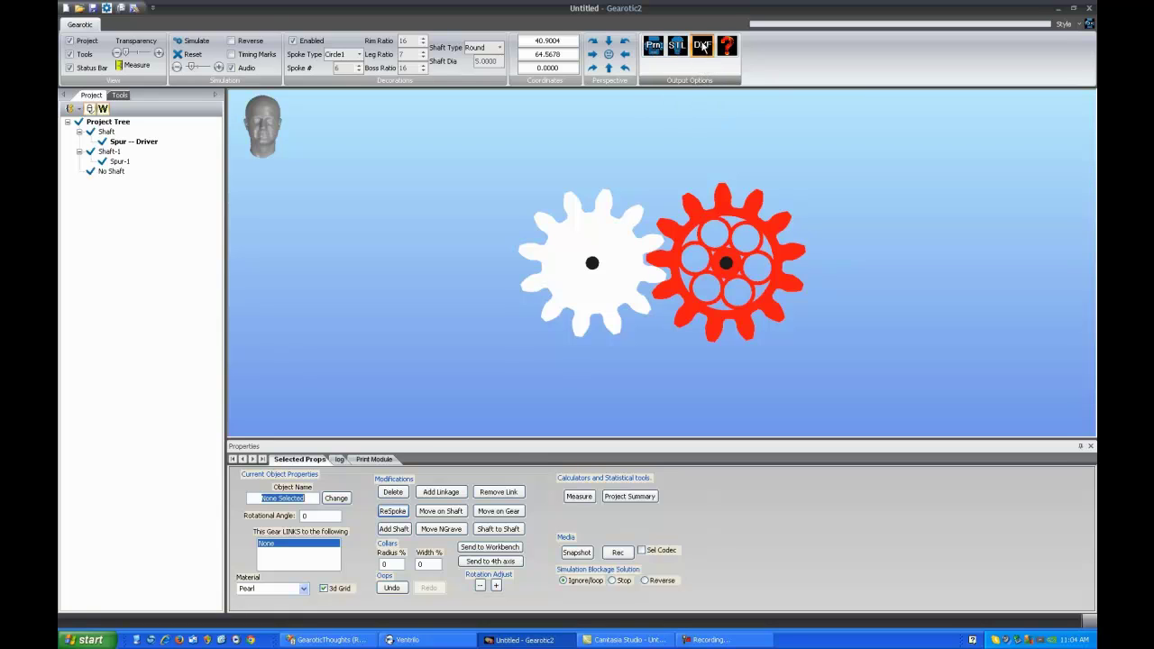
pyautogui.click(132, 142)
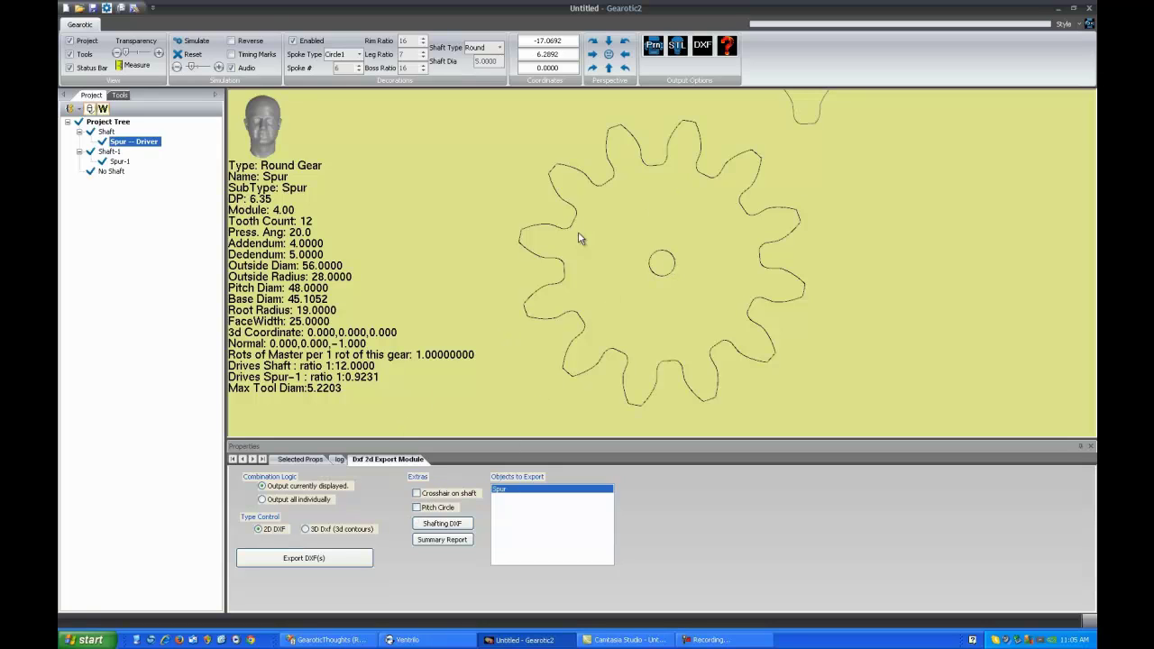
pyautogui.click(102, 96)
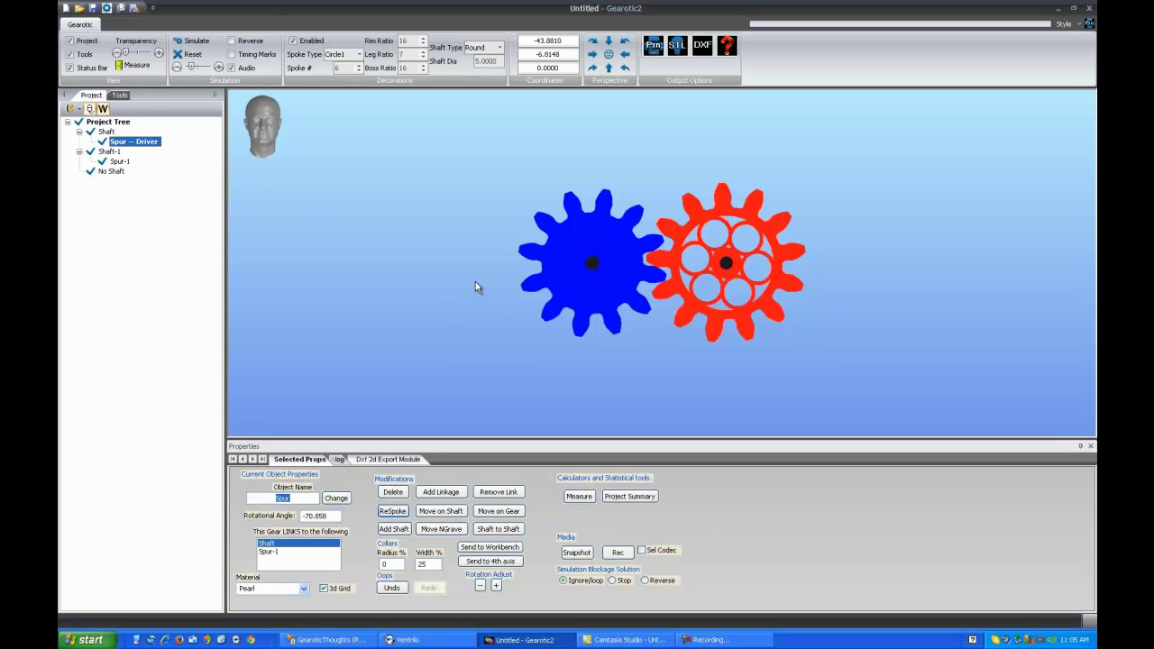
# Preview the driver spur gear in the STL Output Module, and add Spur-1 to the objects to export.
pyautogui.click(677, 47)
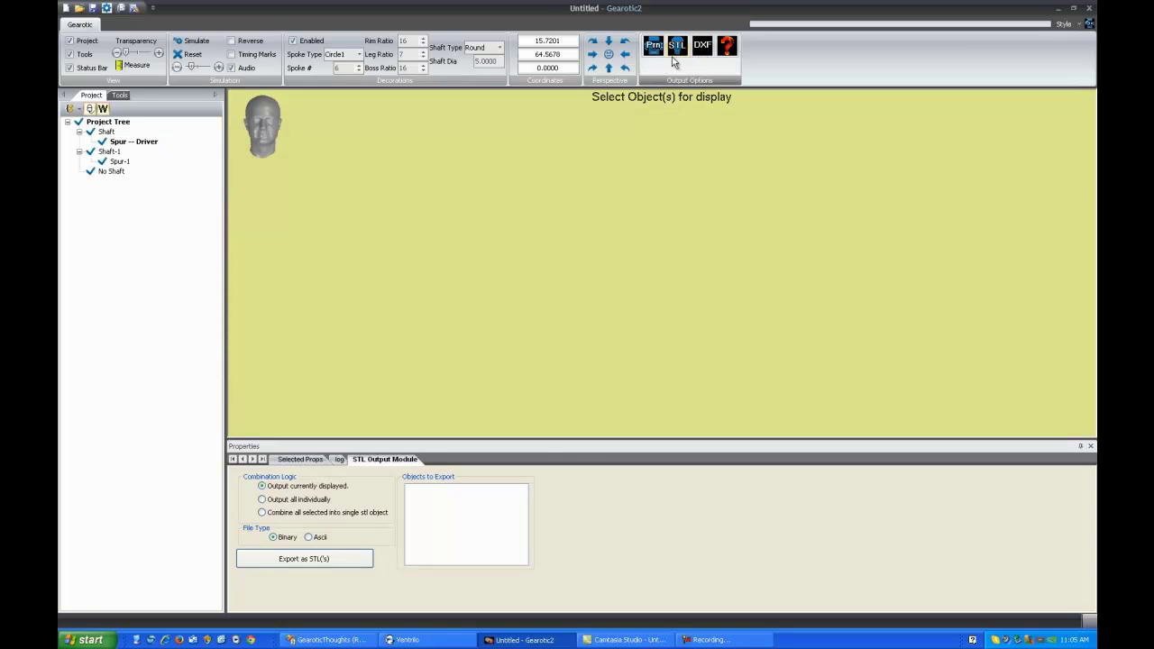
pyautogui.click(147, 142)
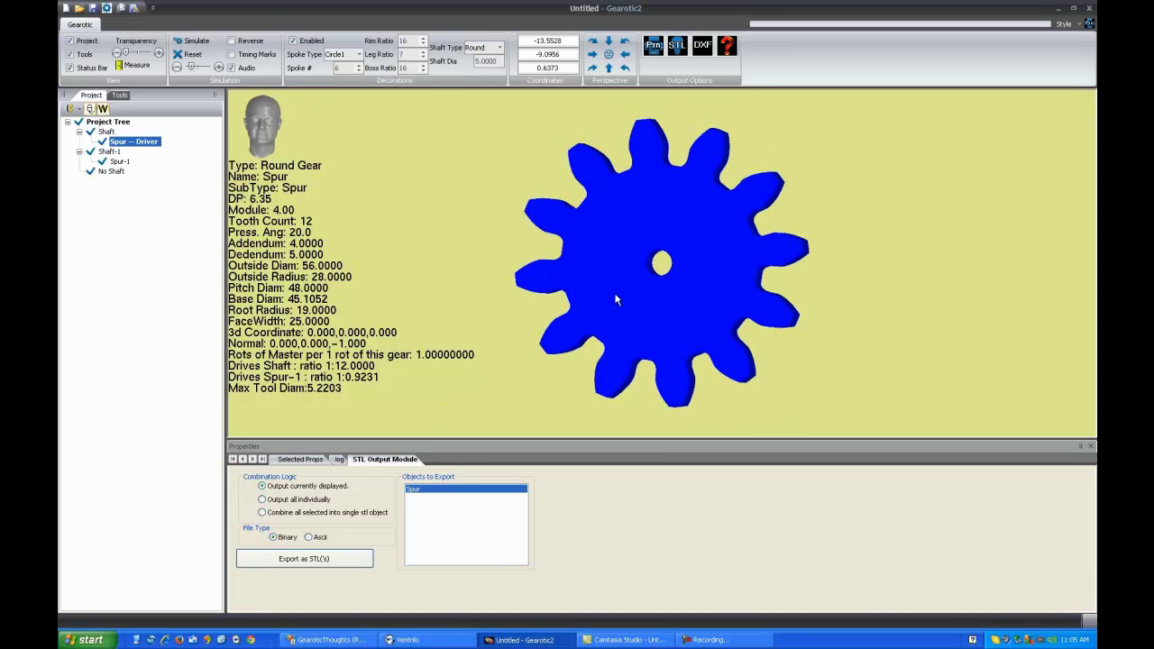
pyautogui.click(126, 162)
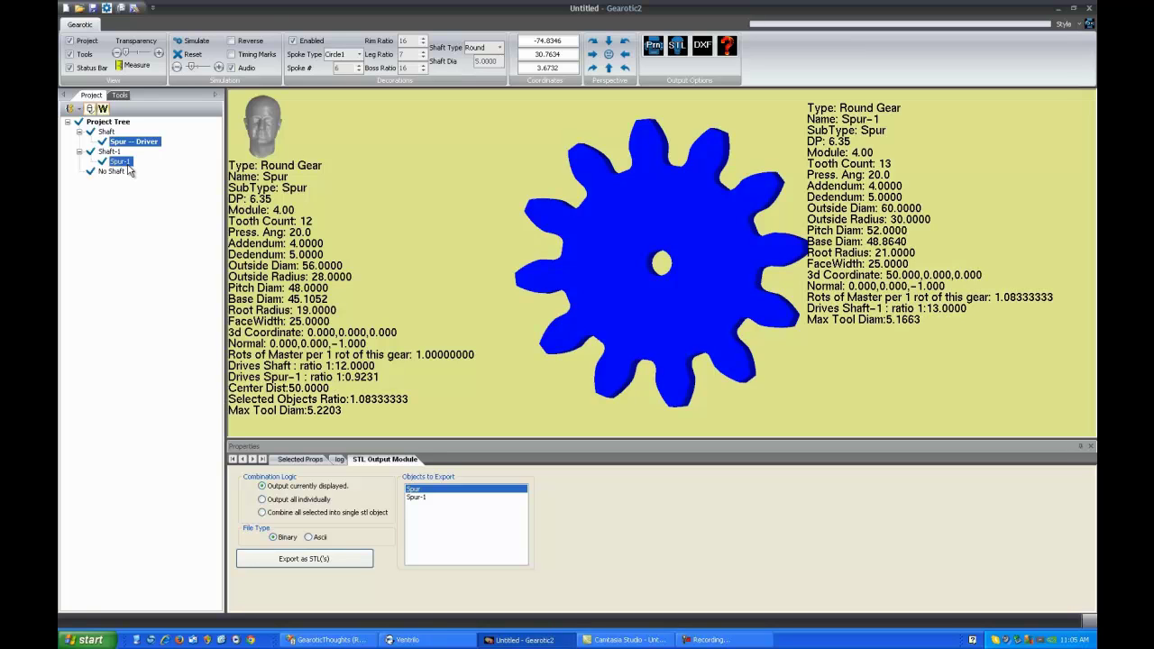
pyautogui.moveTo(519, 320); pyautogui.dragTo(631, 261)
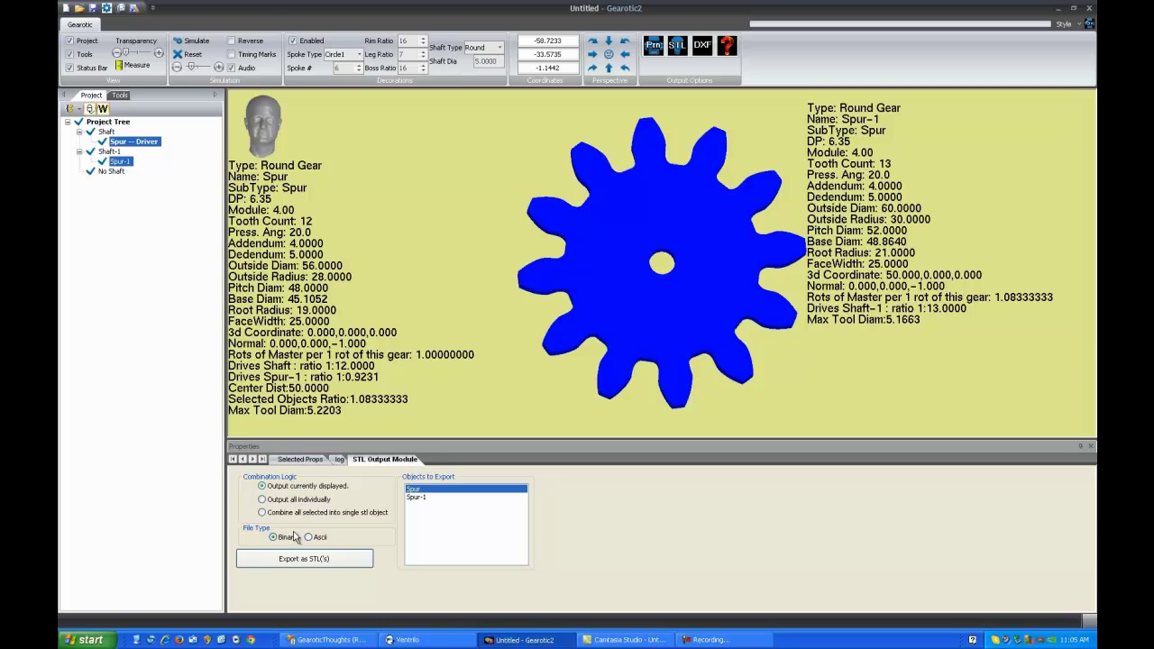
# Combine both selected gears into a single STL object, inspect the merged preview, and return to the 3D project view.
pyautogui.click(262, 513)
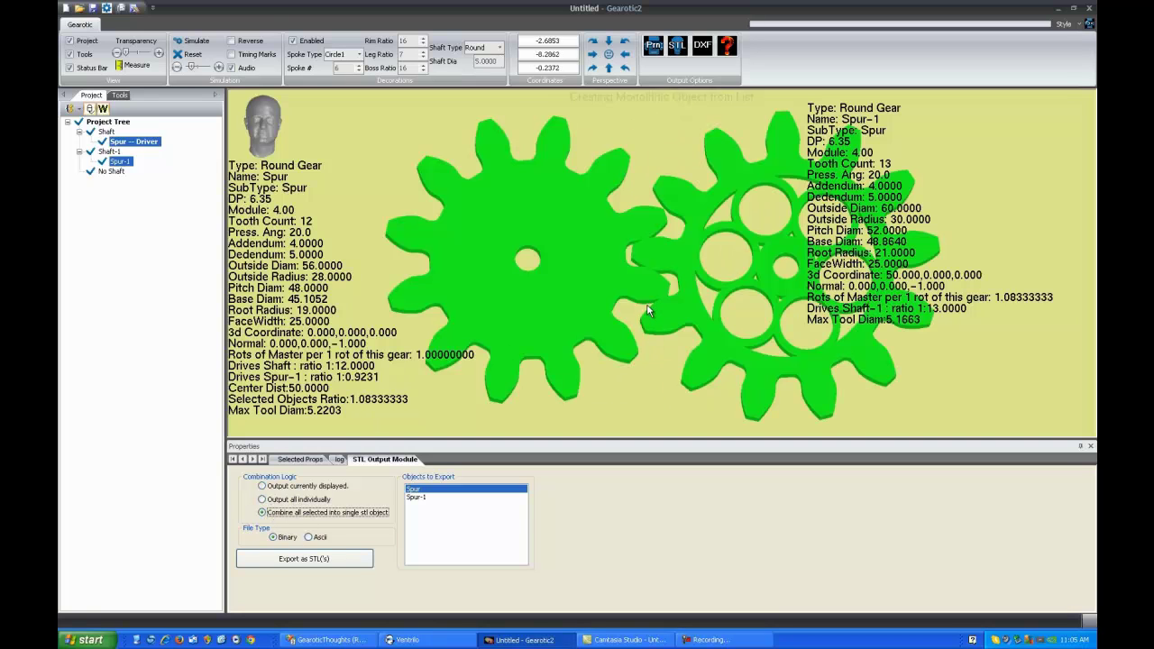
pyautogui.moveTo(660, 310)
pyautogui.mouseDown()
pyautogui.moveTo(665, 298)
pyautogui.moveTo(641, 285)
pyautogui.moveTo(666, 297)
pyautogui.moveTo(671, 270)
pyautogui.moveTo(672, 321)
pyautogui.mouseUp()
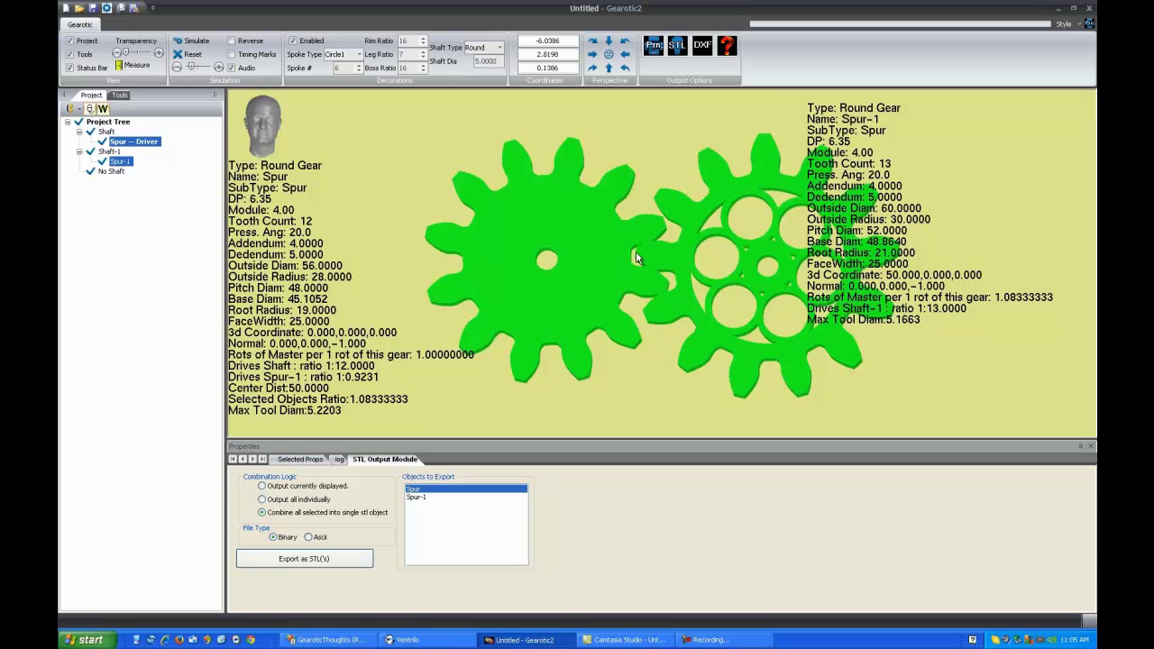
pyautogui.scroll(3, 635, 196)
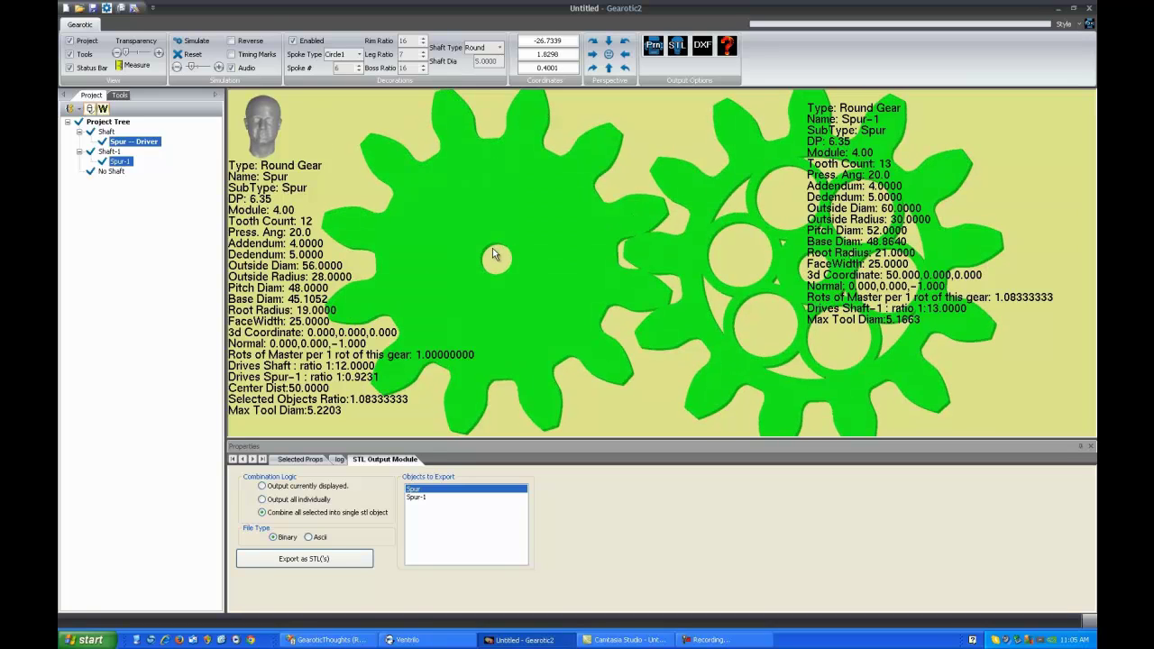
pyautogui.scroll(-3, 592, 215)
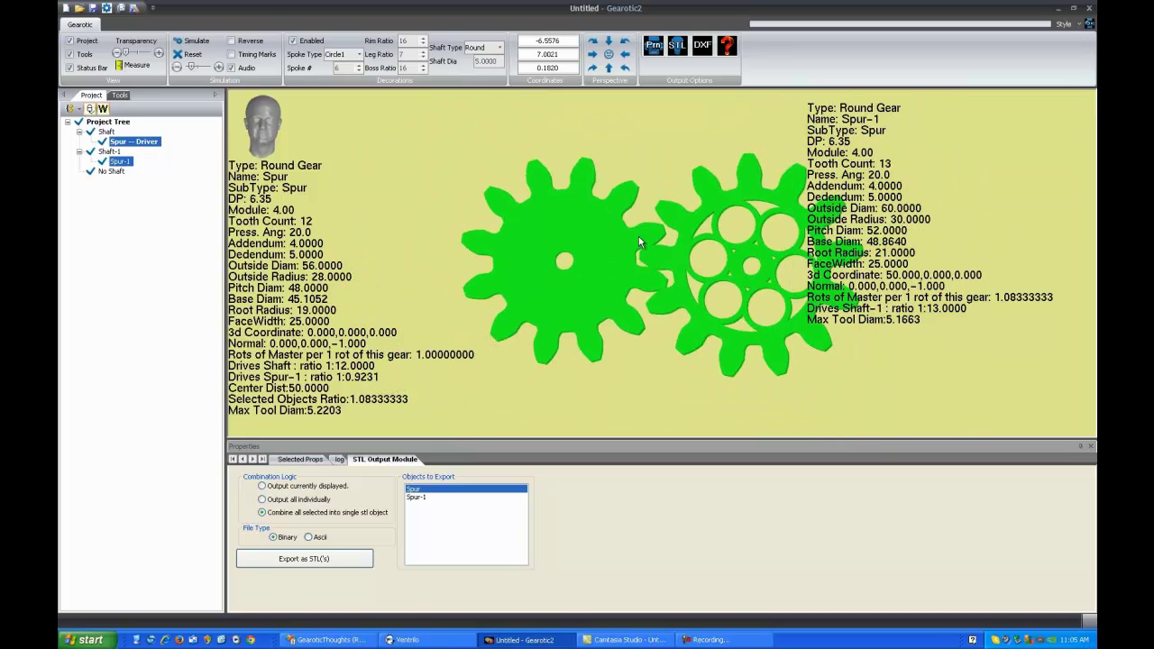
pyautogui.click(102, 109)
pyautogui.click(652, 276)
pyautogui.scroll(4, 652, 276)
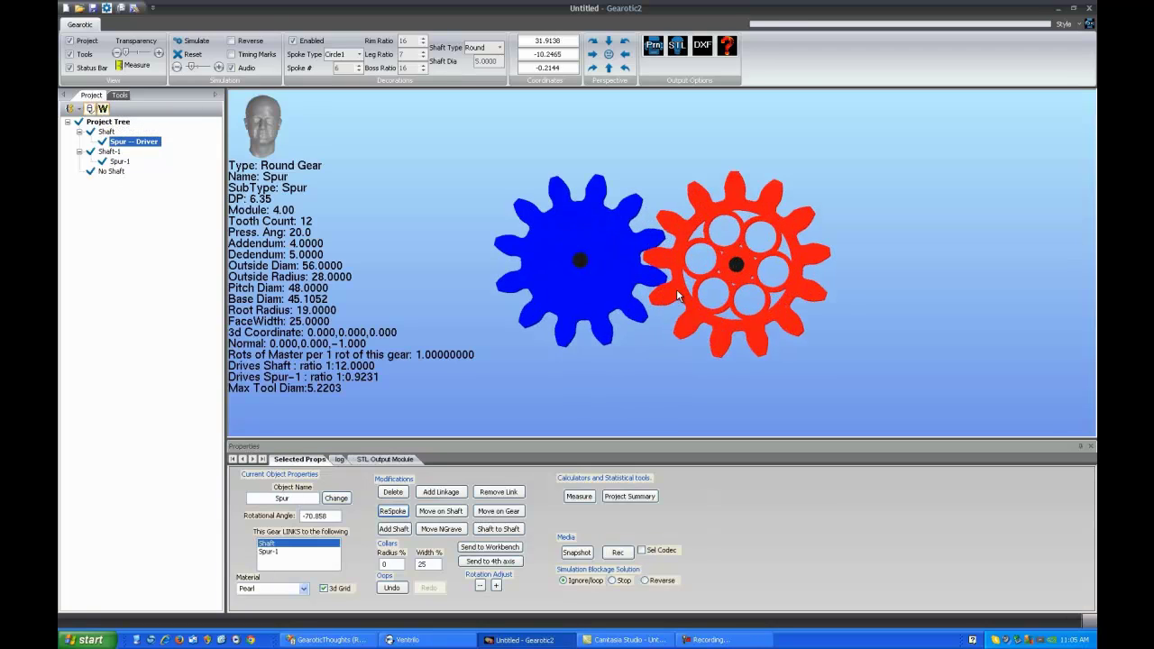
pyautogui.scroll(-1, 654, 277)
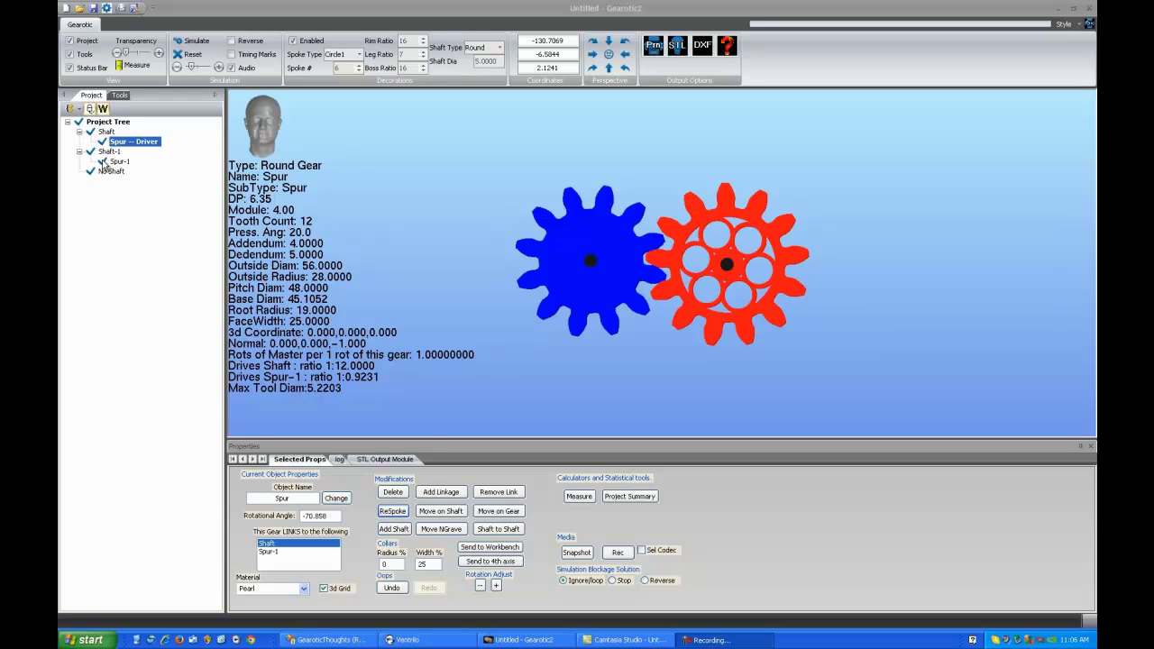
# Keep the project tree sorted by shaft, and select Spur-1 together with the driver spur to compare their data.
pyautogui.click(72, 110)
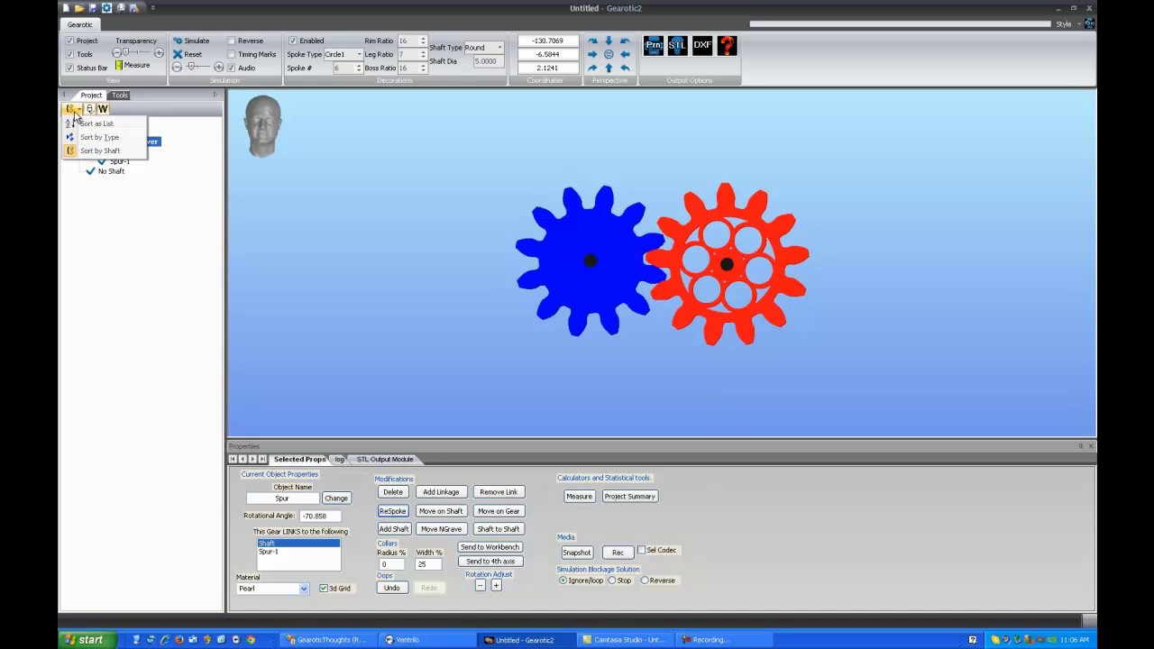
pyautogui.click(76, 149)
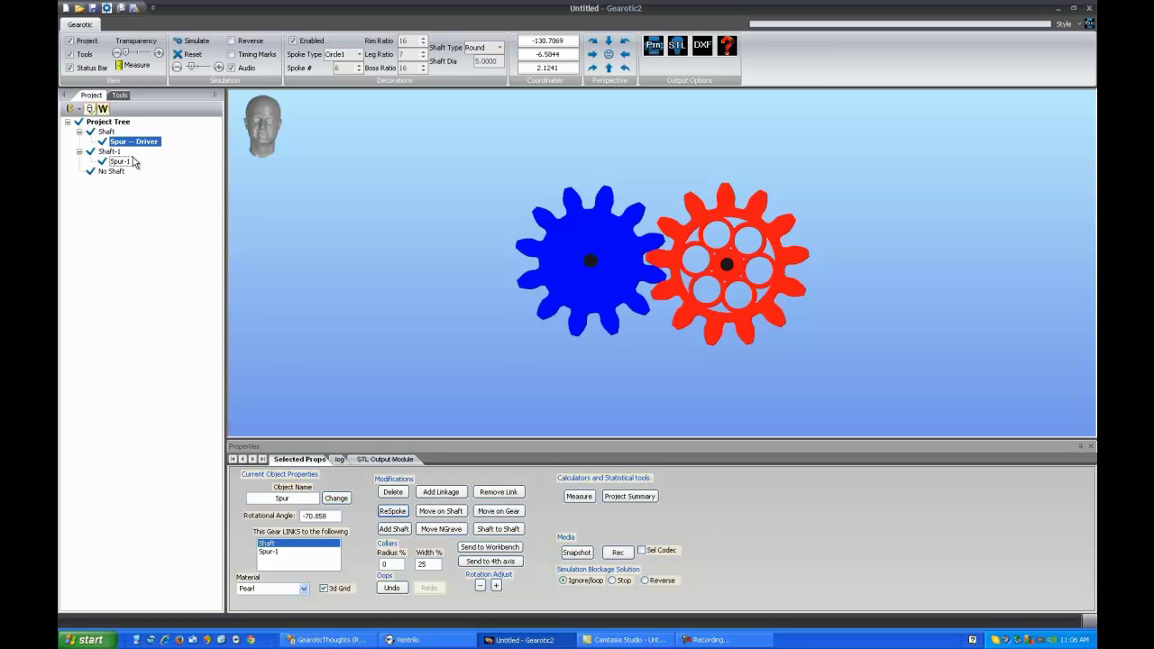
pyautogui.click(127, 163)
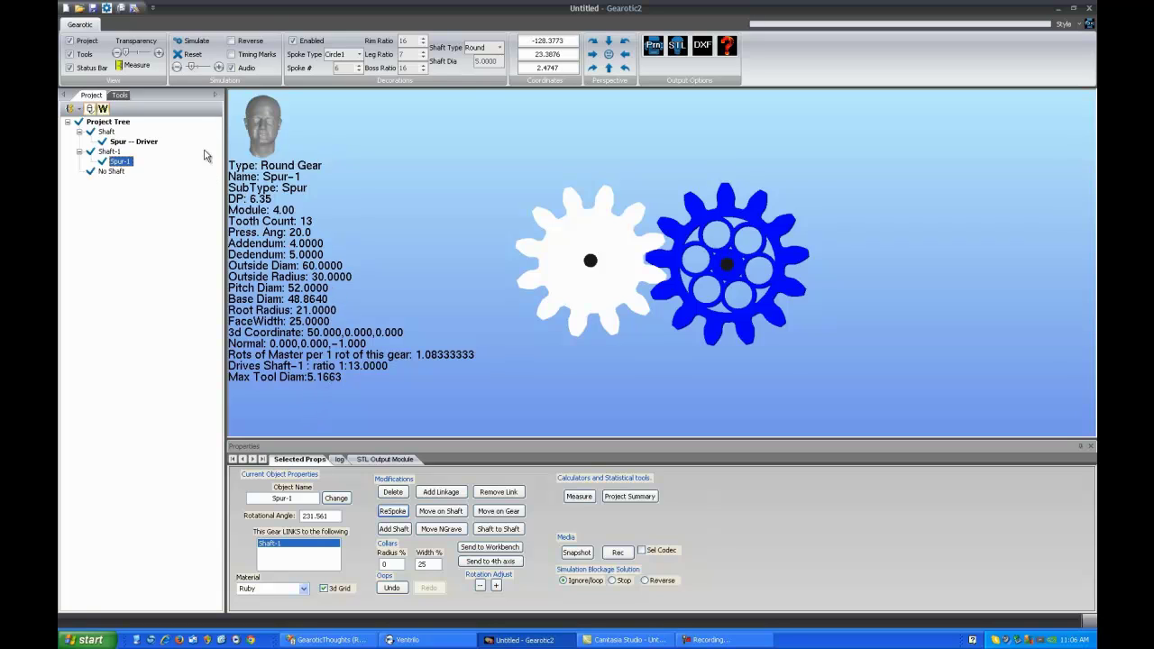
pyautogui.keyDown('ctrl'); pyautogui.click(150, 142); pyautogui.keyUp('ctrl')
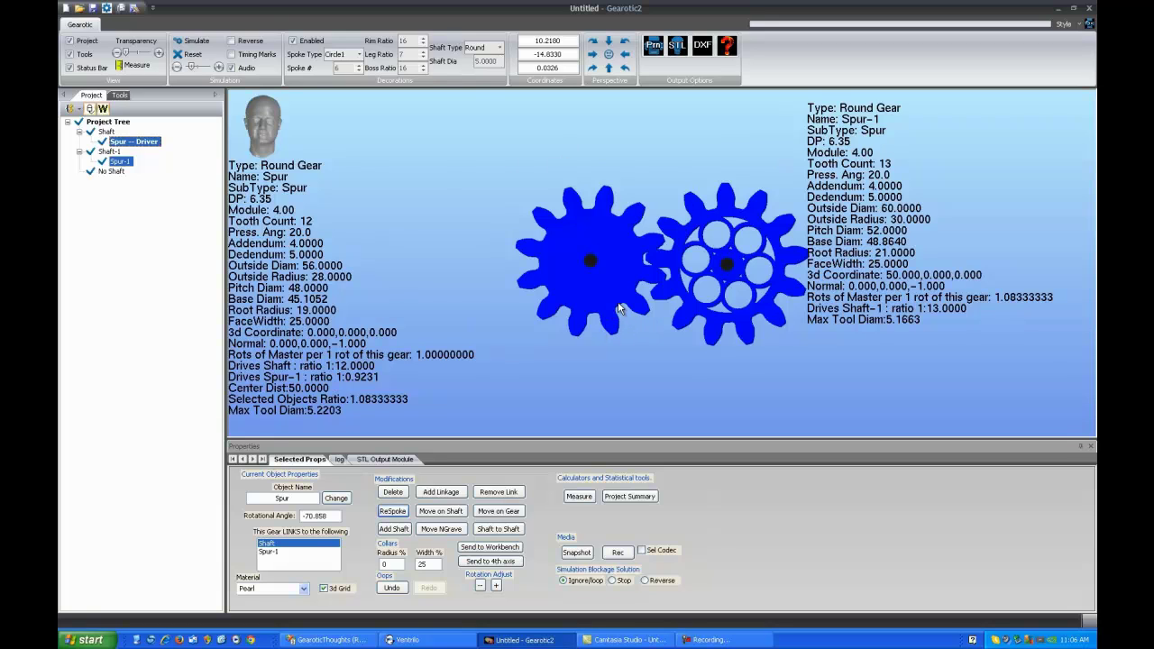
# Deselect Spur-1 and toggle the driver spur's selection, leaving only the driver selected.
pyautogui.click(114, 175)
pyautogui.click(131, 144)
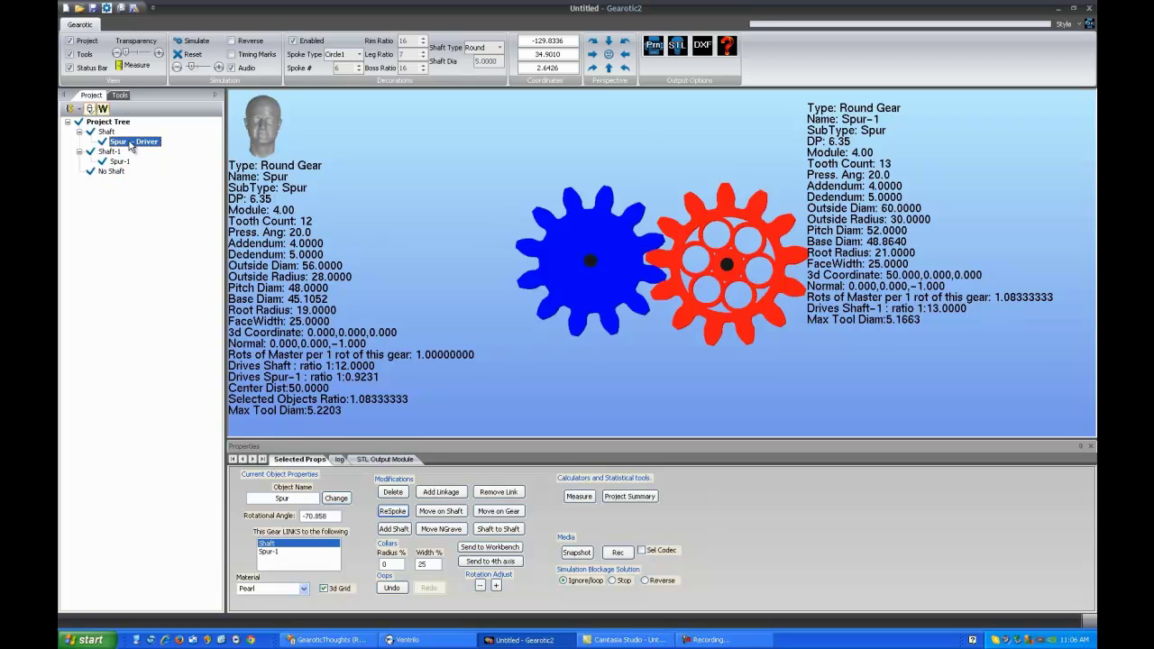
pyautogui.click(130, 145)
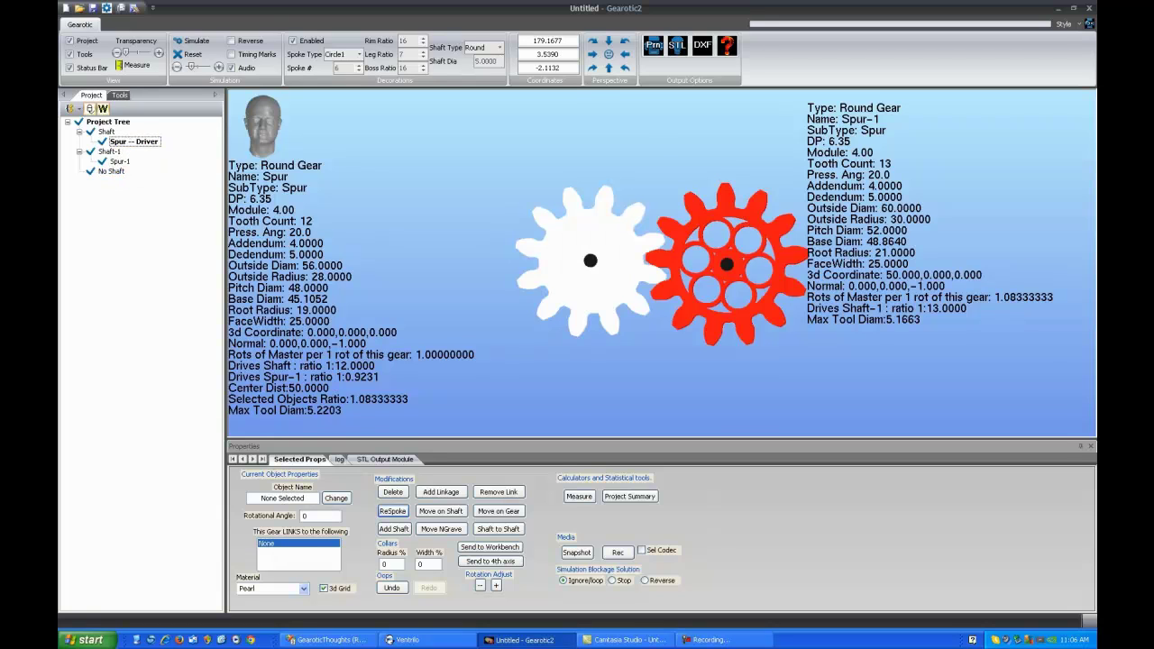
pyautogui.click(133, 144)
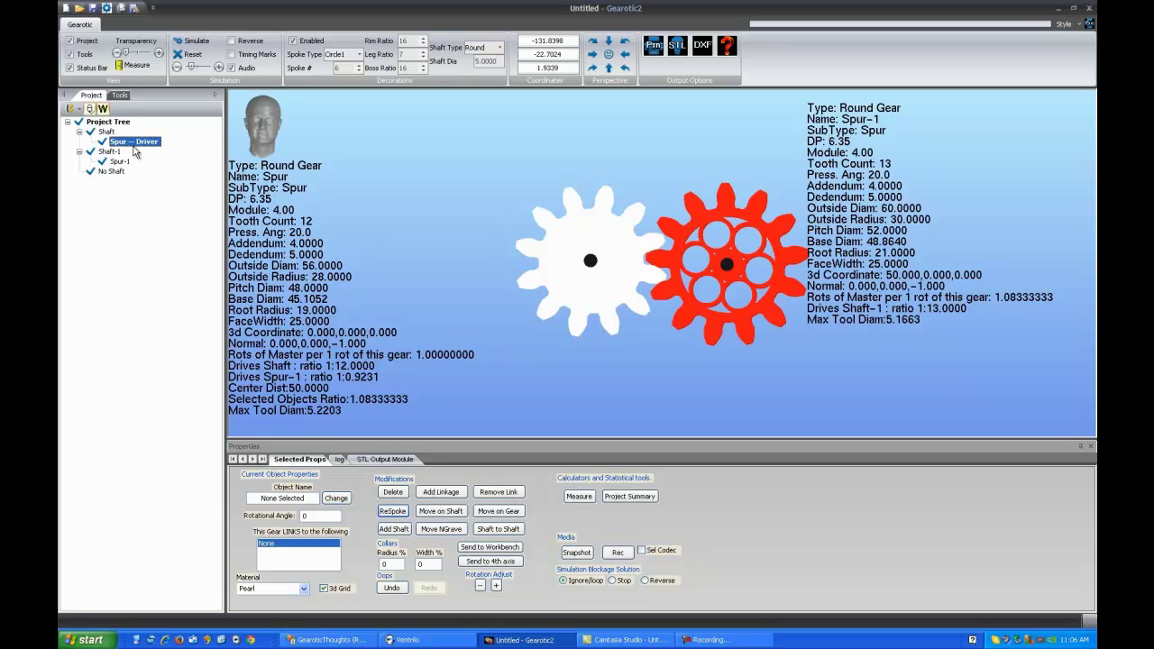
# Send the driver spur to design, view its parameters in the Circular Gear Module, and return to the project tree.
pyautogui.rightClick(135, 147)
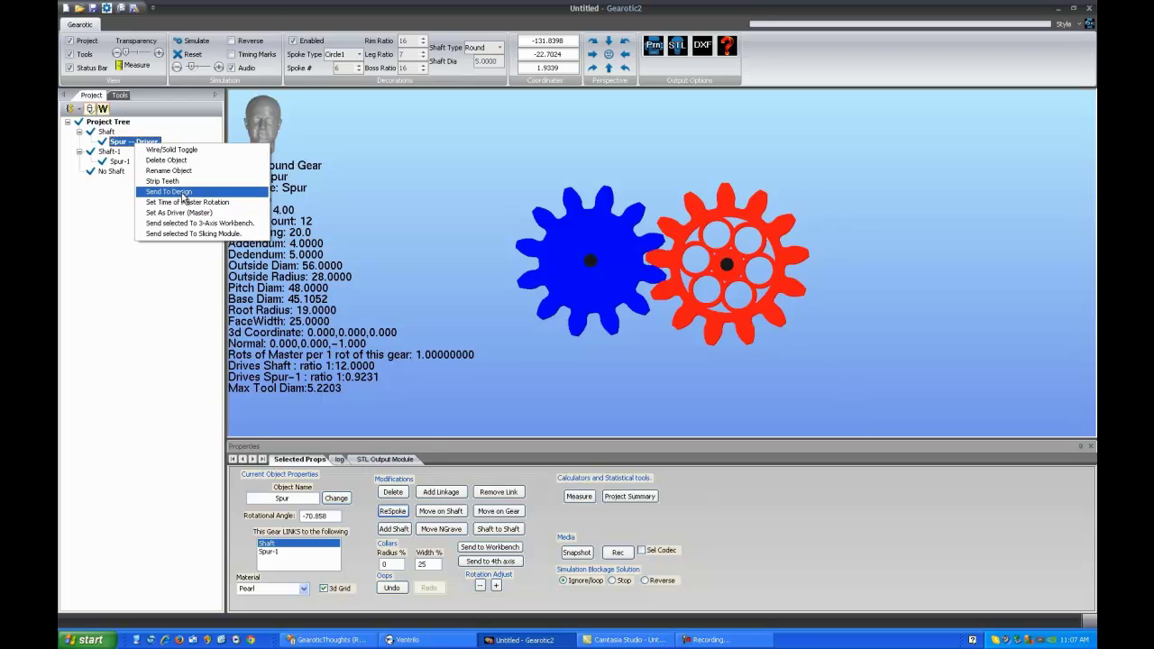
pyautogui.click(189, 194)
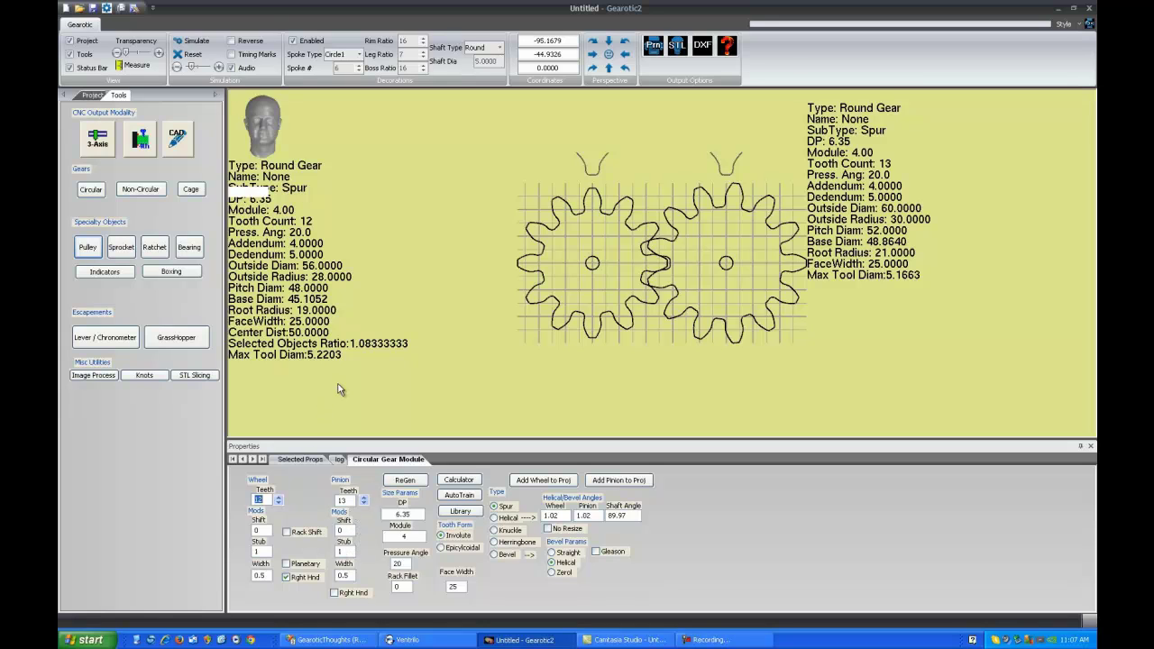
pyautogui.click(92, 96)
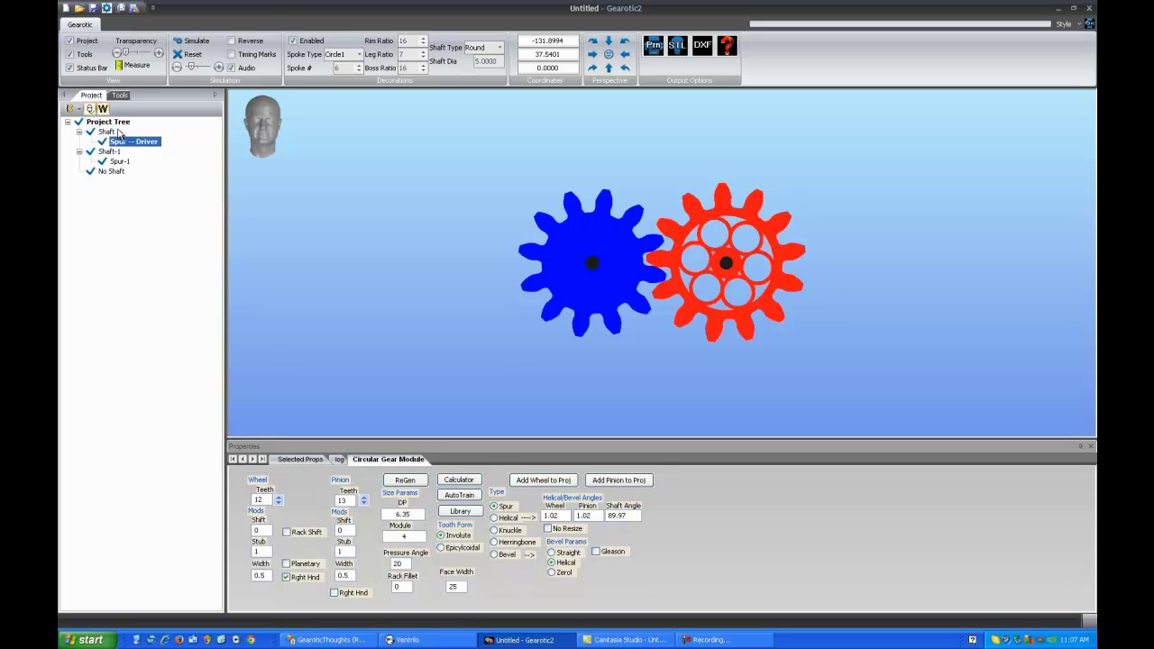
# Send the driver spur to the 3-Axis Workbench, fit the view to it, and generate its toolpaths with Auto Cut.
pyautogui.rightClick(141, 148)
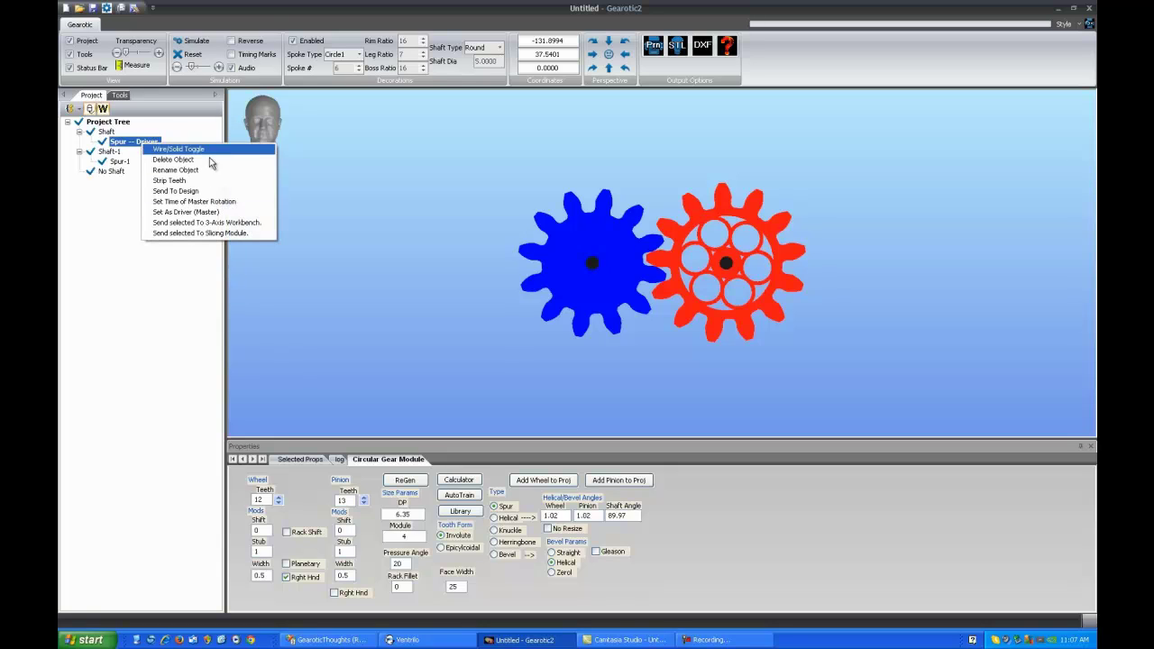
pyautogui.click(251, 227)
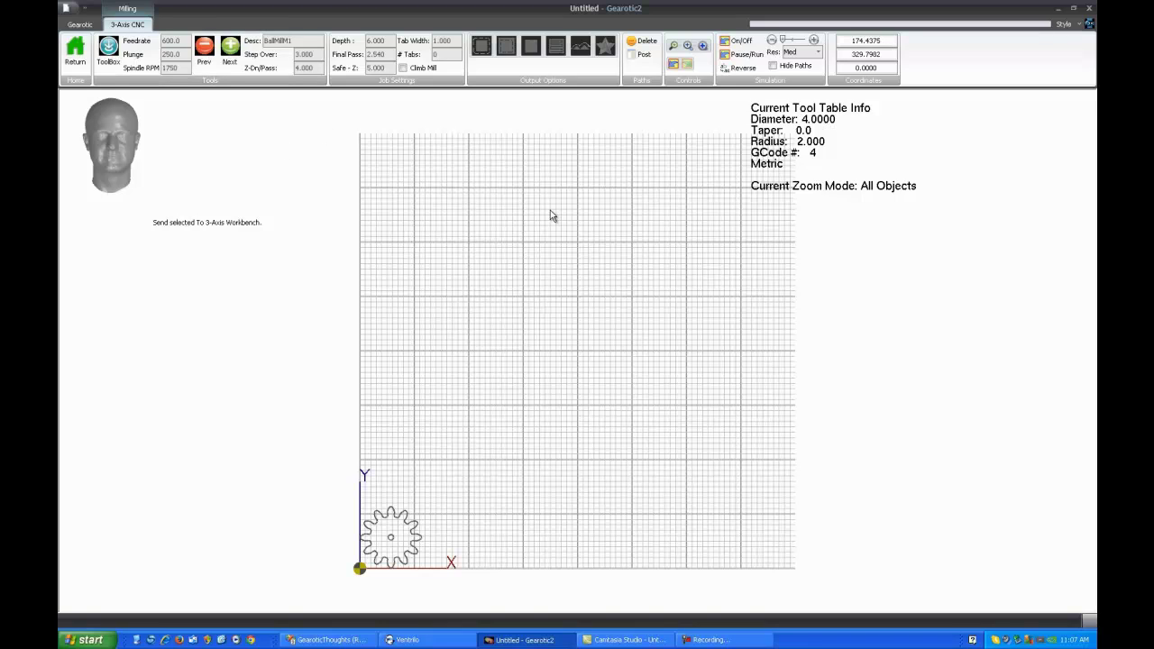
pyautogui.click(689, 45)
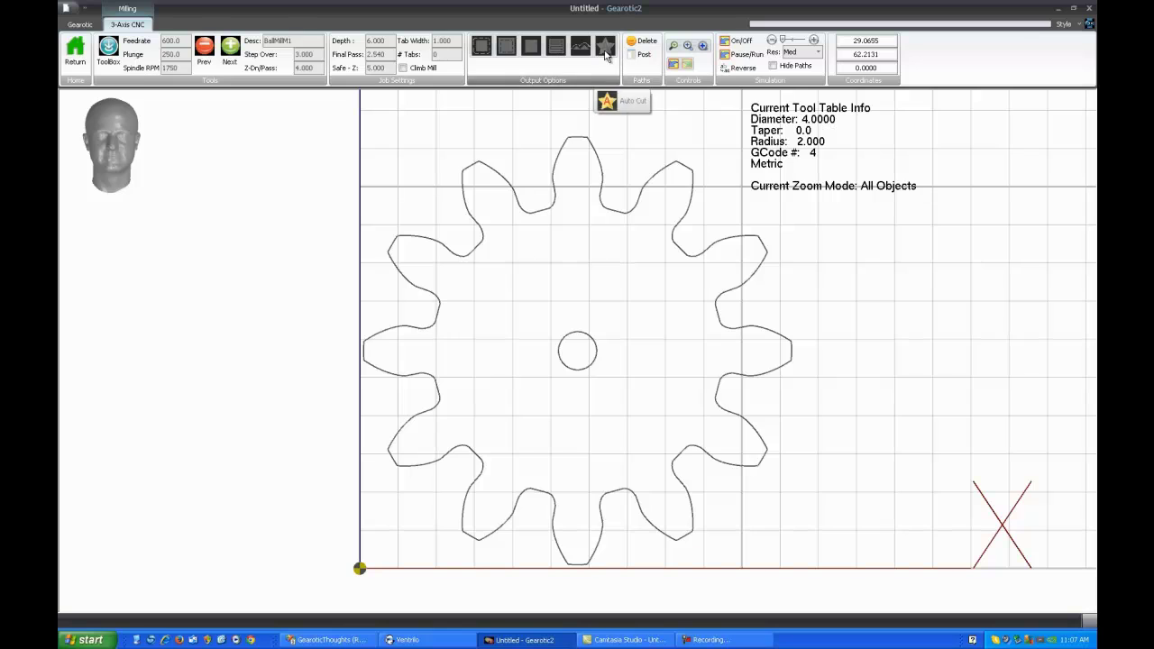
pyautogui.click(536, 216)
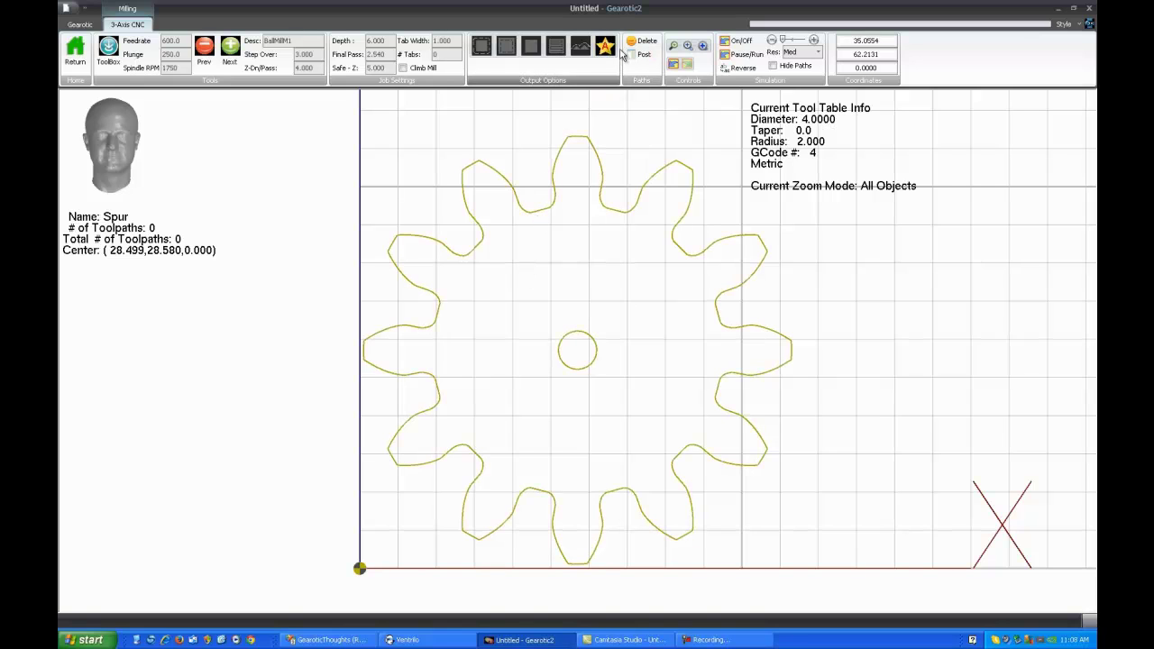
pyautogui.click(606, 46)
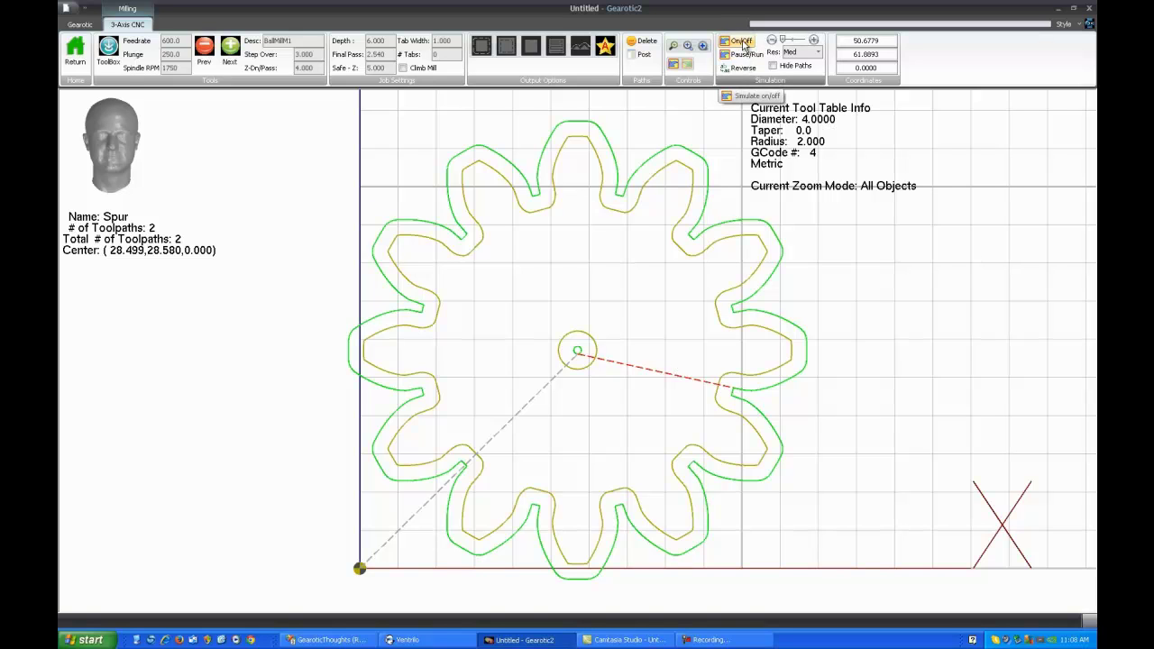
# Simulate milling the driver spur at 43 % speed, inspect the cut from a tilted view, and return to the 3D project view.
pyautogui.click(741, 42)
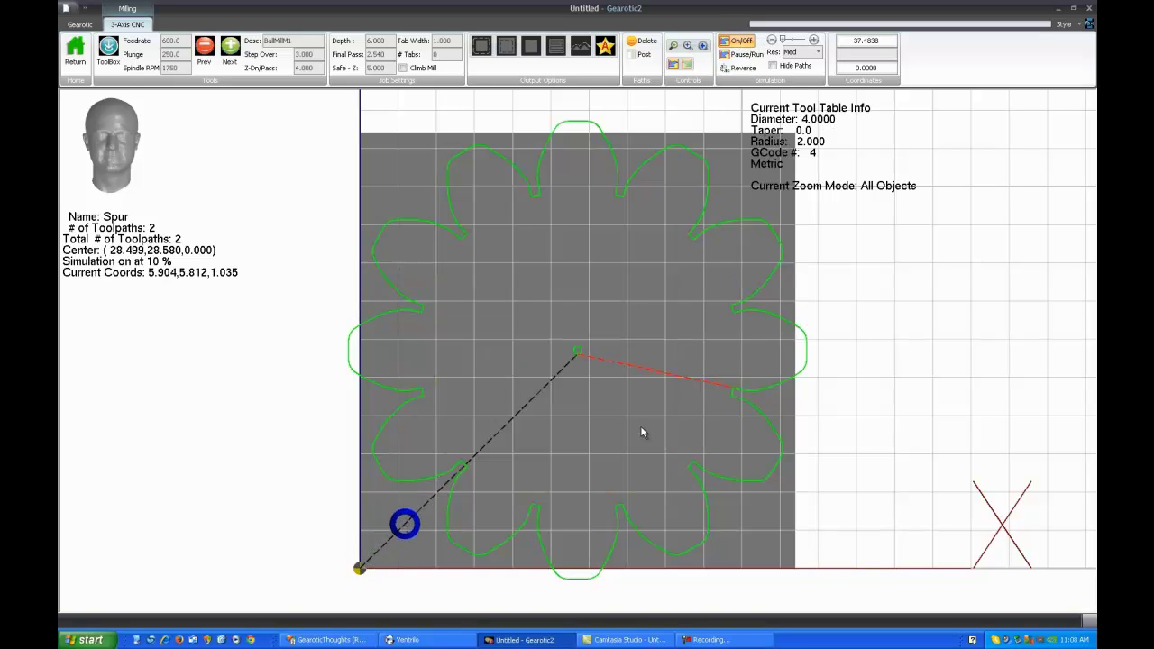
pyautogui.moveTo(572, 377)
pyautogui.mouseDown()
pyautogui.moveTo(576, 328)
pyautogui.moveTo(567, 356)
pyautogui.mouseUp()
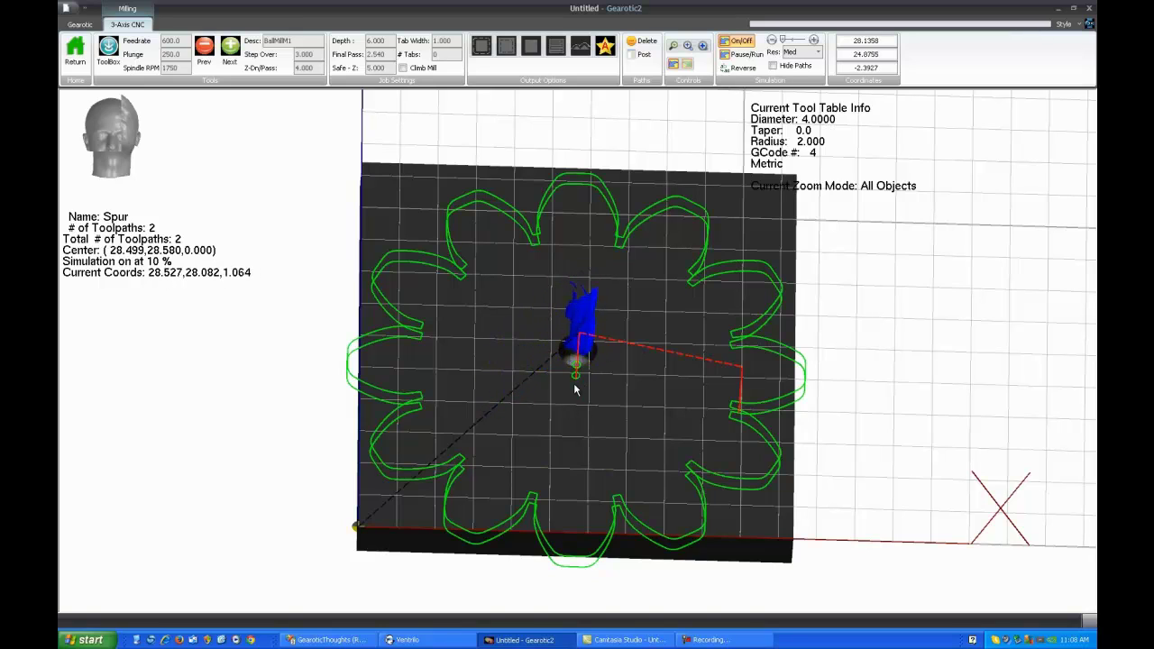
pyautogui.moveTo(784, 41); pyautogui.dragTo(793, 43)
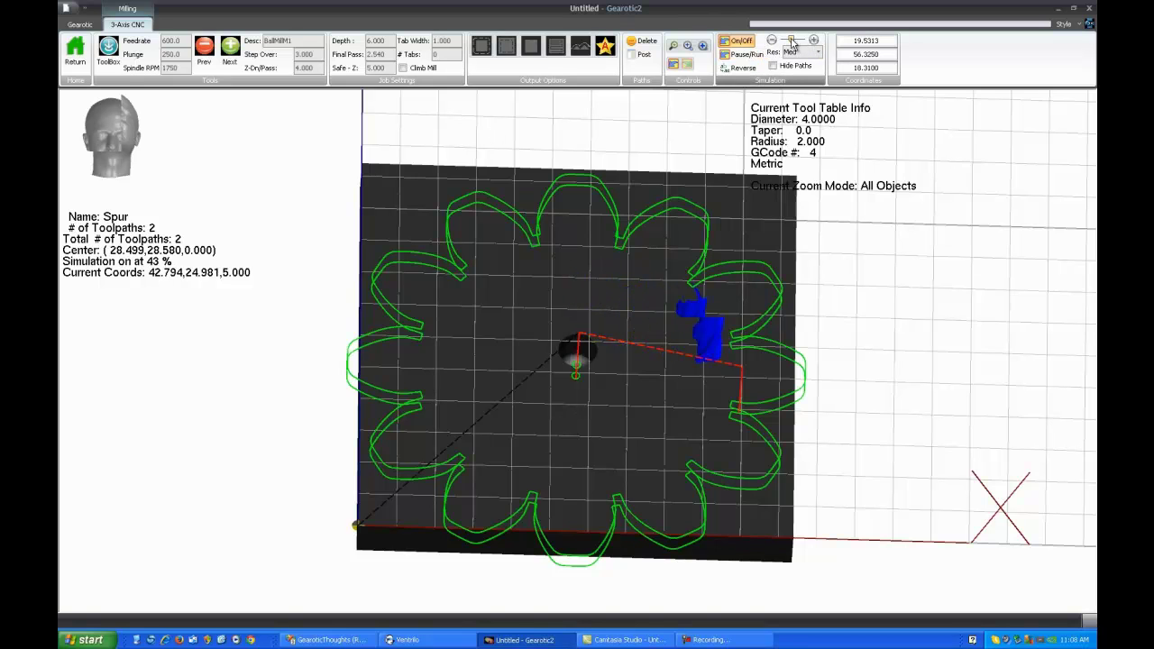
pyautogui.moveTo(577, 393); pyautogui.dragTo(561, 306)
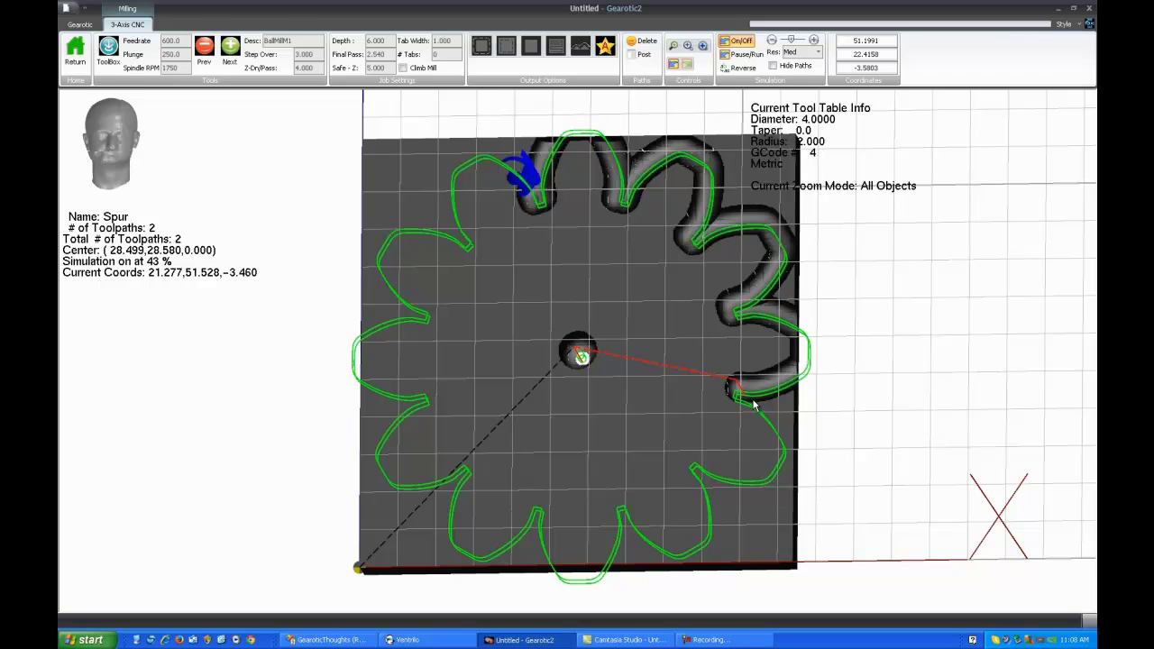
pyautogui.scroll(-2, 661, 347)
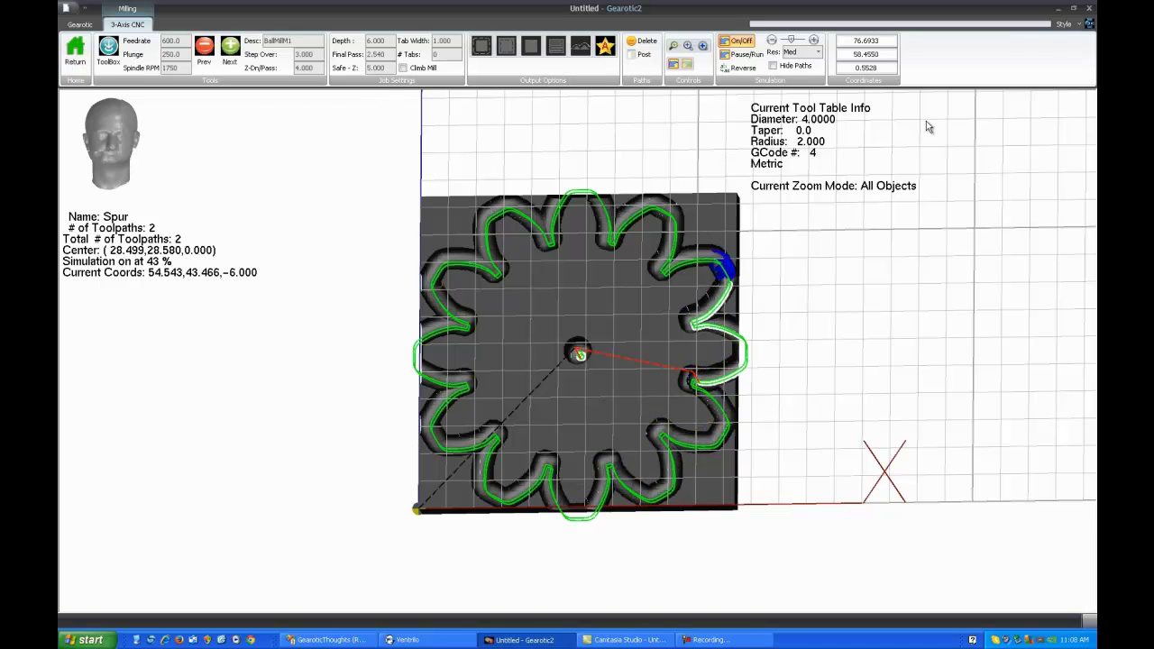
pyautogui.click(77, 57)
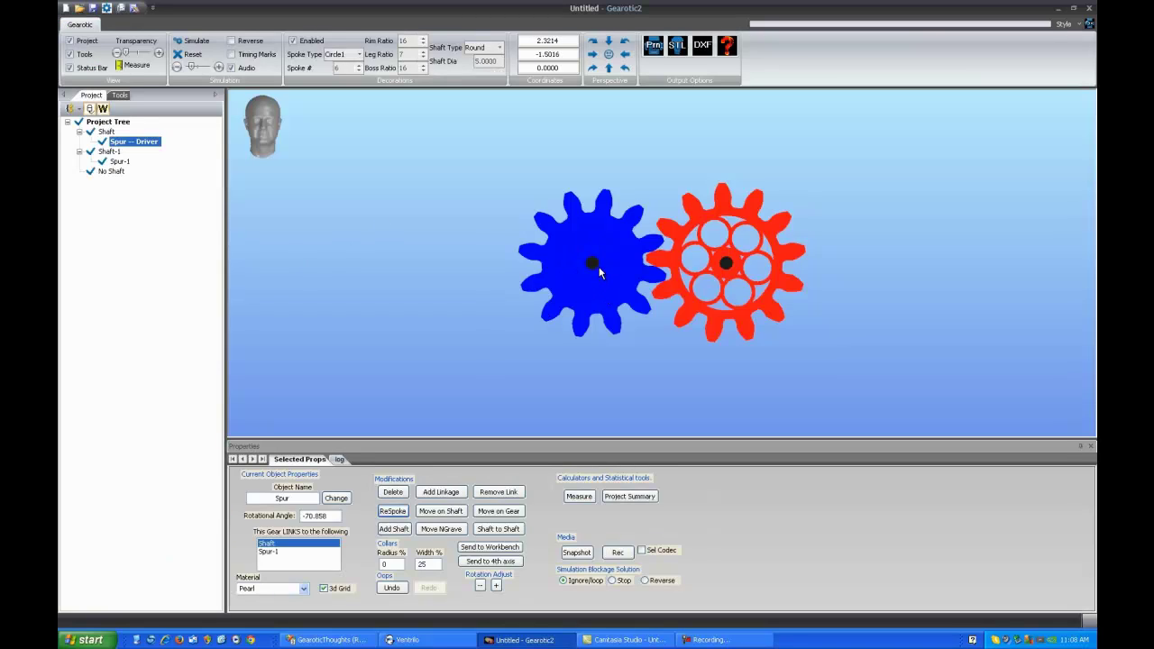
pyautogui.scroll(3, 598, 264)
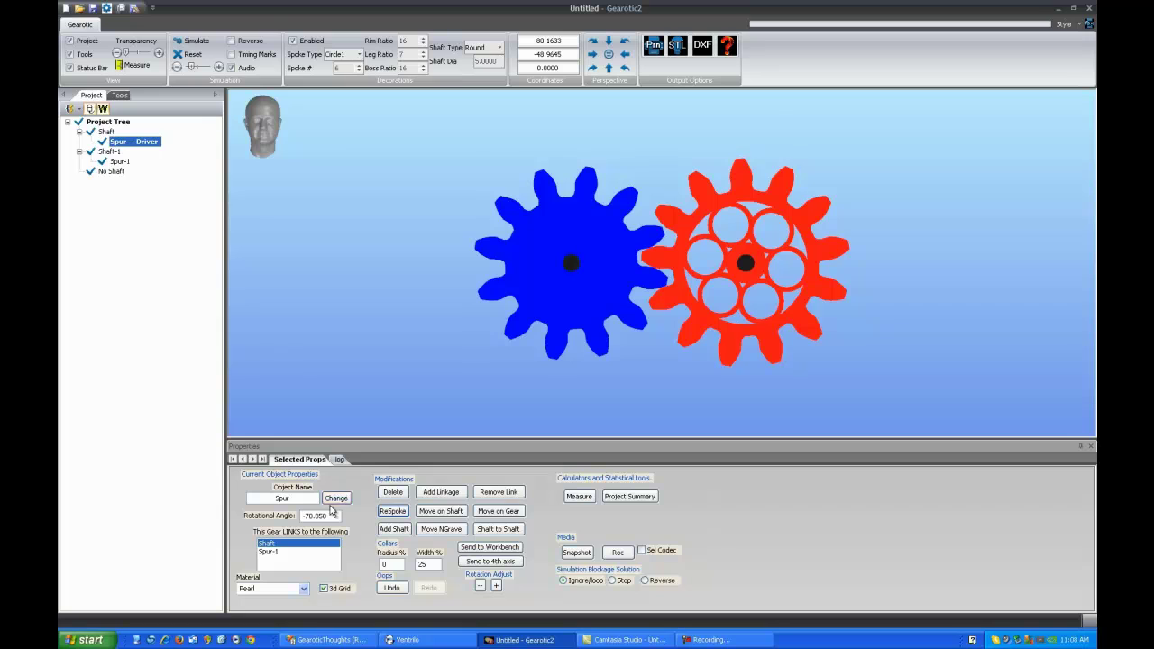
# Move Spur-1 around the driver spur to its upper right, at a centre distance of 50.
pyautogui.click(720, 352)
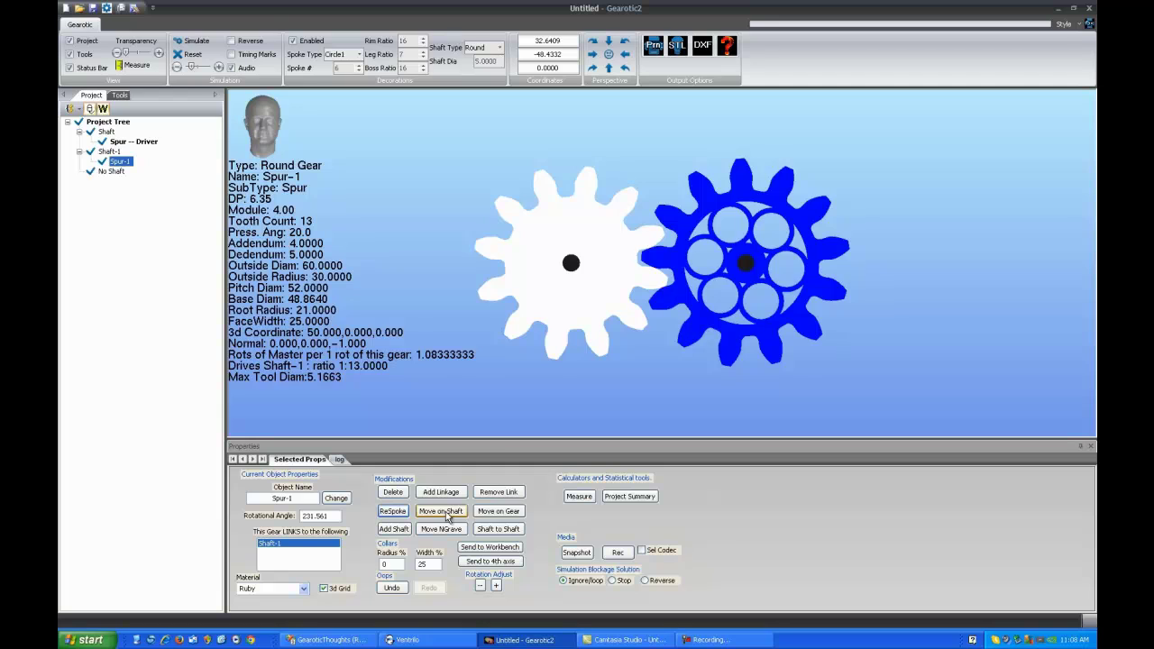
pyautogui.click(513, 512)
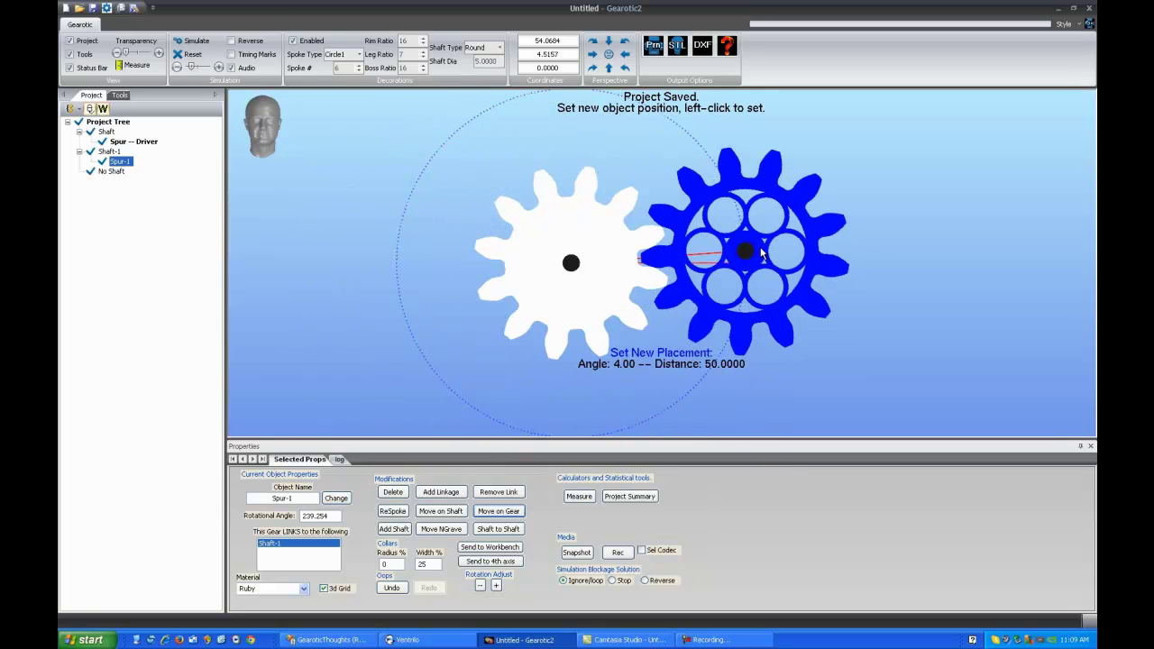
pyautogui.click(729, 187)
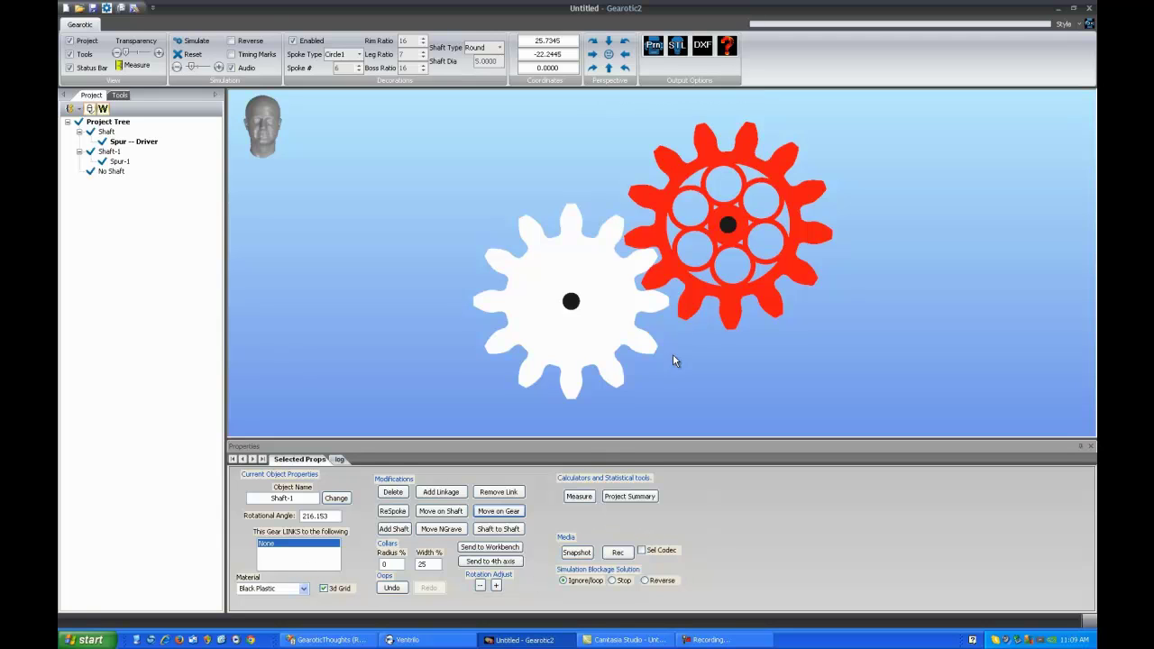
# Select the driver spur, view it in the 3-Axis output module, and return to the project view.
pyautogui.click(629, 281)
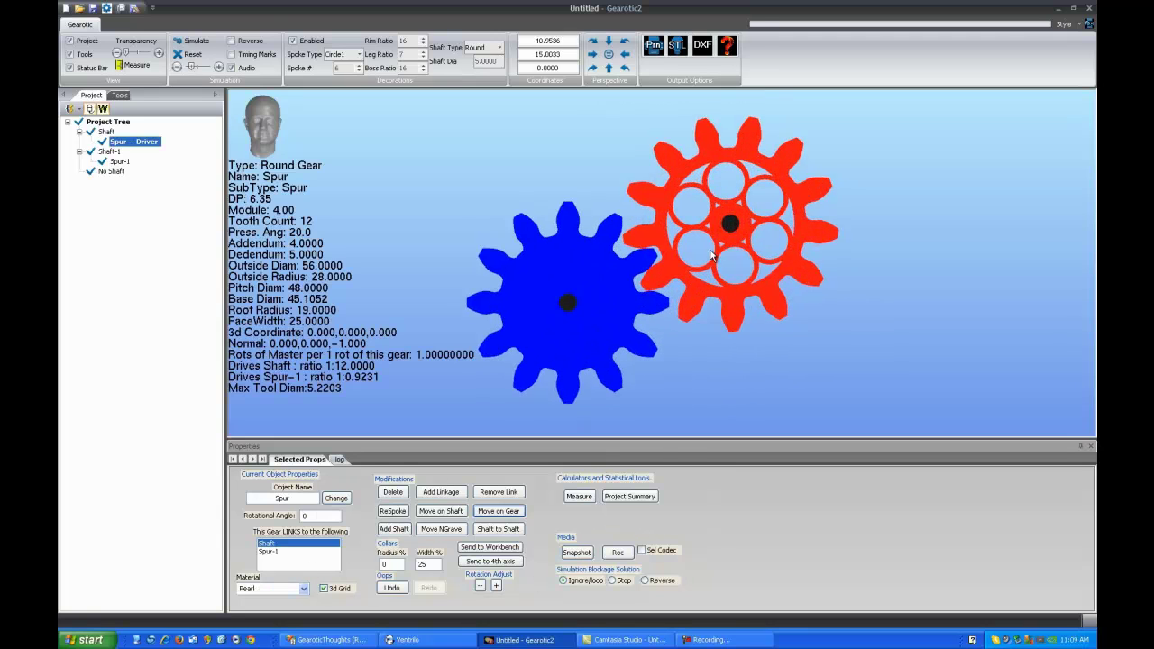
pyautogui.moveTo(633, 303); pyautogui.dragTo(526, 230)
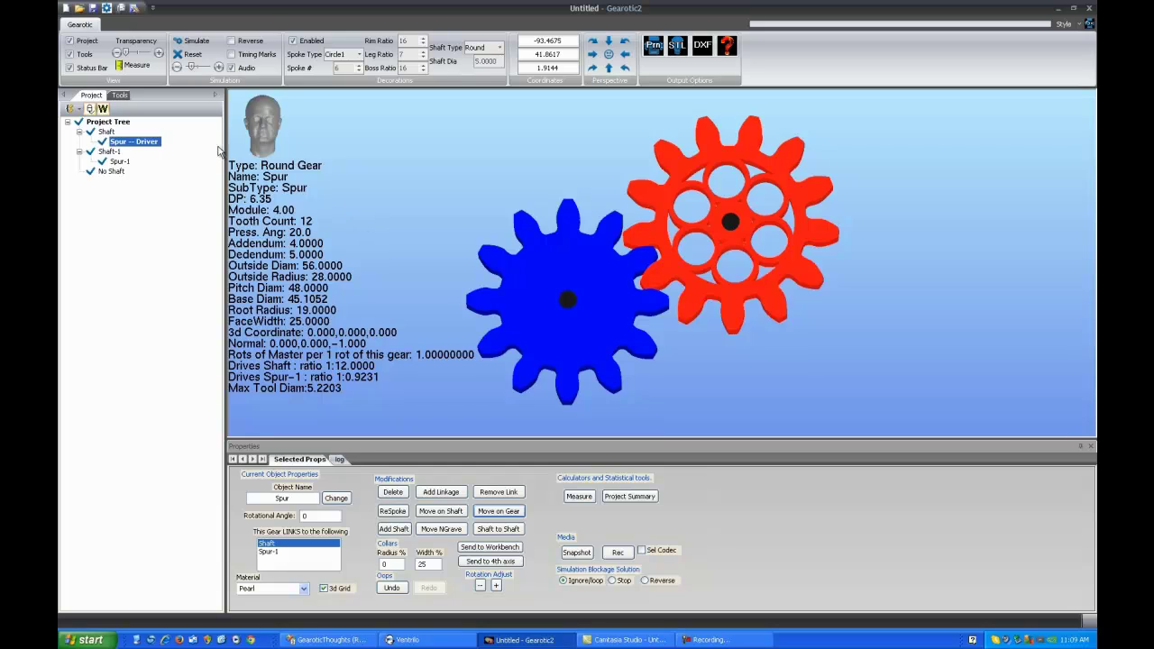
pyautogui.click(120, 95)
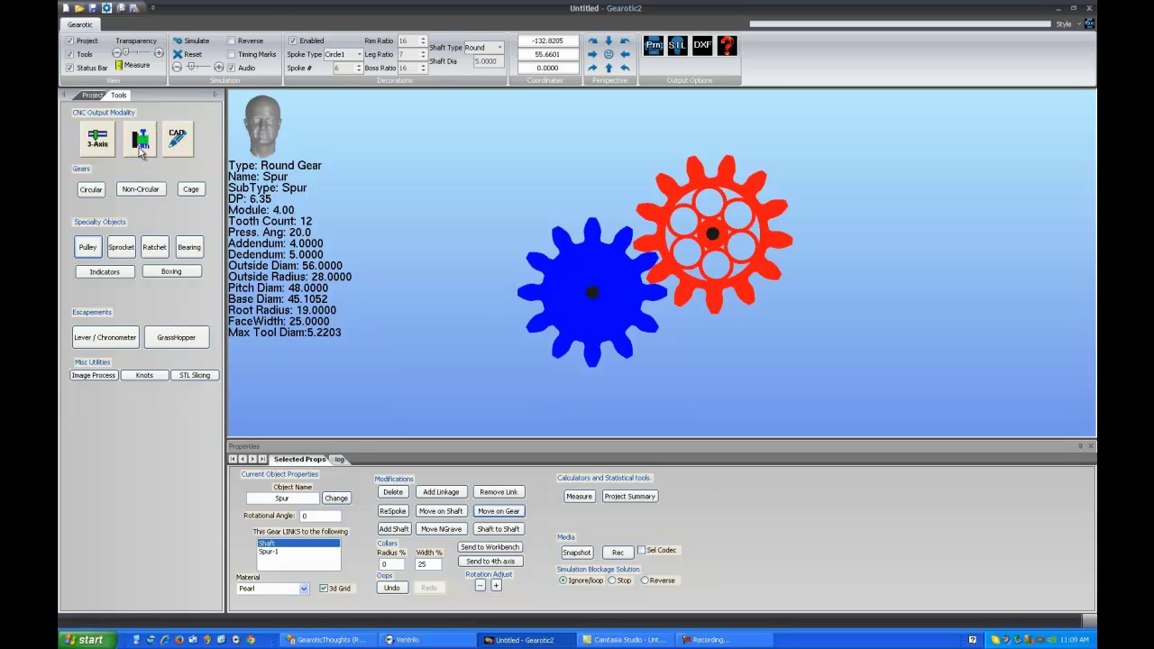
pyautogui.click(97, 139)
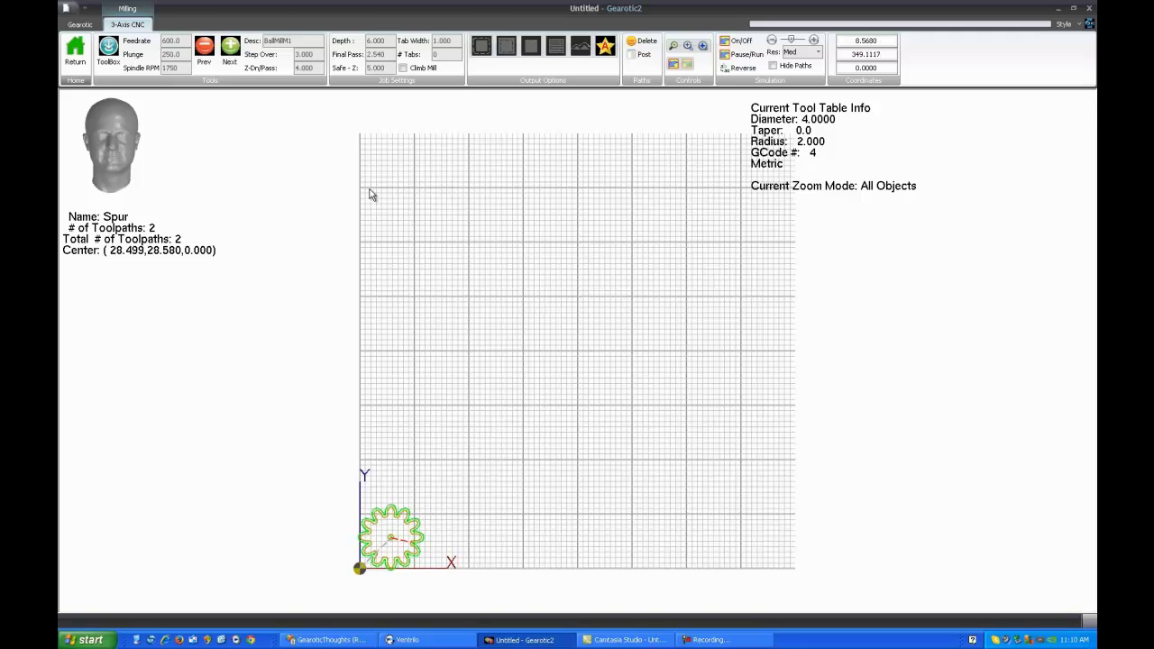
pyautogui.click(75, 50)
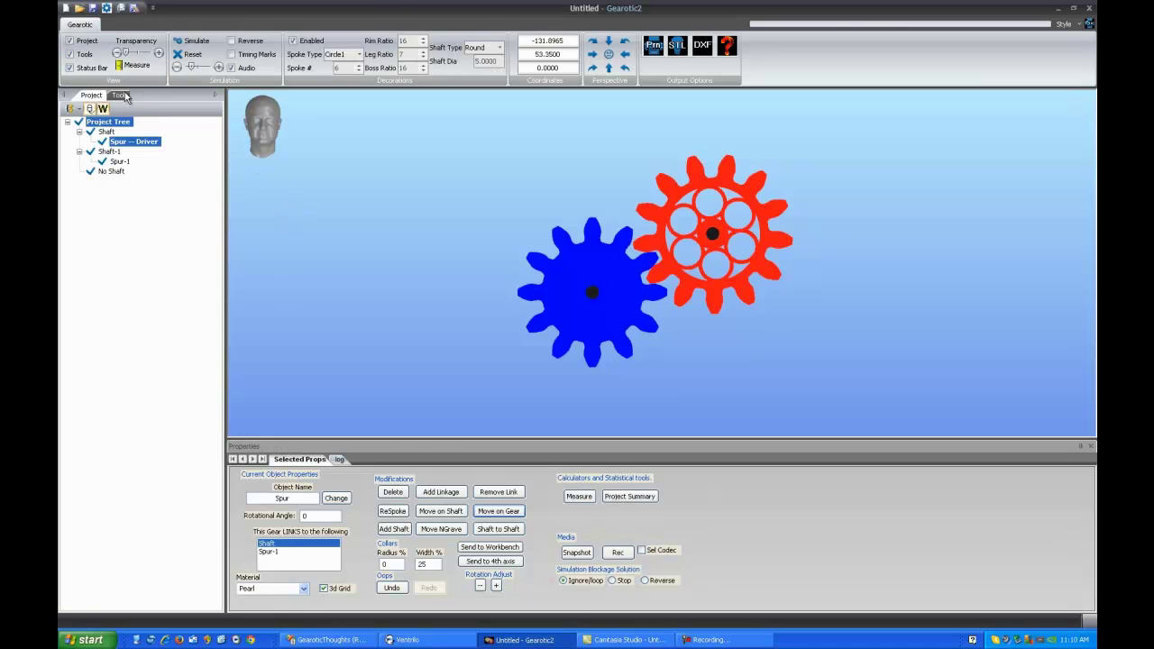
# Send the driver spur to the 4th-axis module and inspect the gear inside its blank from tilted angles.
pyautogui.click(120, 96)
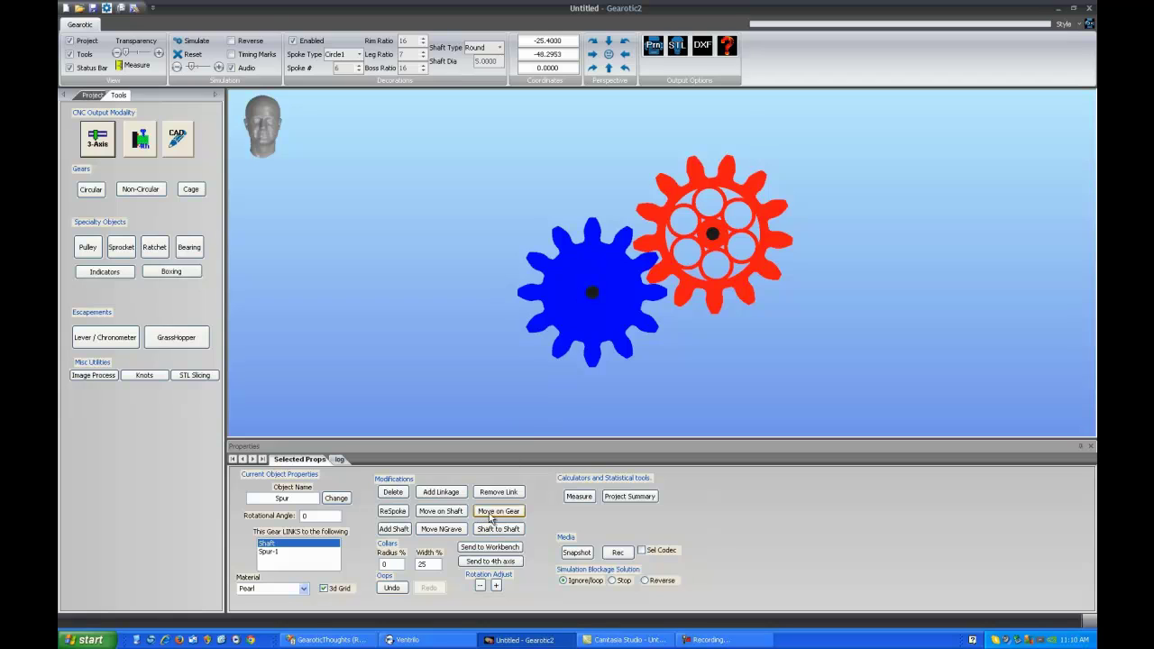
pyautogui.click(504, 564)
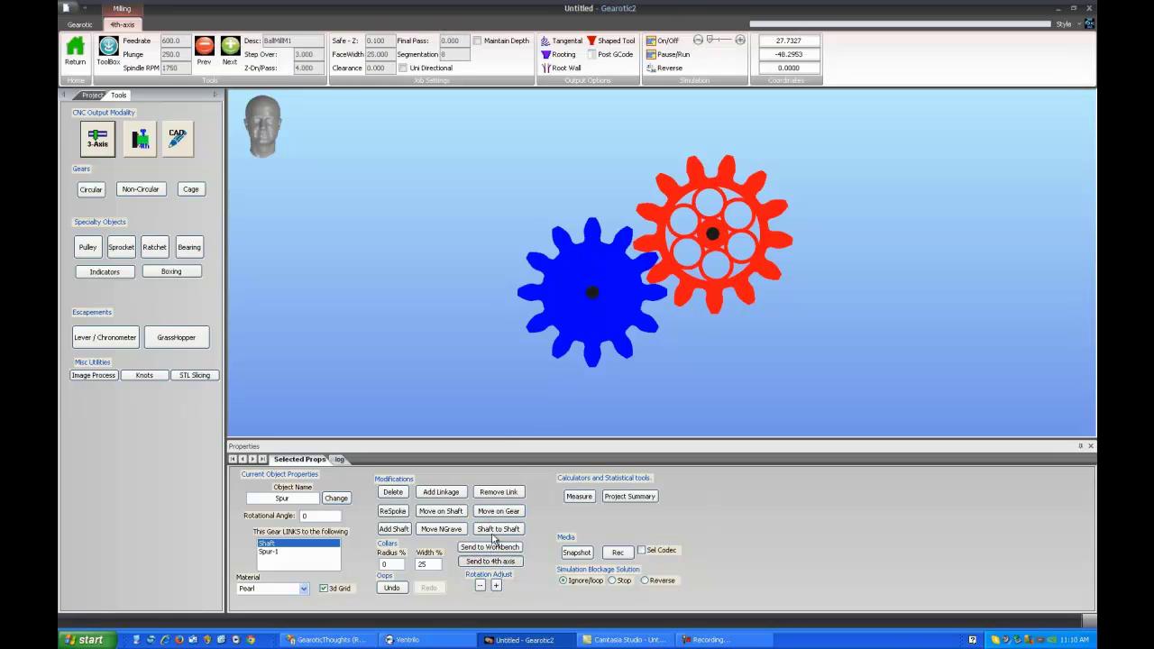
pyautogui.scroll(-2, 565, 293)
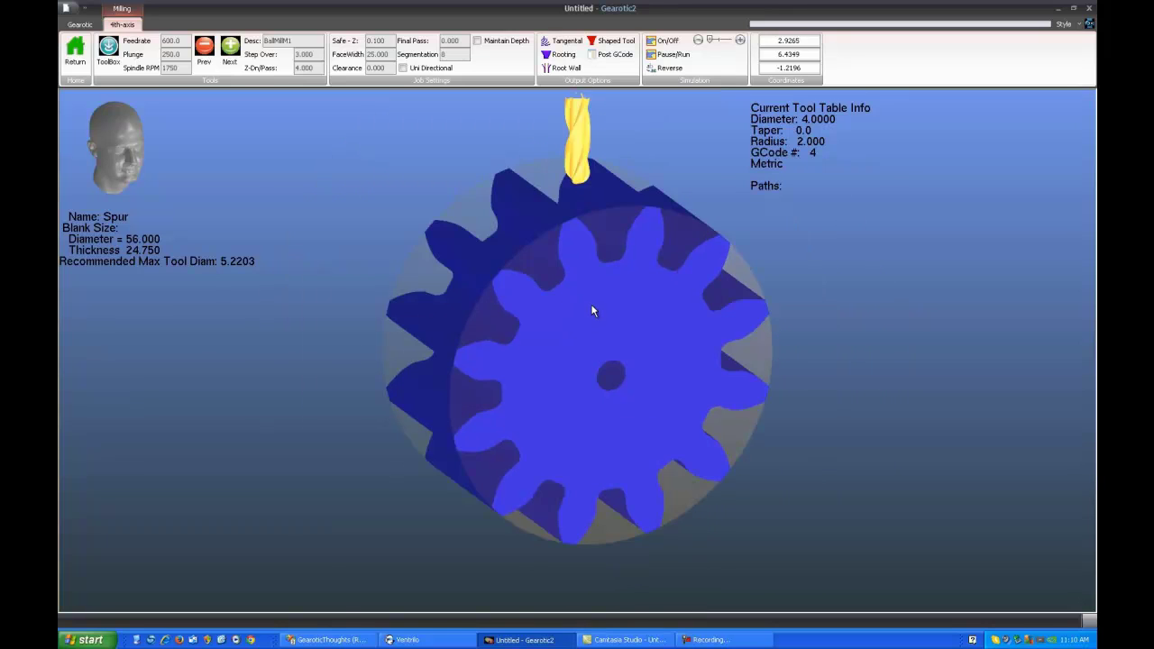
pyautogui.scroll(-3, 591, 309)
pyautogui.scroll(1, 603, 395)
pyautogui.moveTo(603, 394); pyautogui.dragTo(571, 350)
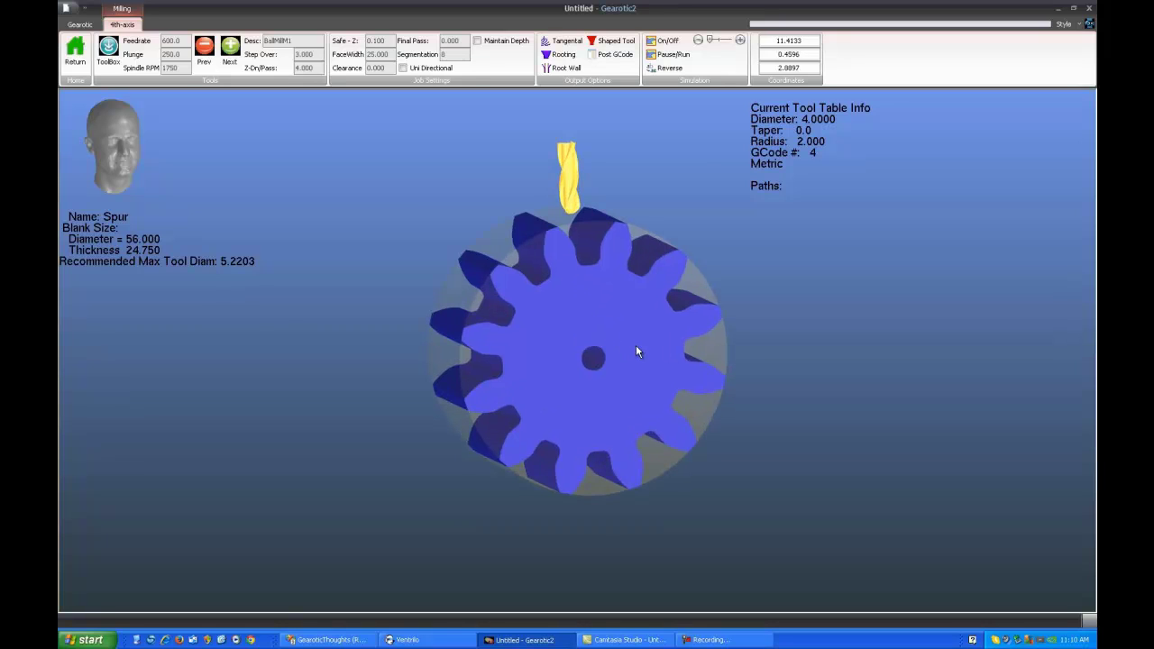
pyautogui.moveTo(636, 345); pyautogui.dragTo(612, 350)
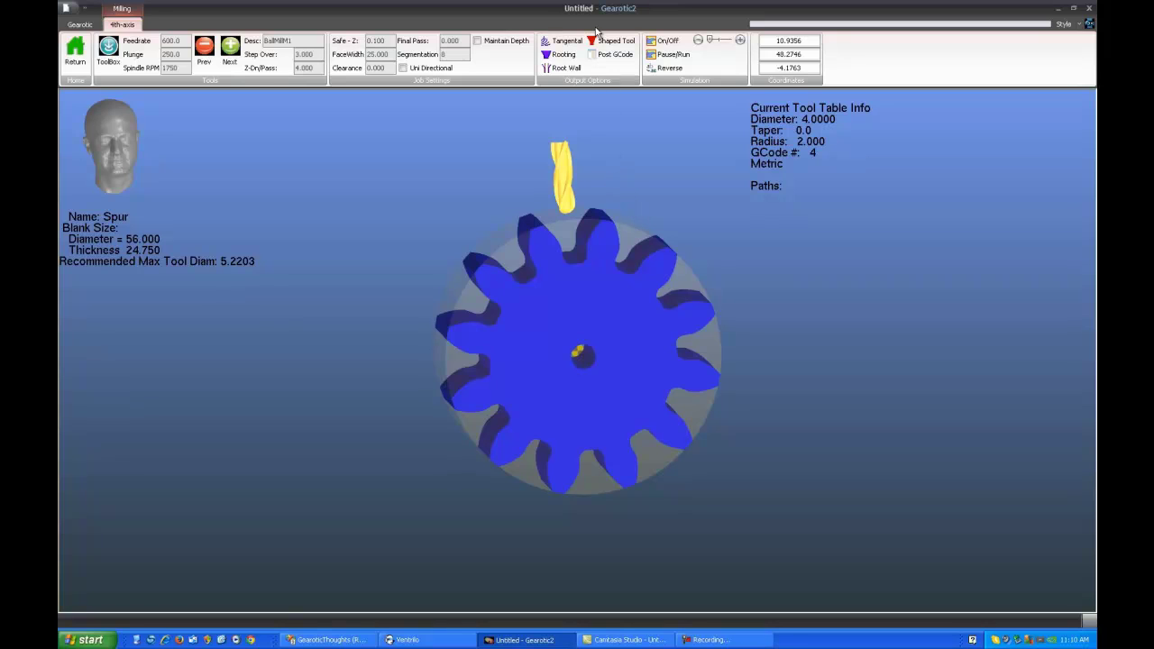
# Generate tangential toolpaths for the driver spur and inspect them around the teeth.
pyautogui.click(575, 44)
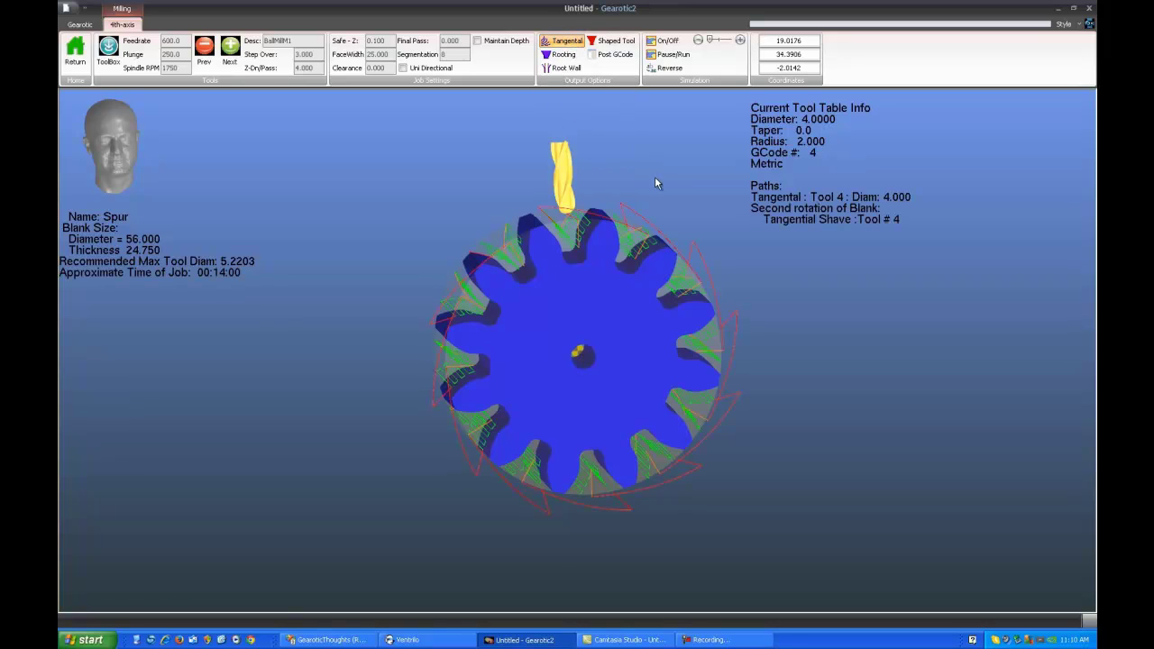
pyautogui.moveTo(645, 175); pyautogui.dragTo(598, 226)
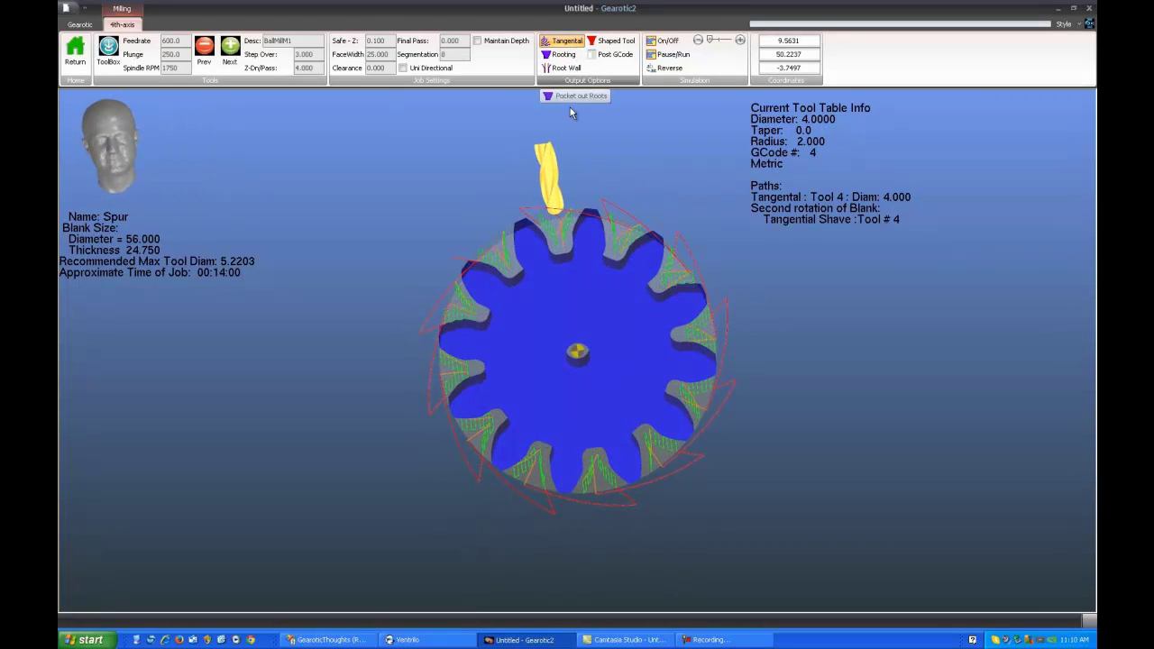
pyautogui.moveTo(582, 270); pyautogui.dragTo(559, 294)
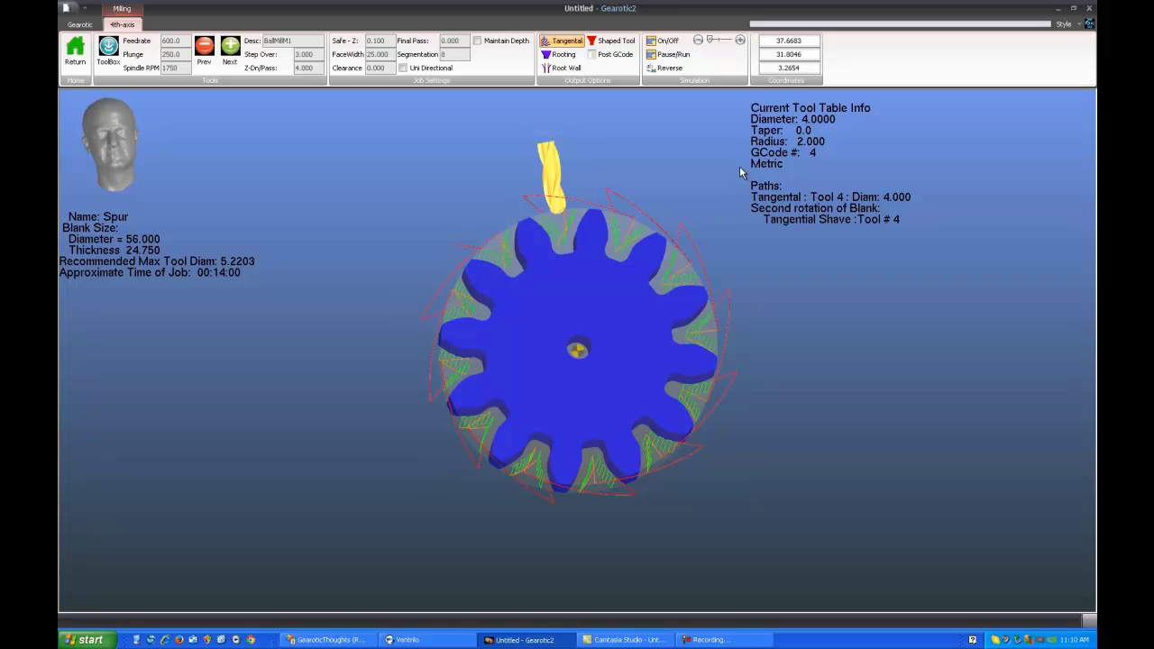
# Simulate the tangential cutting at a higher speed, inspect it from several angles, and return to the project view.
pyautogui.click(666, 43)
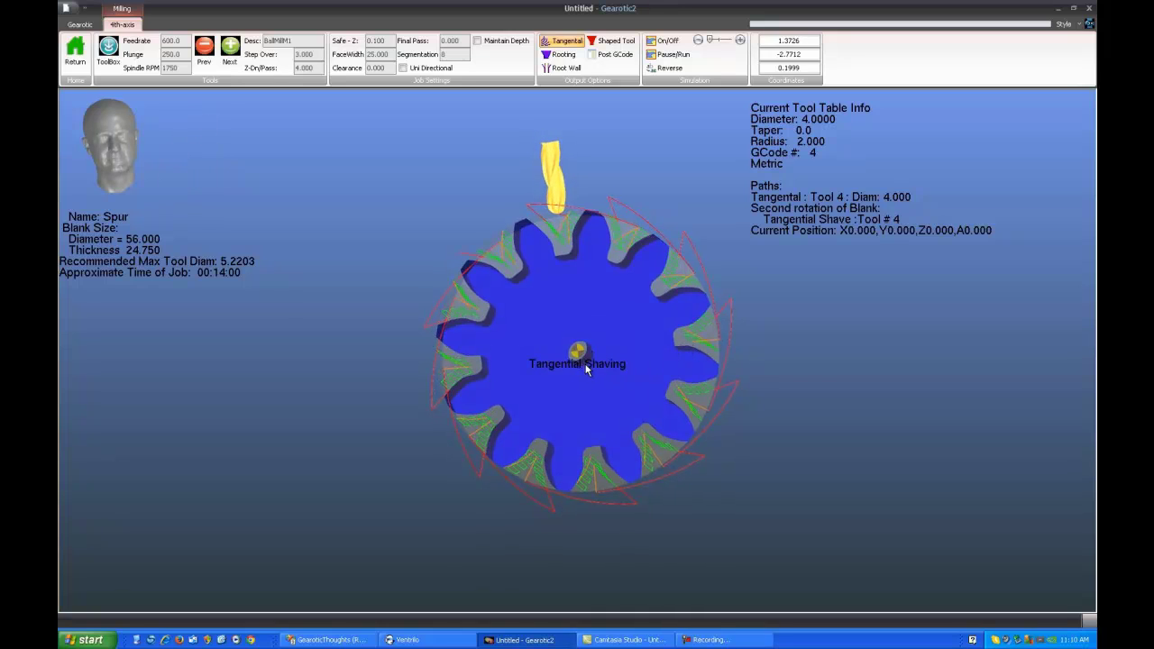
pyautogui.moveTo(710, 41); pyautogui.dragTo(733, 44)
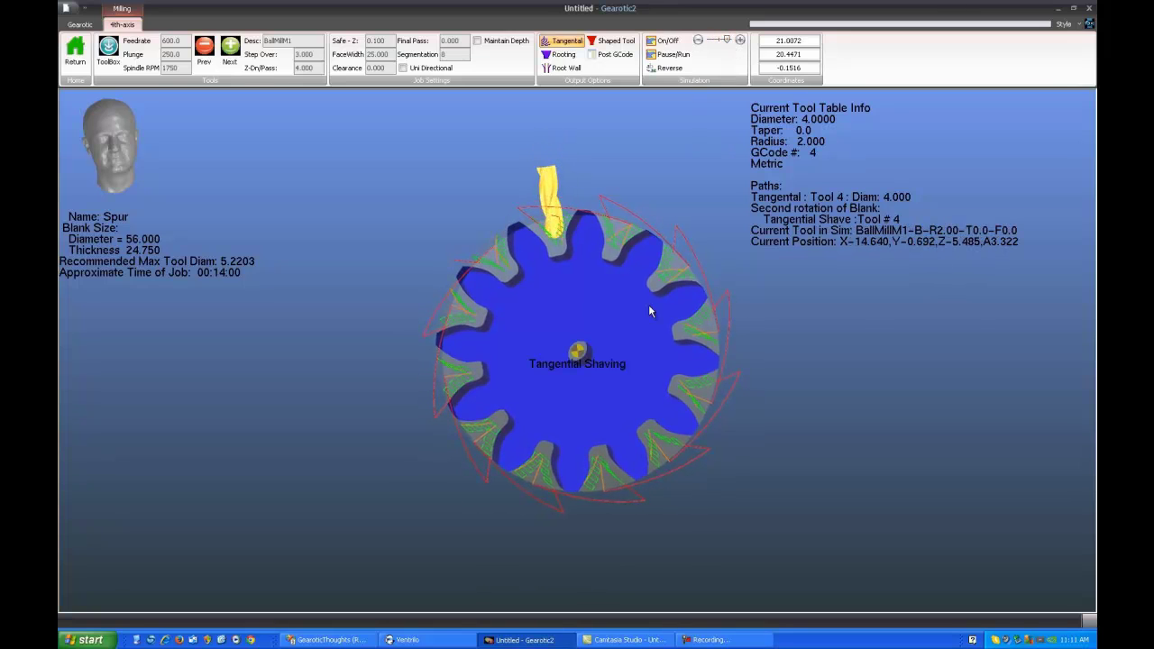
pyautogui.moveTo(555, 376); pyautogui.dragTo(577, 387)
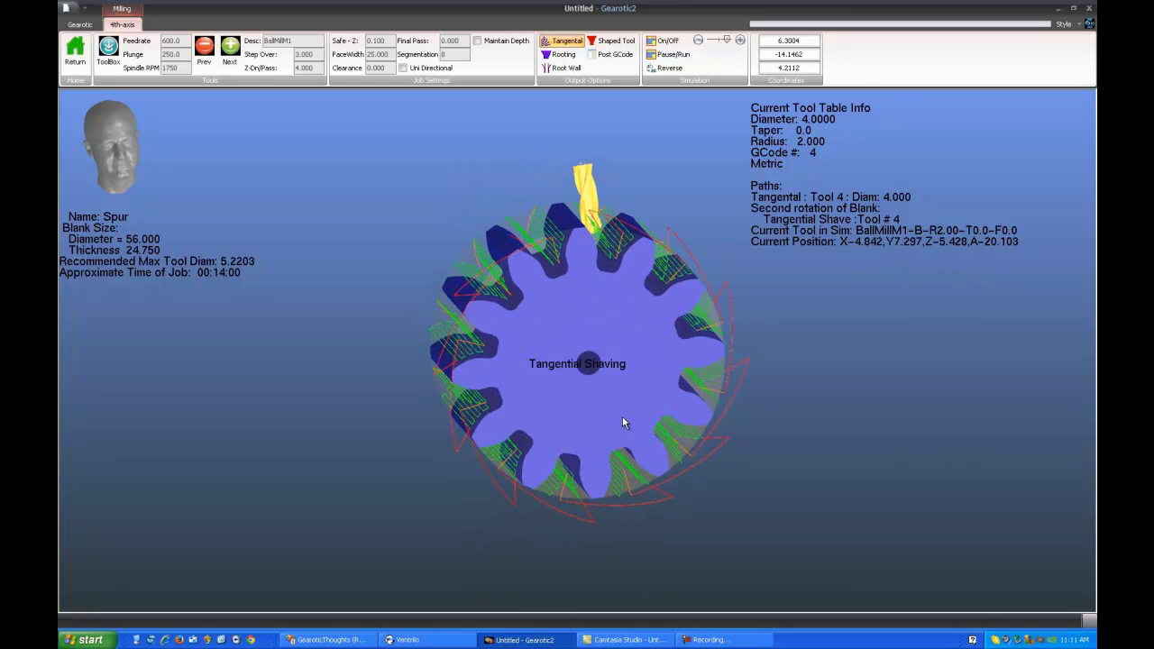
pyautogui.moveTo(621, 414); pyautogui.dragTo(564, 393)
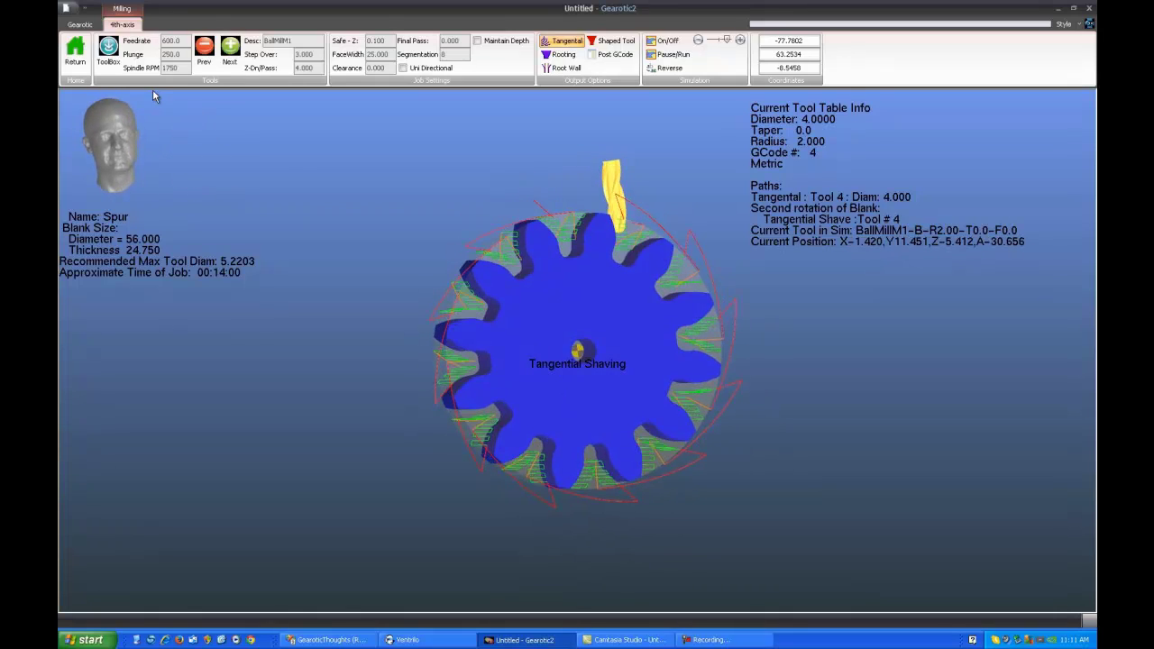
pyautogui.click(75, 49)
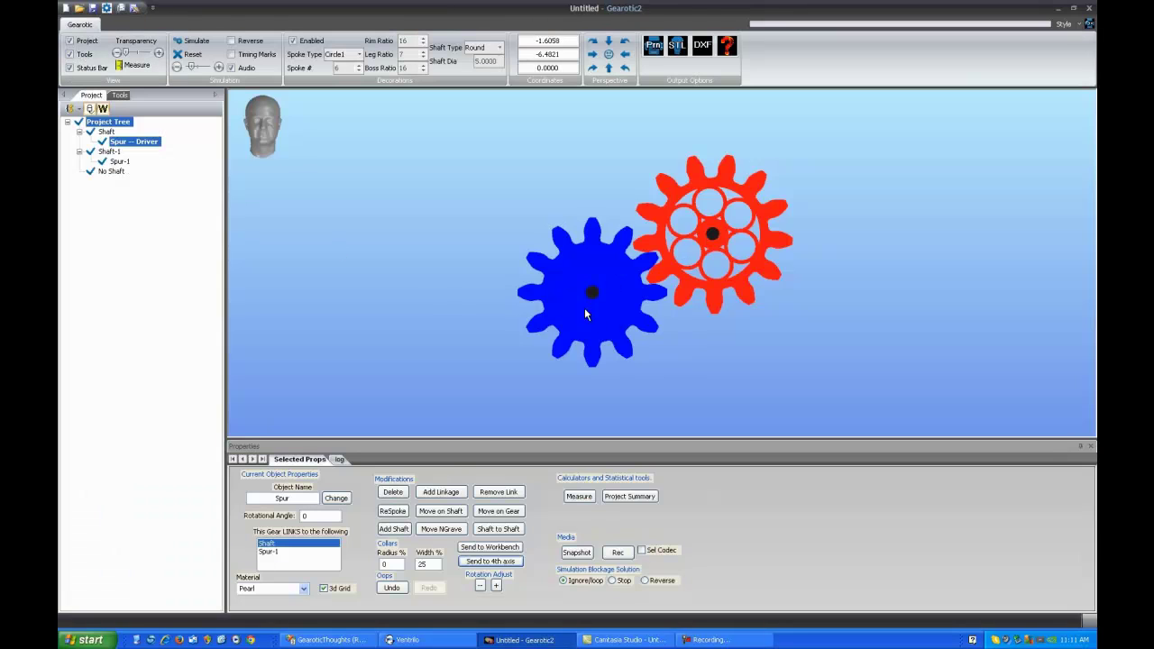
# Open the Circular Gear Module and examine how the wheel and pinion teeth mesh, up close and as a whole.
pyautogui.click(119, 95)
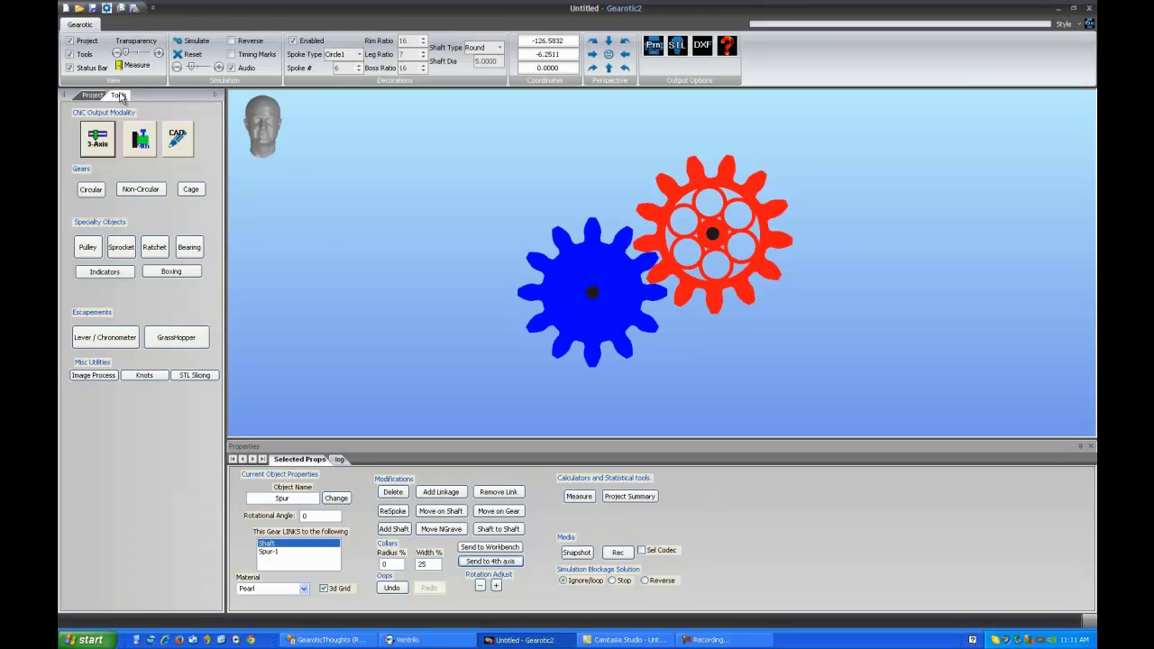
pyautogui.click(100, 193)
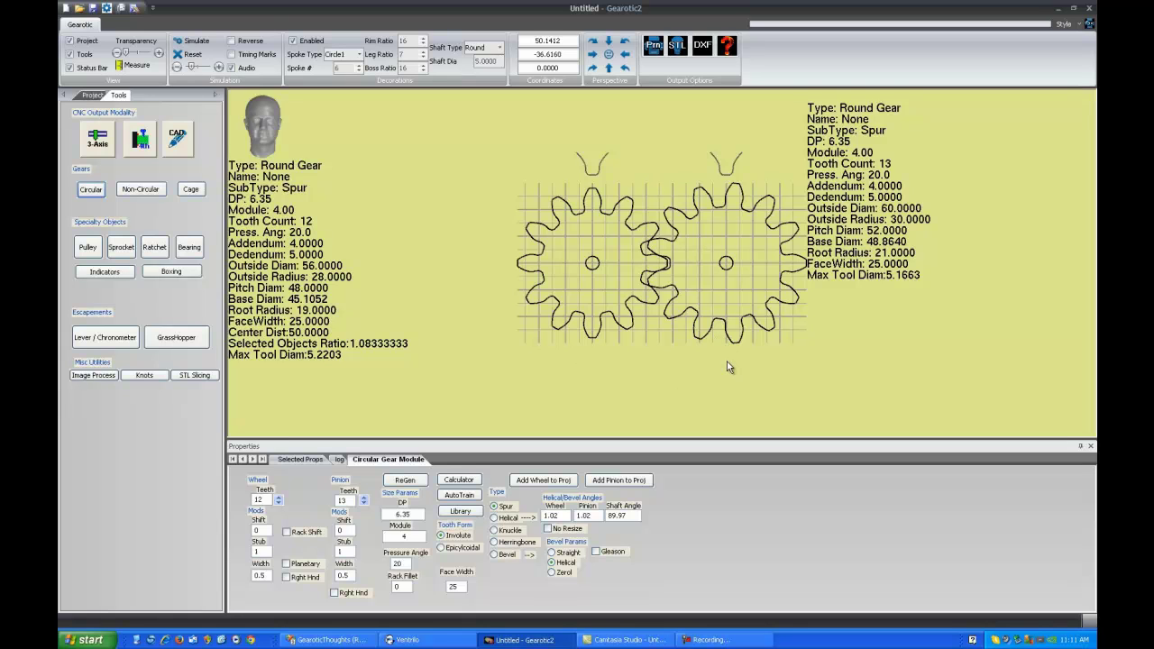
pyautogui.scroll(3, 663, 285)
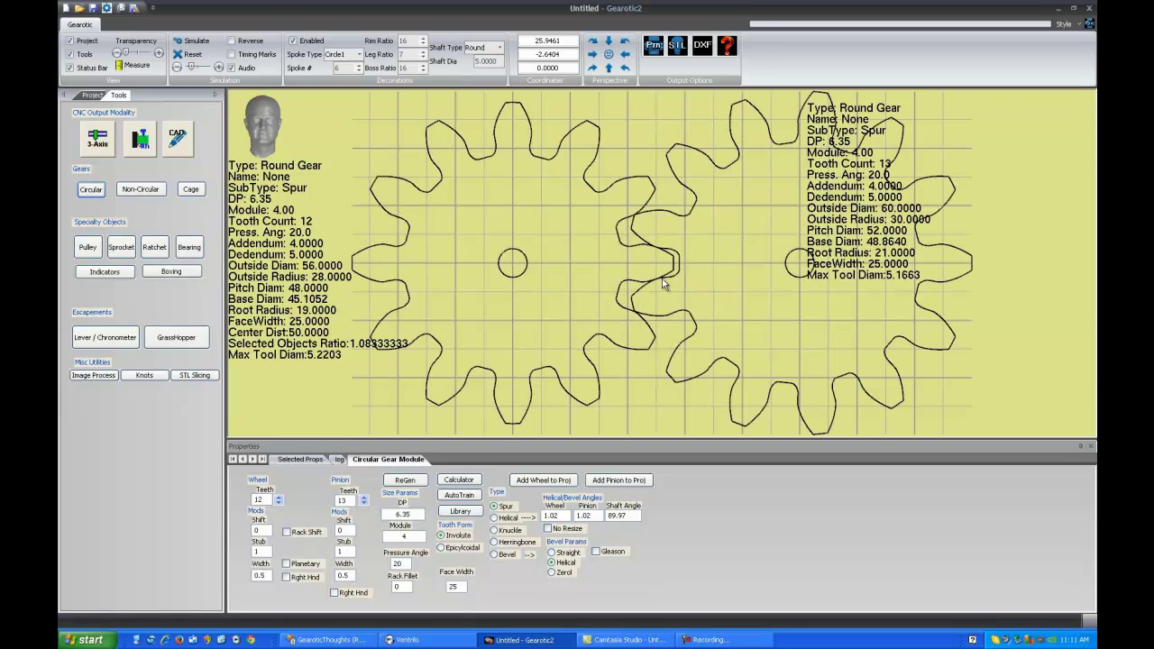
pyautogui.scroll(2, 661, 286)
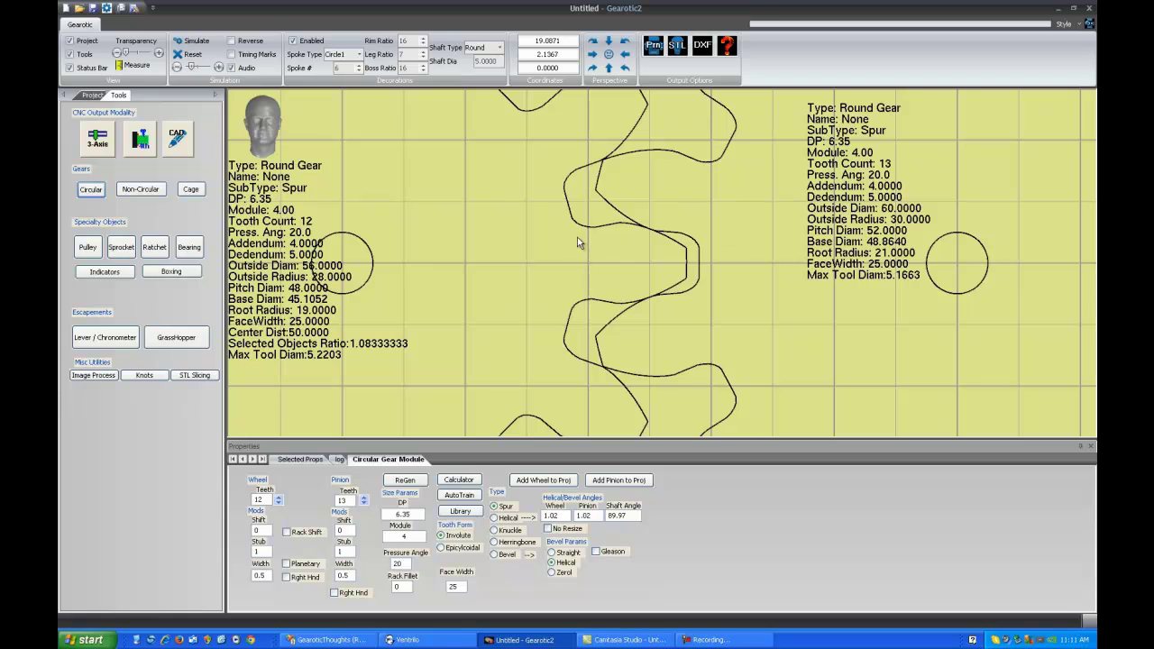
pyautogui.scroll(-3, 576, 284)
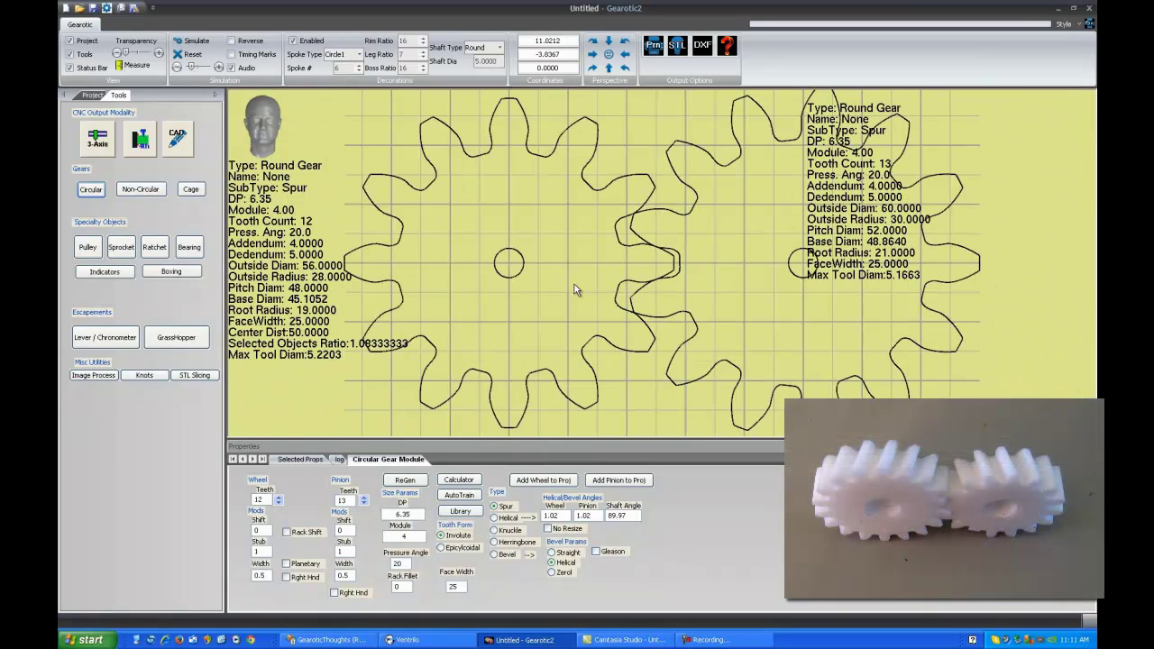
pyautogui.scroll(-2, 623, 221)
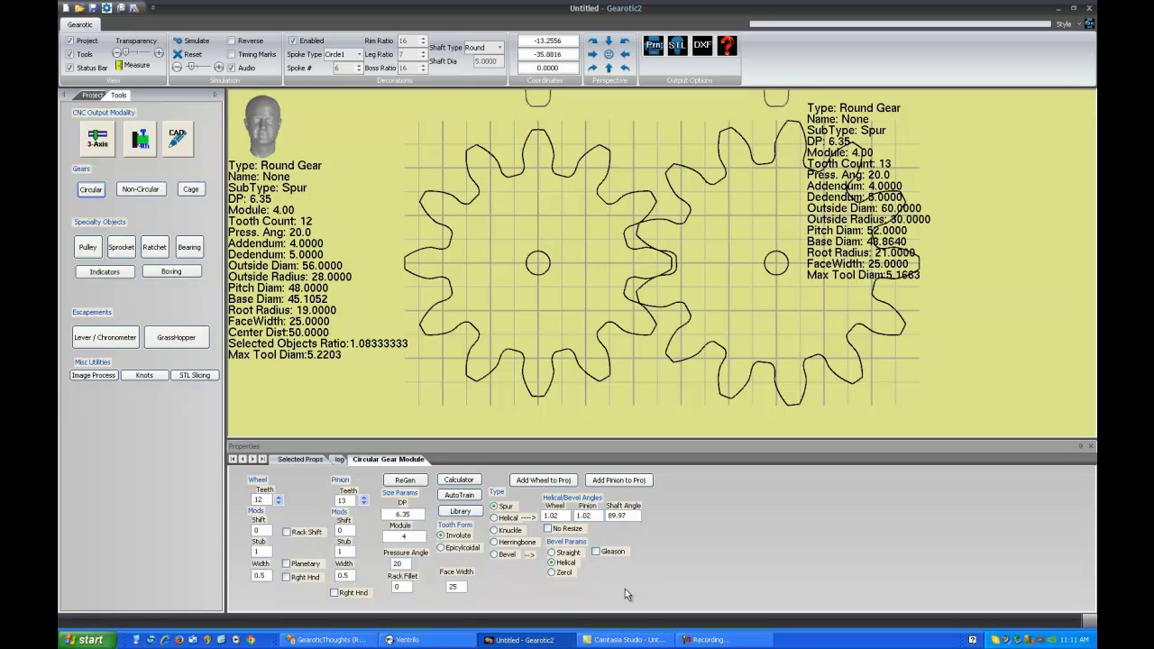
pyautogui.scroll(-1, 706, 515)
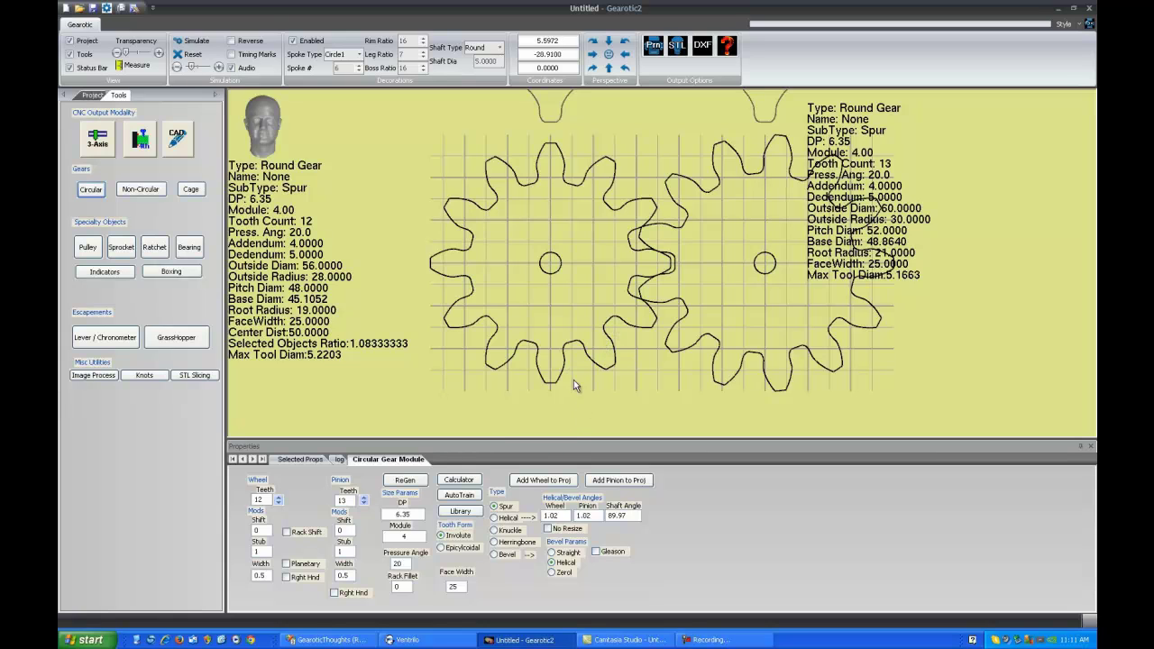
pyautogui.scroll(-3, 578, 304)
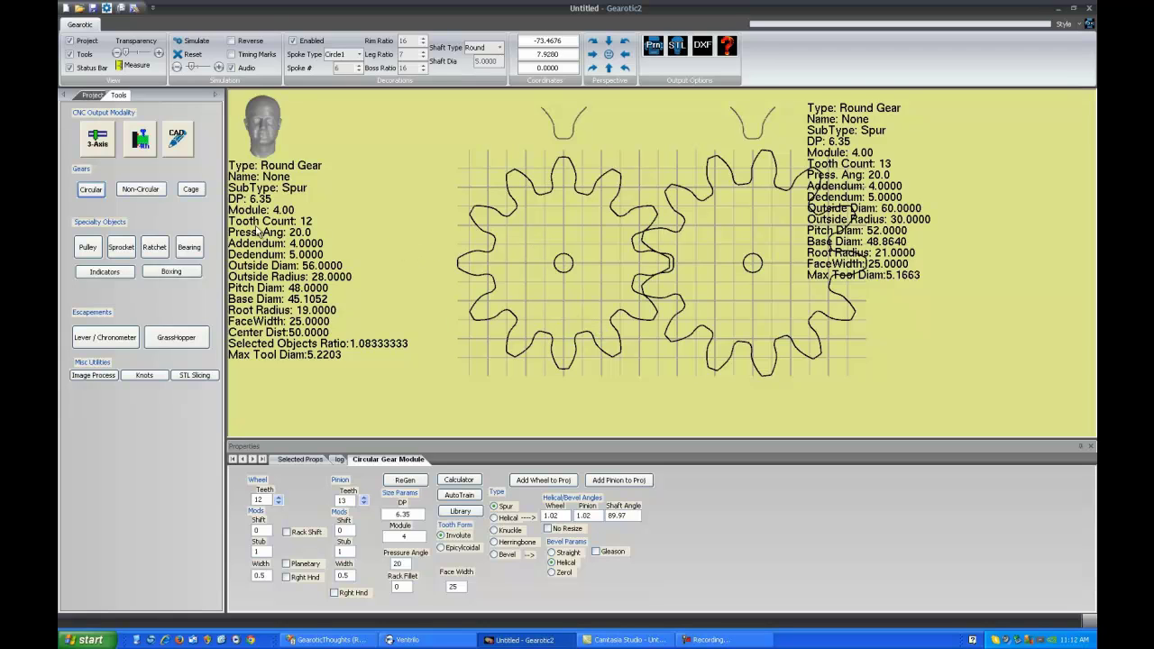
# In the Non-Circular Gears module, set the wheel order to 2 and generate teeth on both the wheel and the pinion.
pyautogui.click(147, 191)
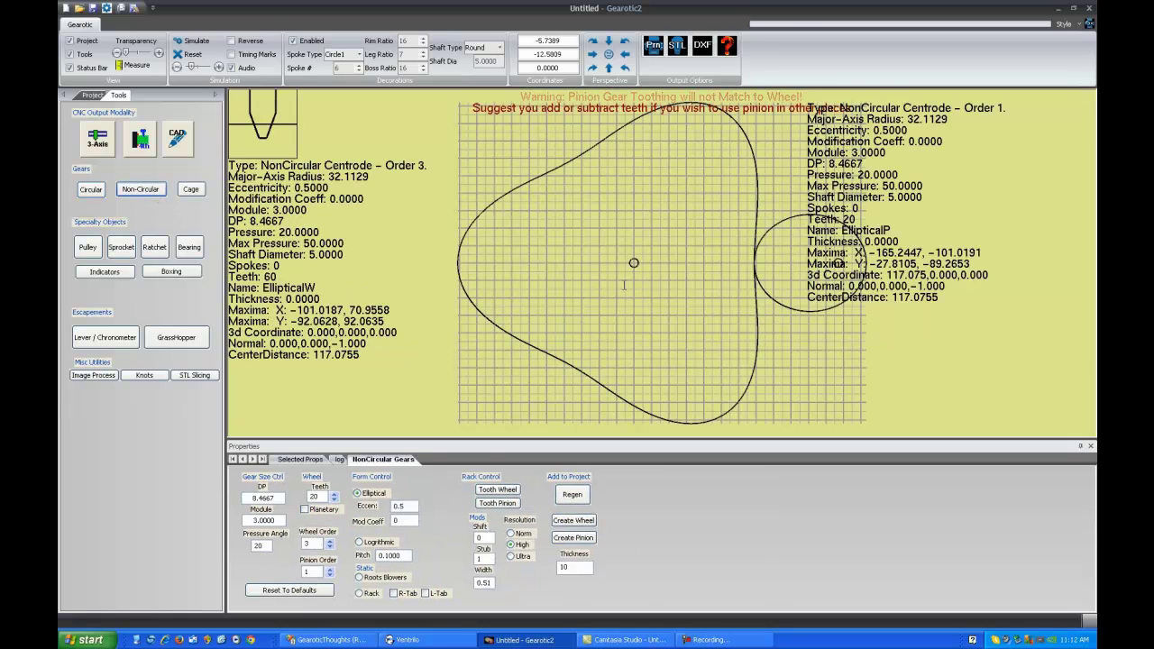
pyautogui.click(329, 547)
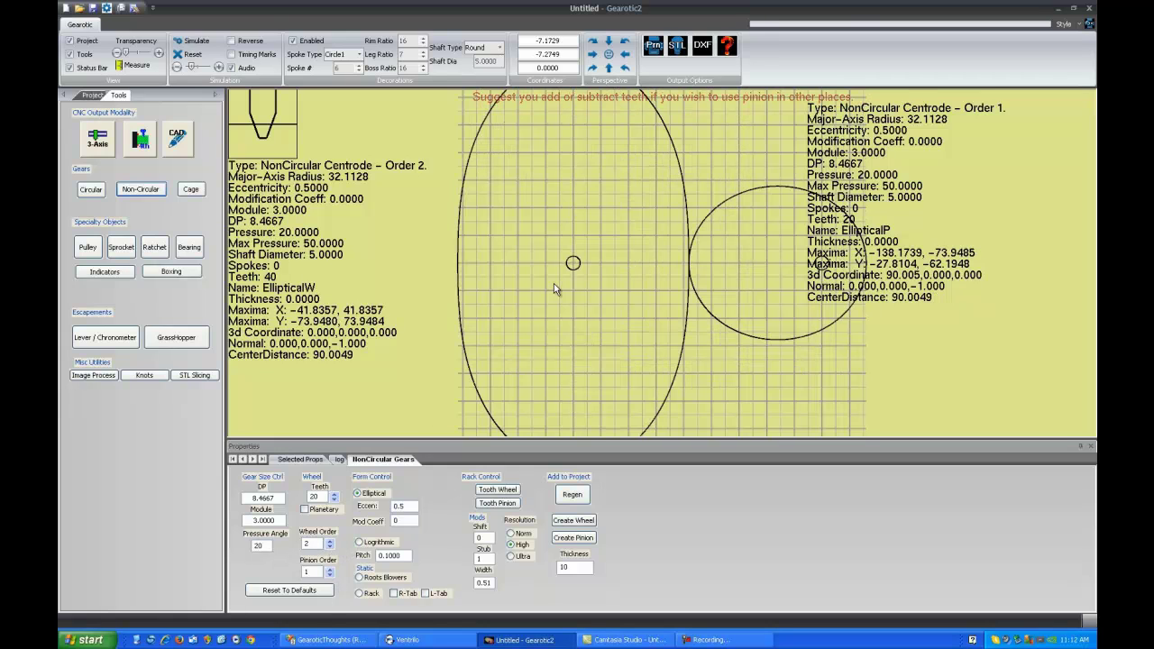
pyautogui.scroll(-2, 559, 287)
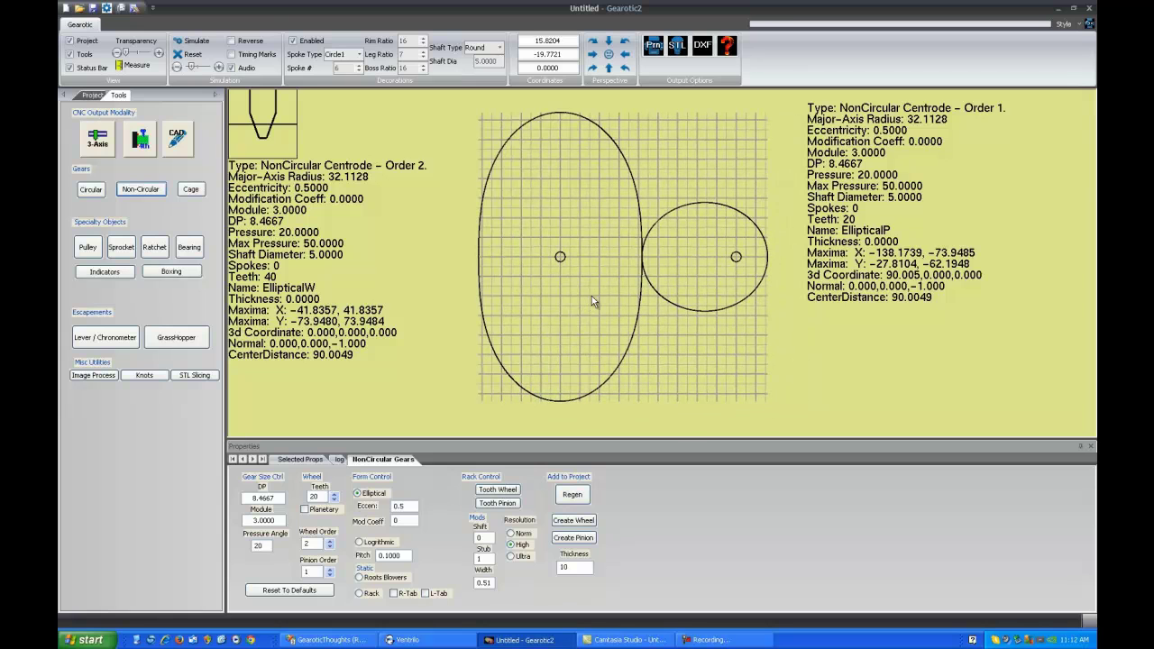
pyautogui.scroll(-1, 592, 301)
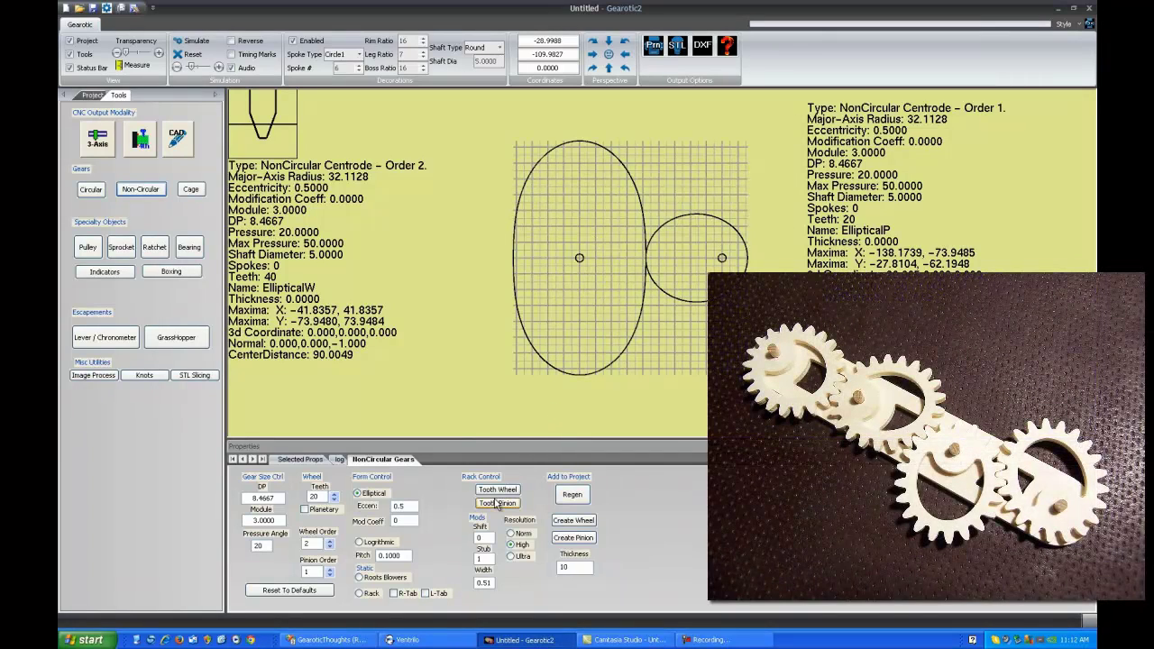
pyautogui.click(498, 490)
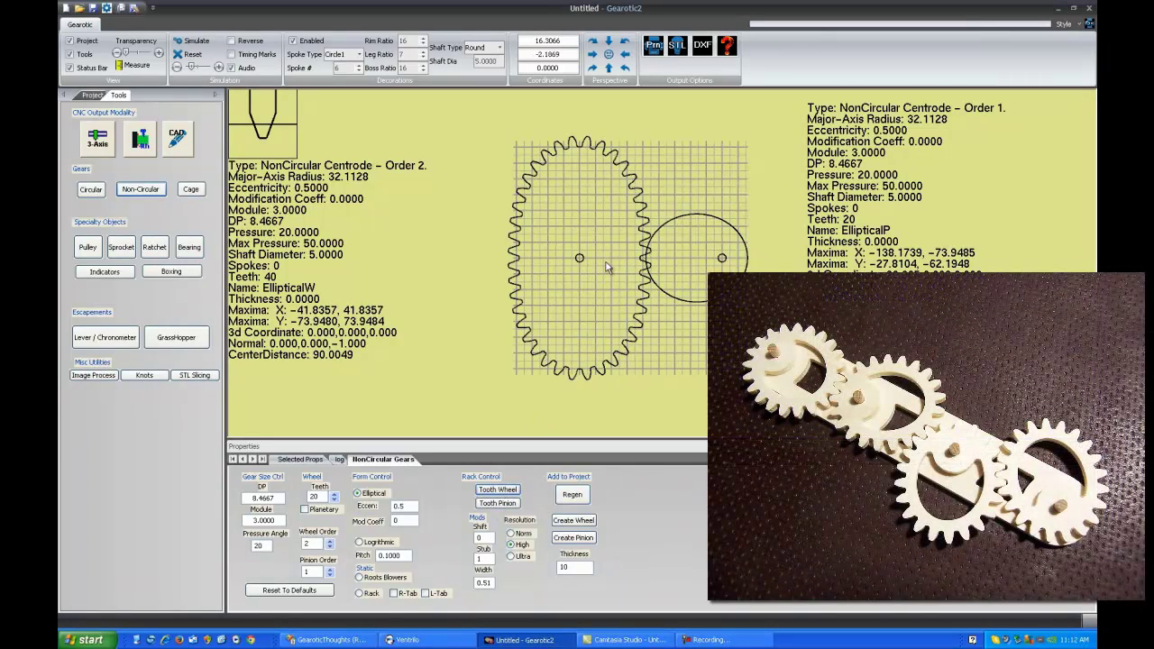
pyautogui.click(499, 503)
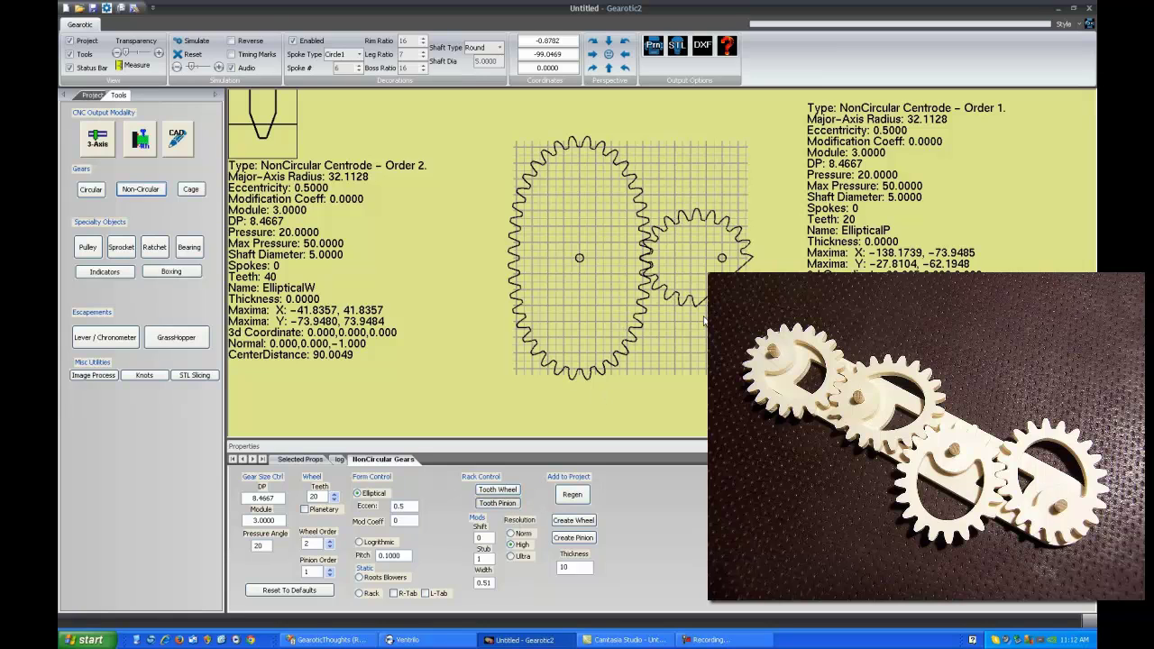
# Examine how the order 2 wheel and the pinion teeth mesh, from the whole pair down to a single tooth profile.
pyautogui.scroll(1, 668, 306)
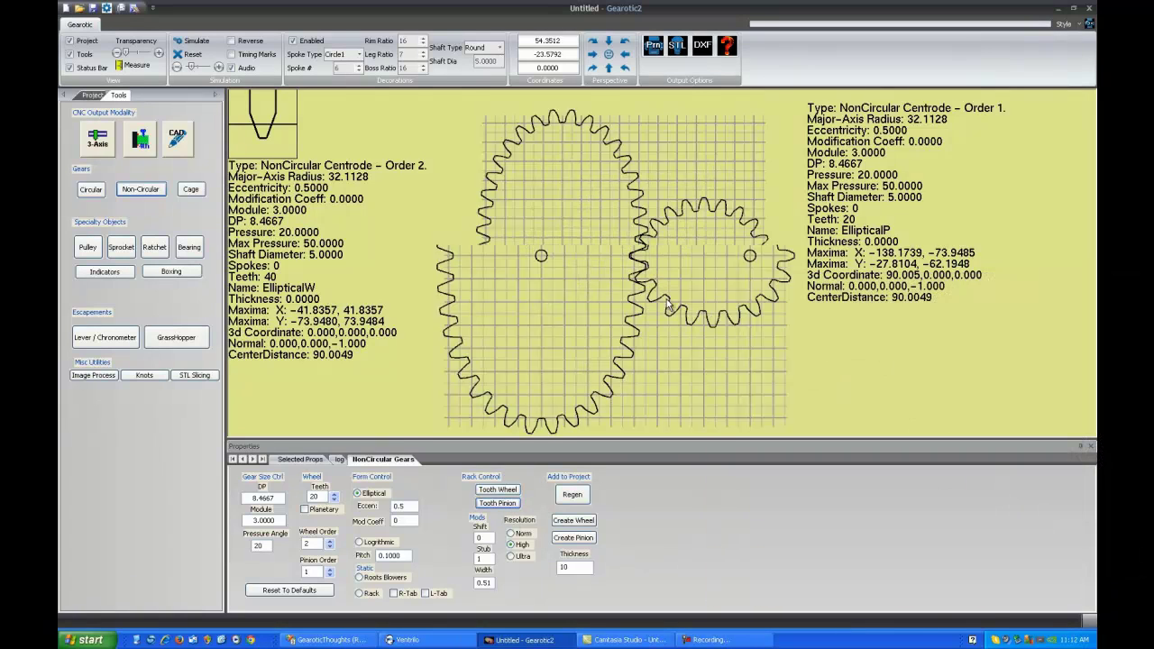
pyautogui.scroll(2, 664, 286)
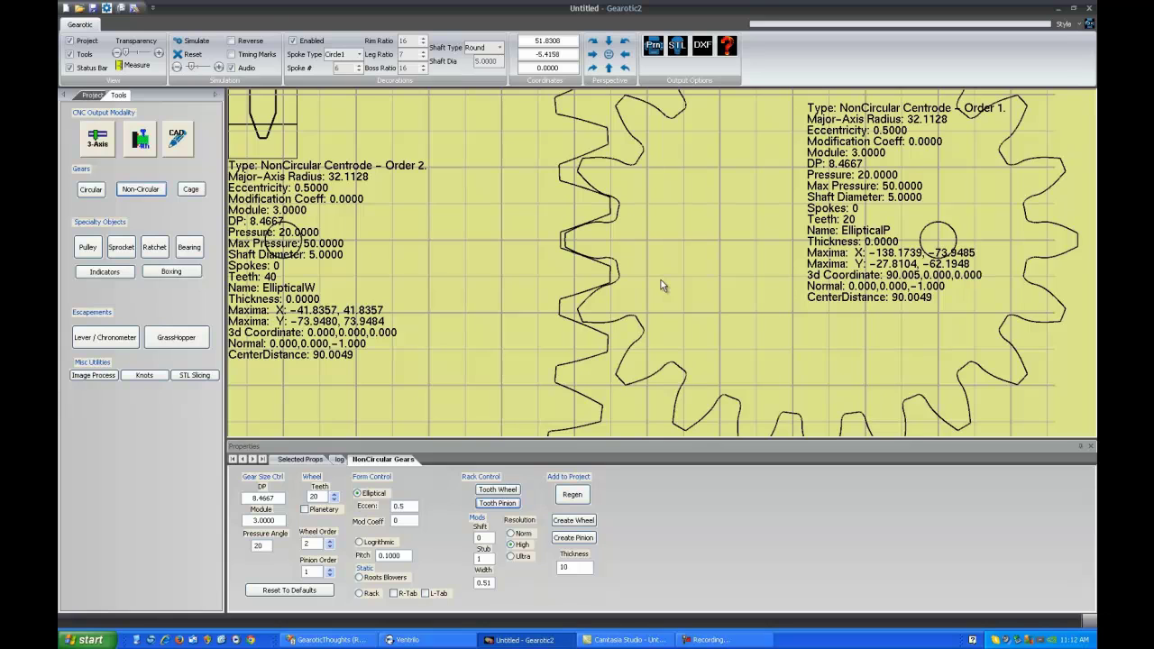
pyautogui.scroll(1, 661, 286)
pyautogui.scroll(1, 495, 227)
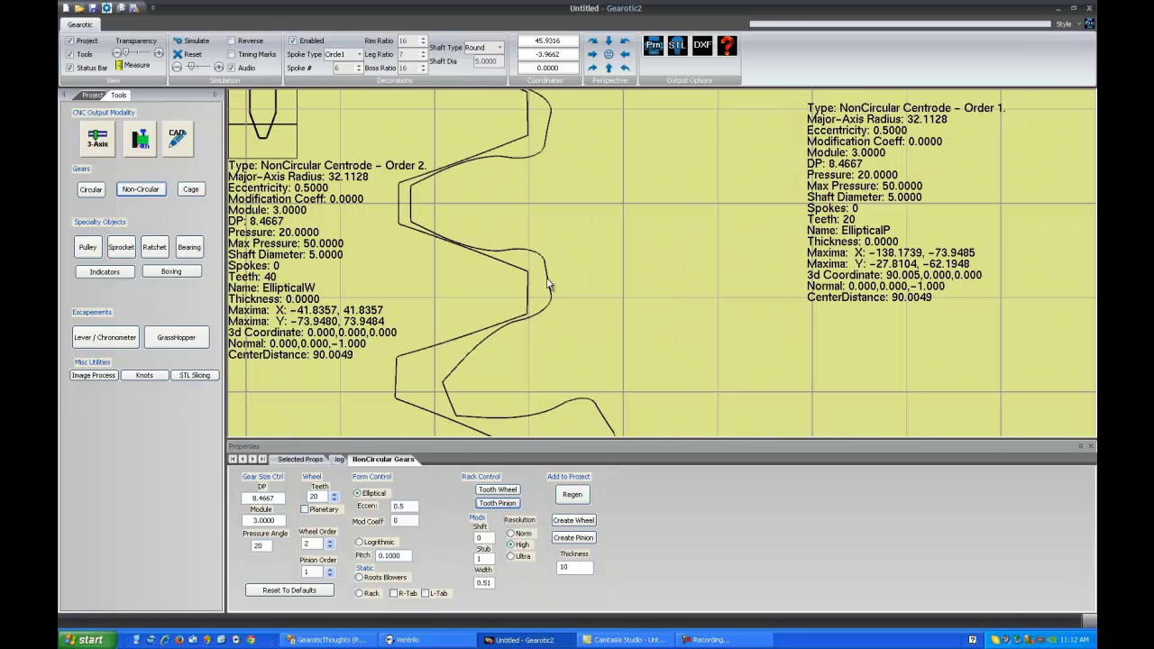
pyautogui.scroll(-4, 548, 285)
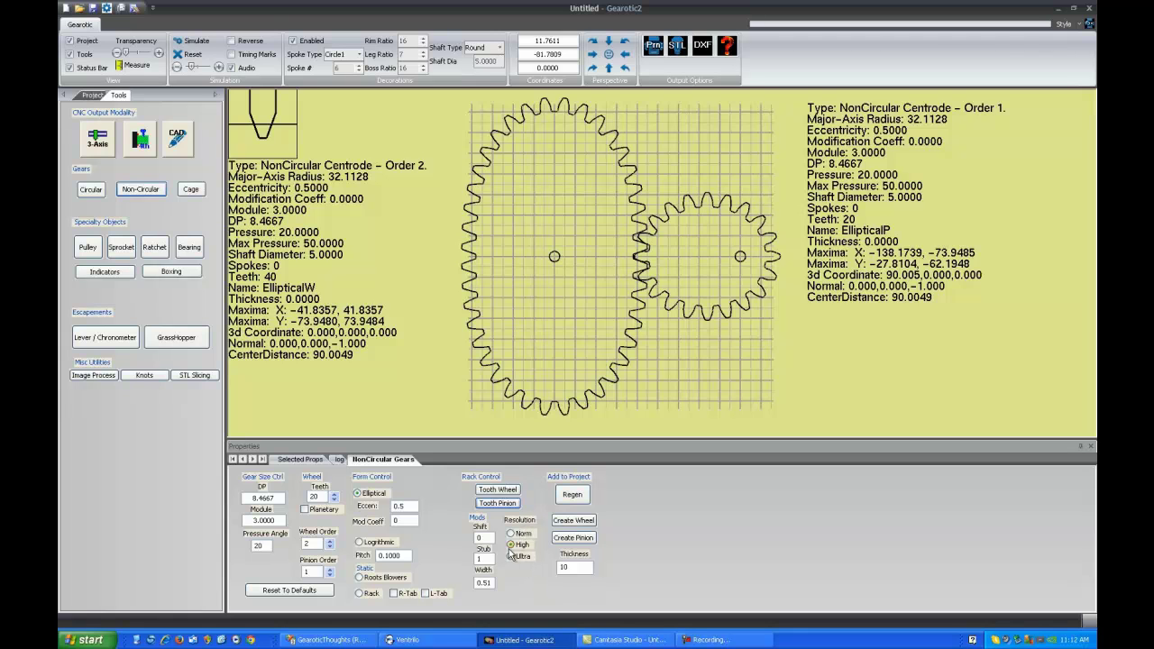
pyautogui.scroll(8, 639, 280)
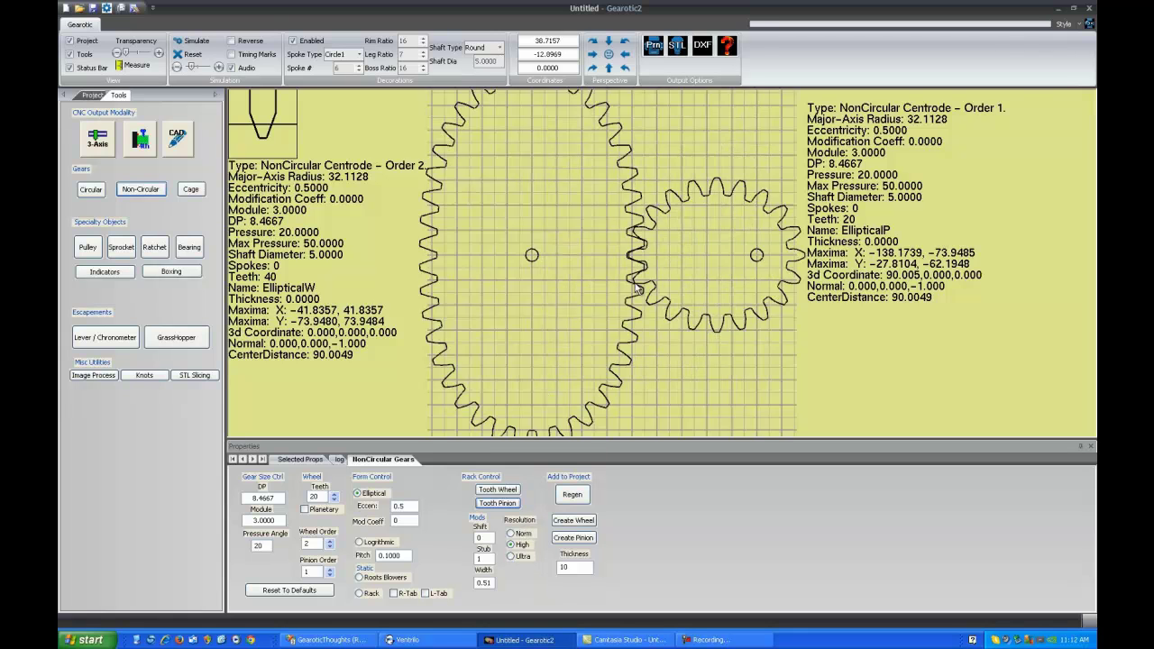
pyautogui.scroll(6, 533, 338)
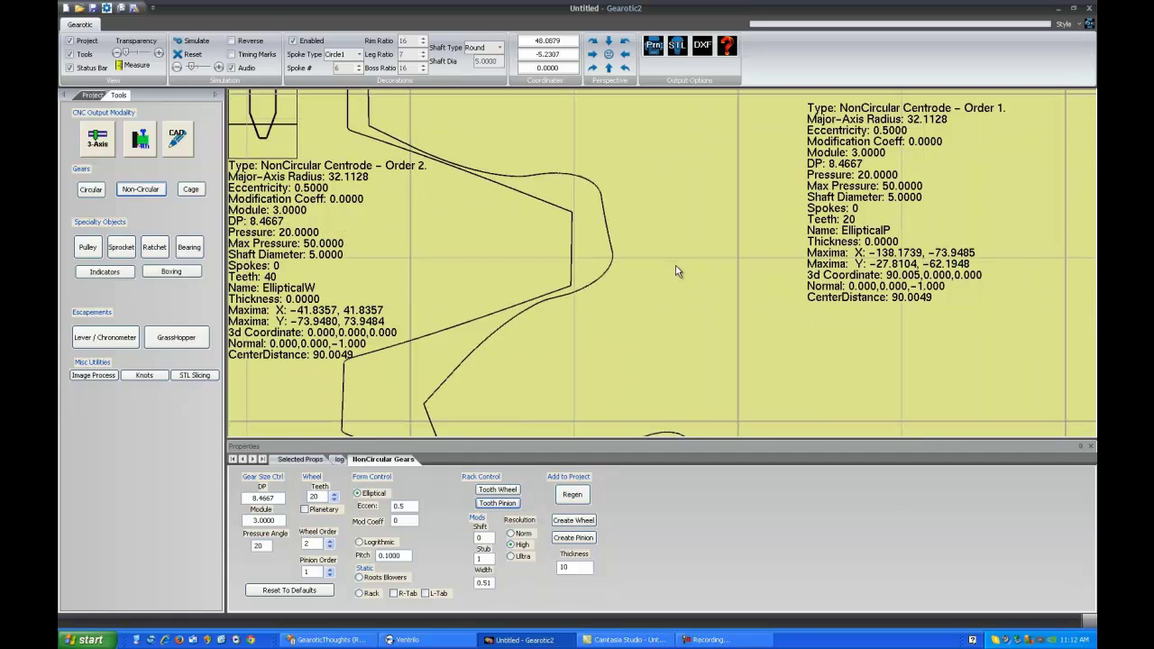
pyautogui.scroll(2, 703, 273)
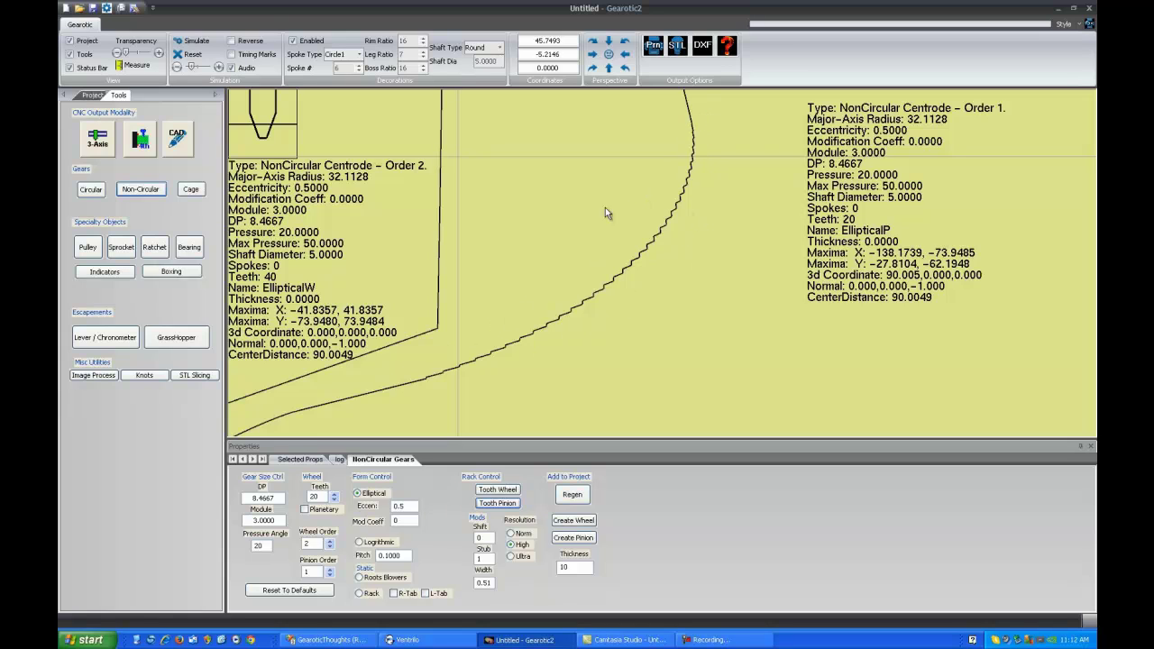
pyautogui.scroll(10, 554, 246)
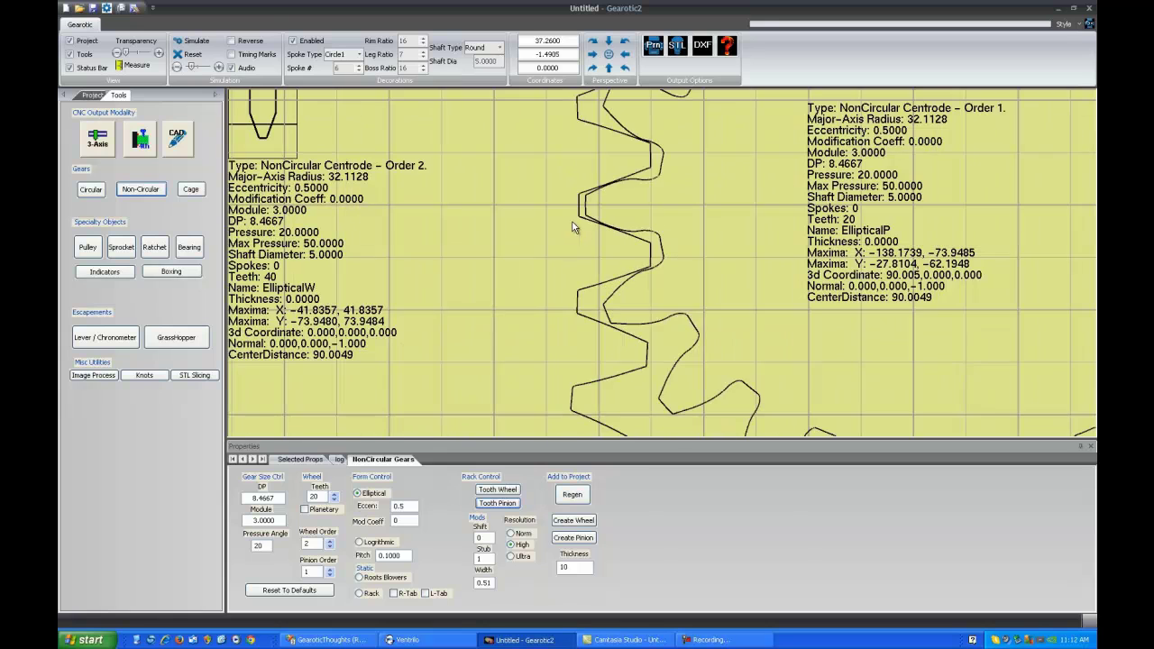
pyautogui.scroll(-5, 668, 269)
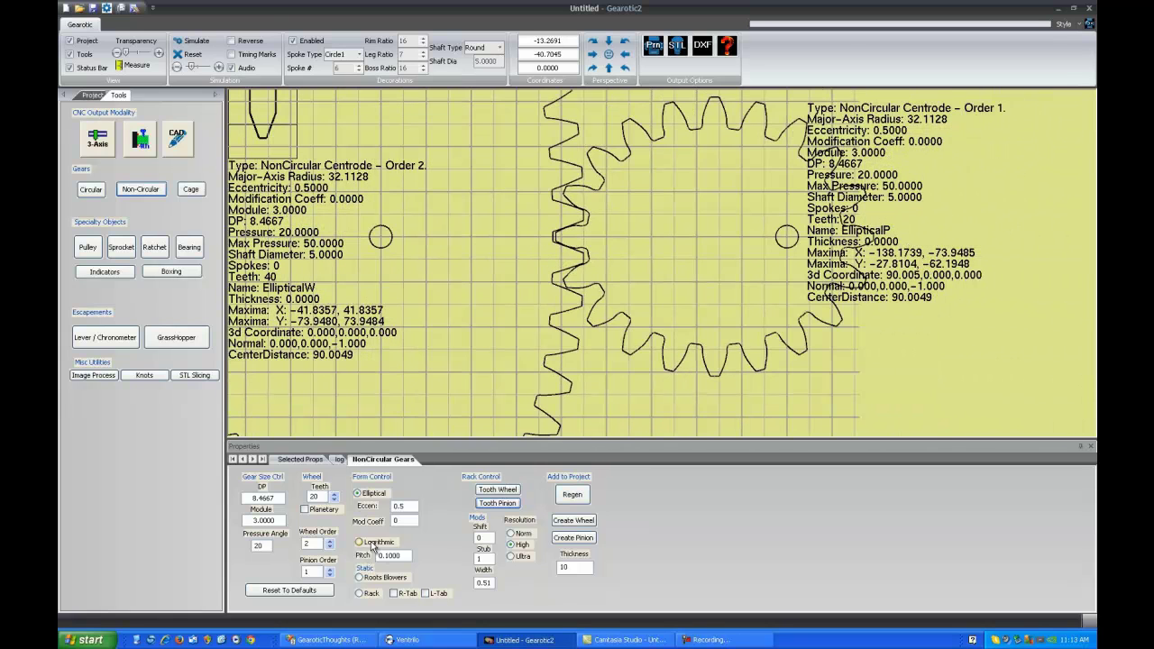
# Switch the non-circular form to Rack and view its full length, and switch it to Roots Blowers.
pyautogui.click(359, 593)
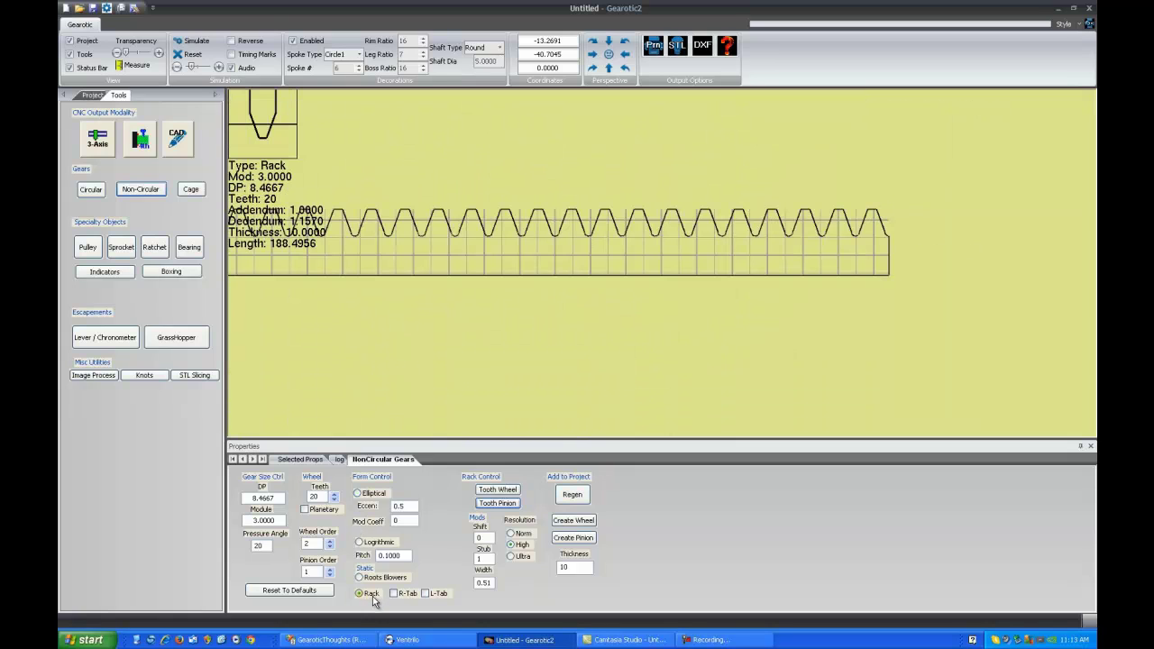
pyautogui.moveTo(478, 283); pyautogui.dragTo(587, 282, button='right')
pyautogui.scroll(-2, 586, 282)
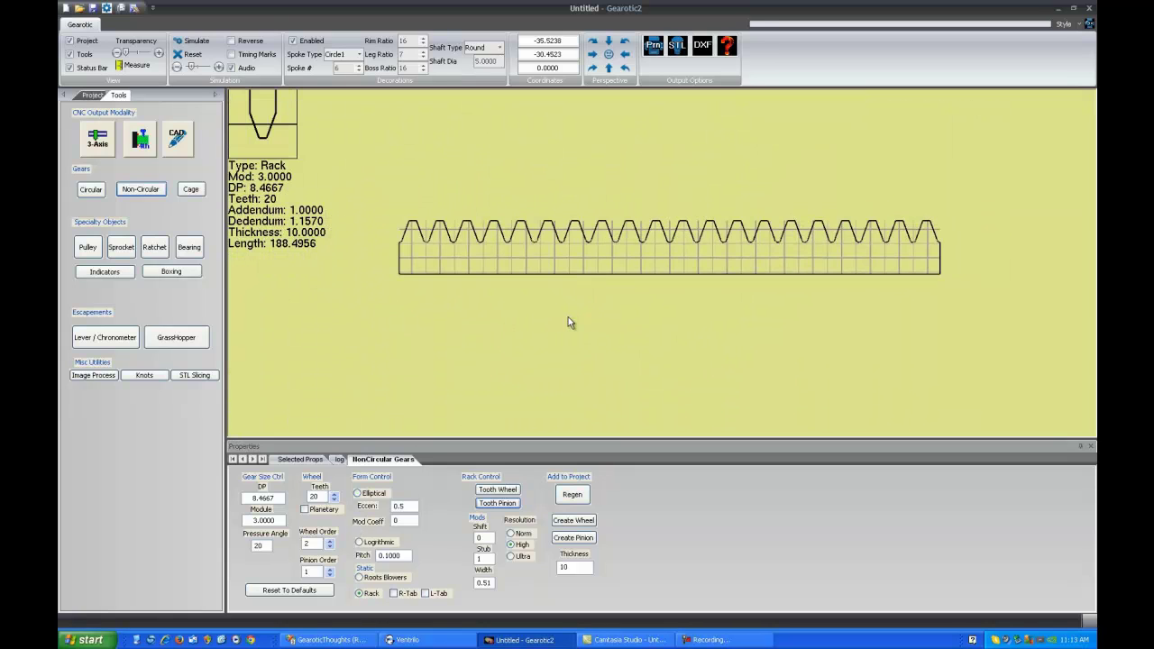
pyautogui.scroll(3, 576, 313)
pyautogui.scroll(1, 577, 313)
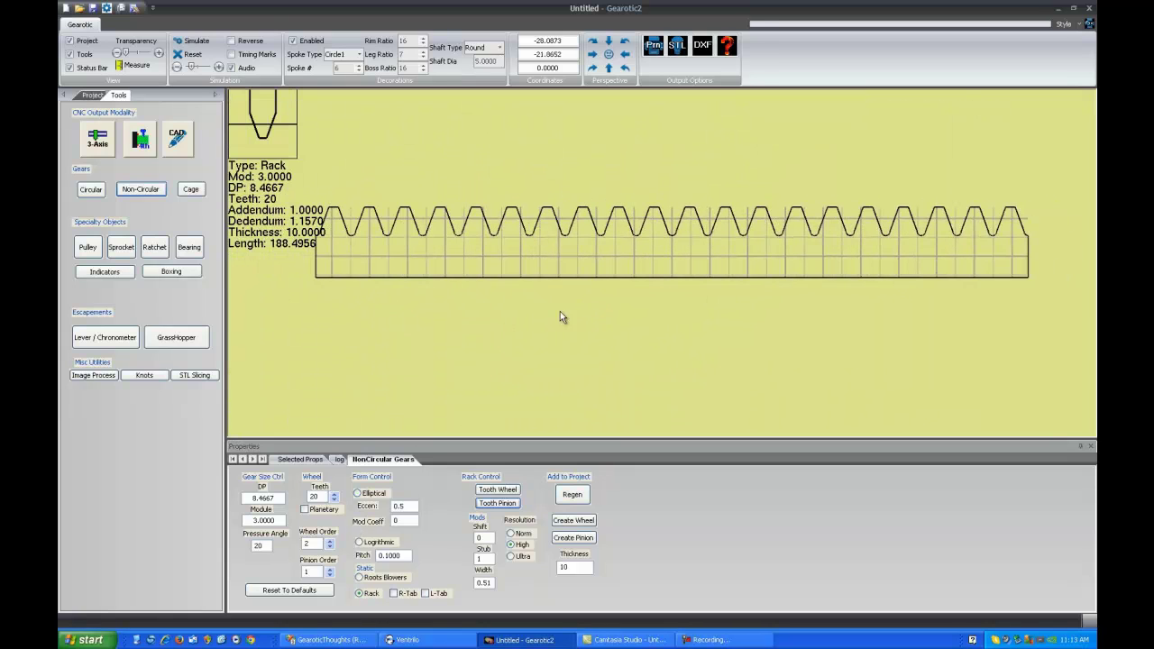
pyautogui.click(371, 578)
pyautogui.scroll(-5, 604, 263)
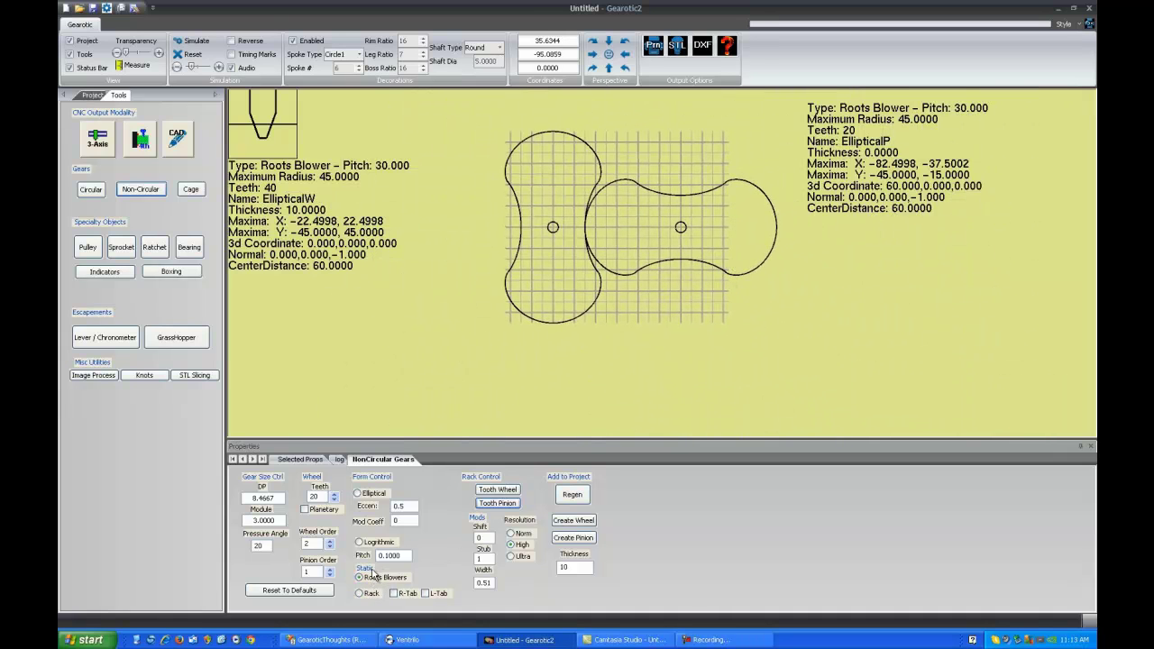
# Switch the form to Logarithmic and generate teeth on both the wheel and the pinion.
pyautogui.click(360, 542)
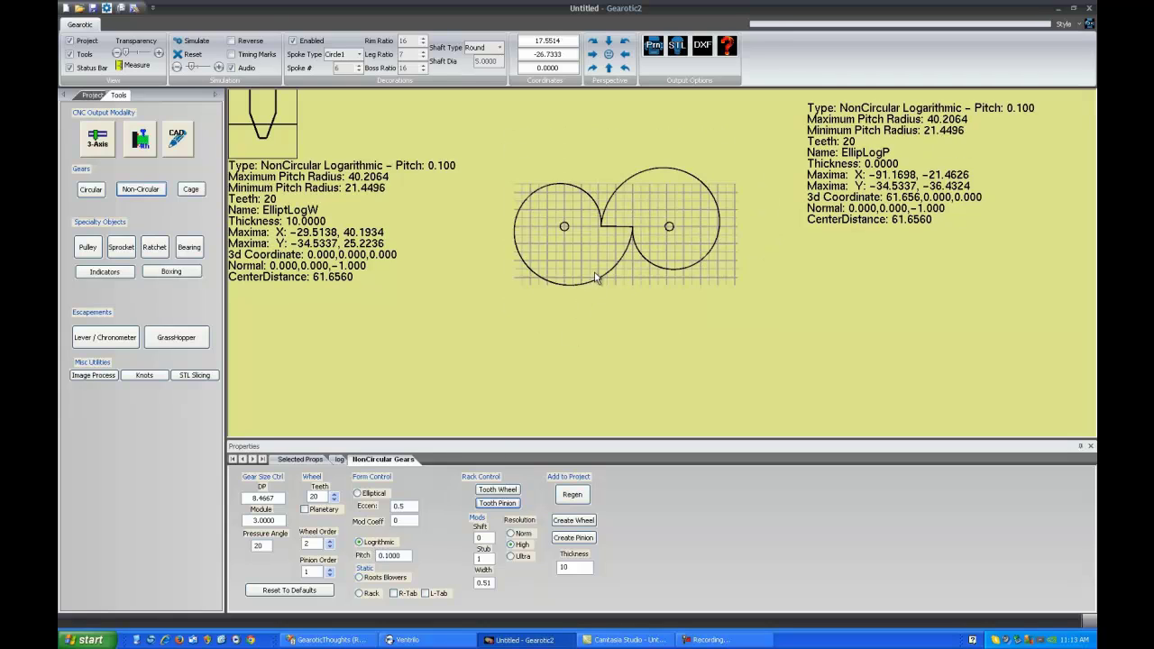
pyautogui.click(503, 503)
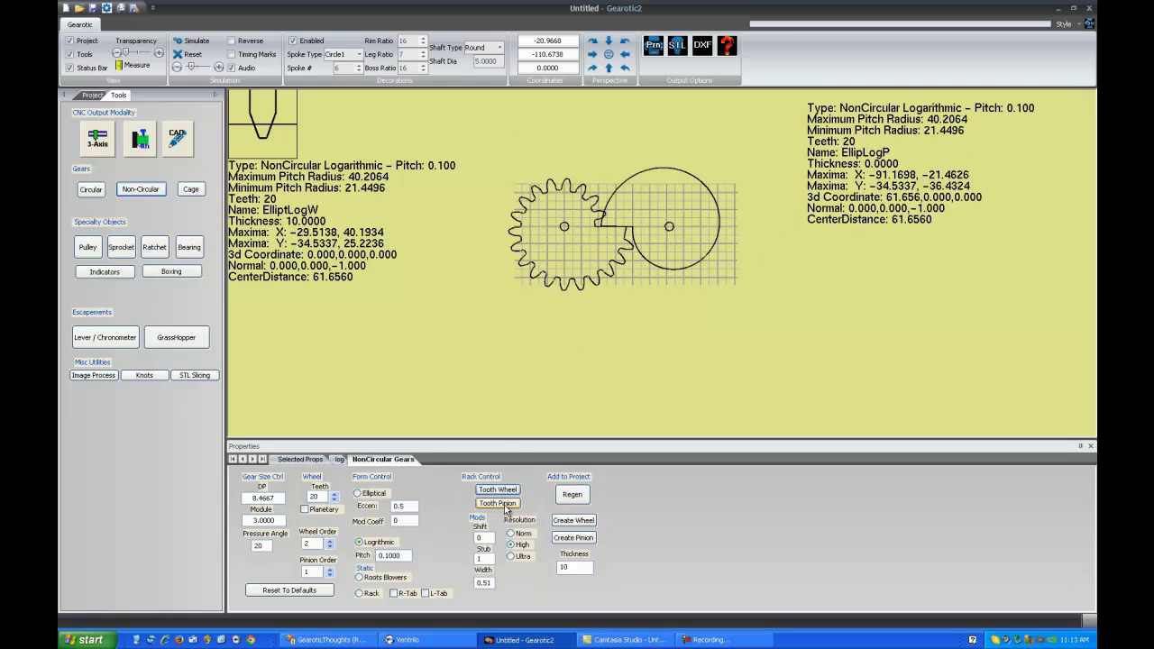
pyautogui.click(499, 490)
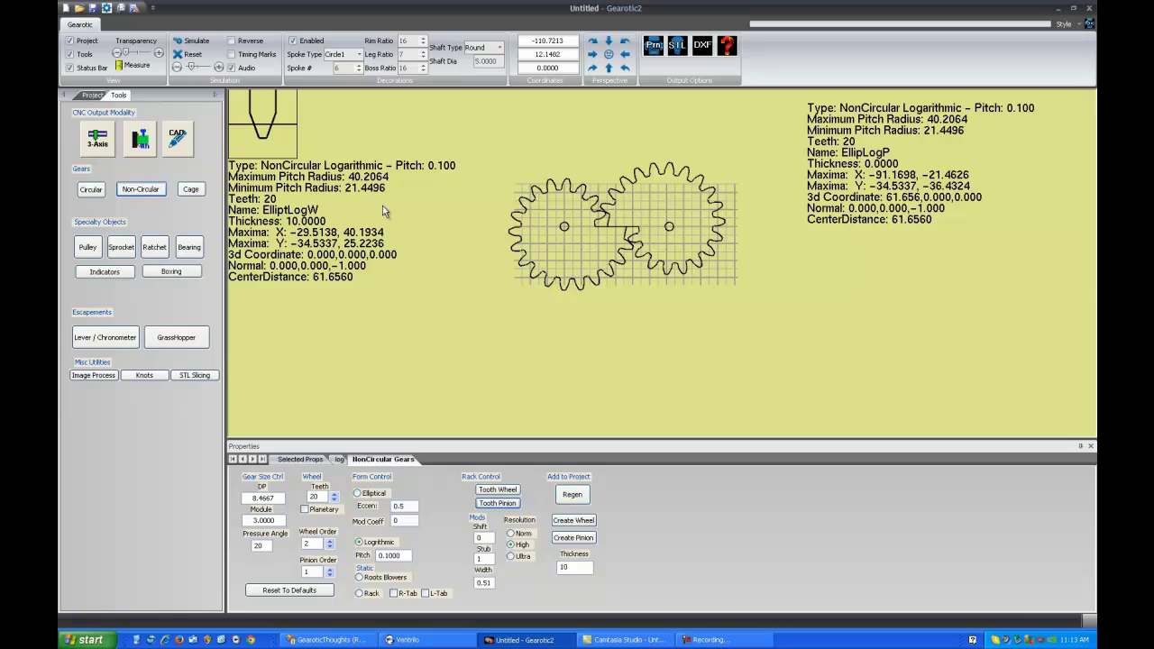
# Open the Cage gear module and view the cage and its mating spur from a slightly different angle.
pyautogui.click(191, 190)
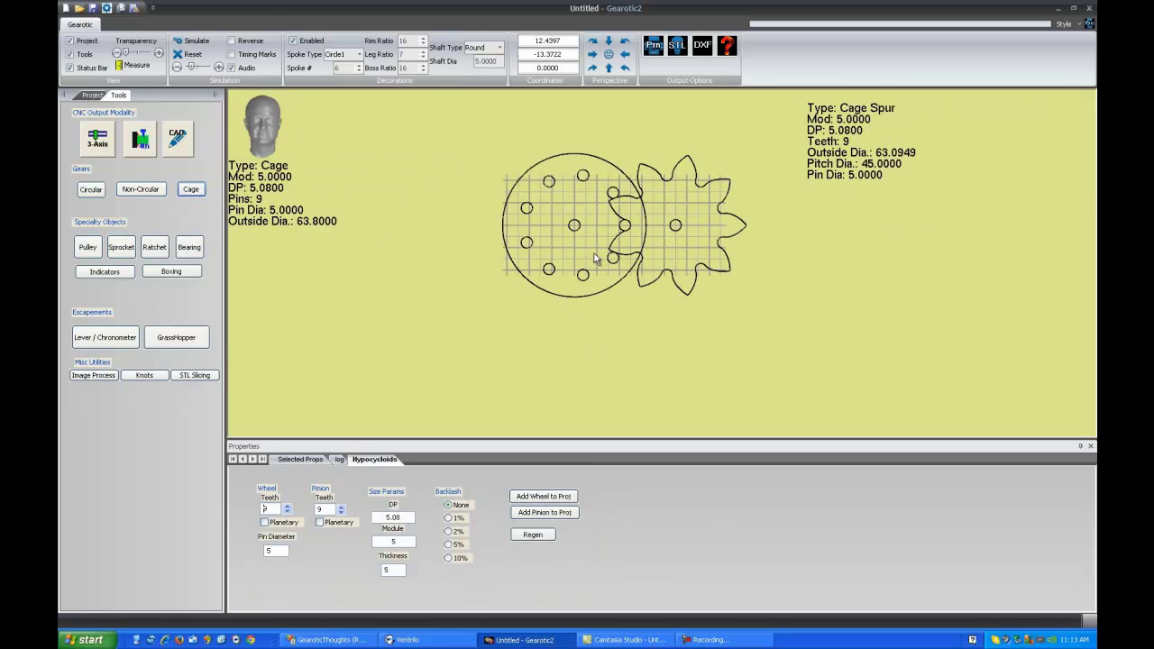
pyautogui.moveTo(595, 241); pyautogui.dragTo(584, 294)
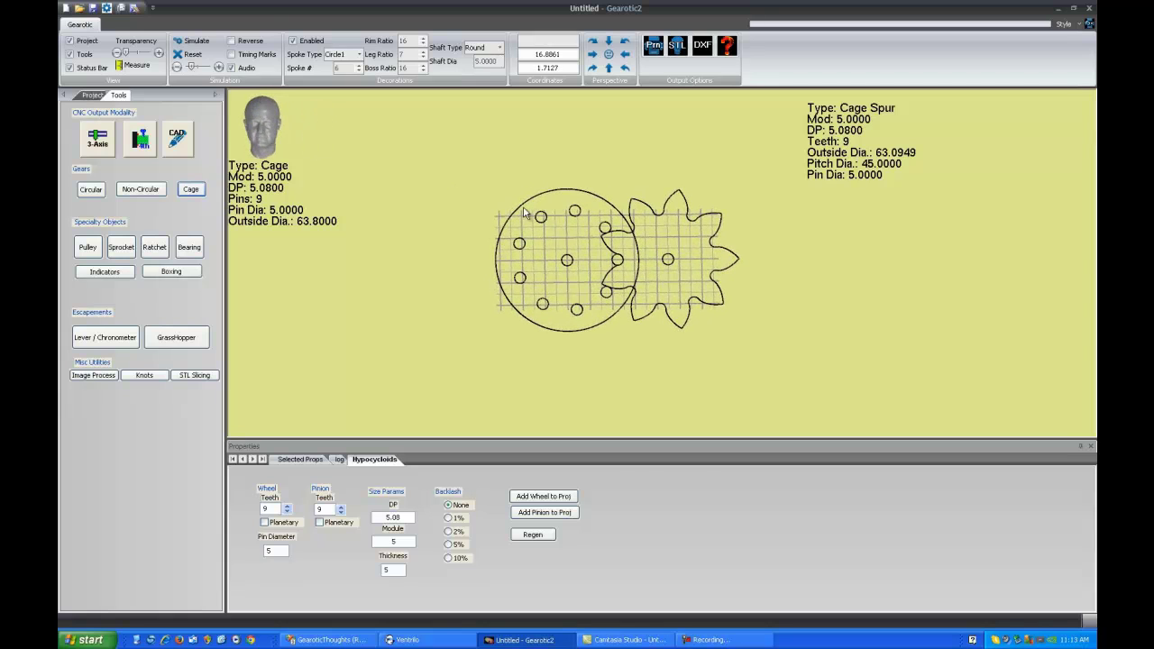
# Open the Pulley module, set the pulley type to GT2-2mm, and view the whole profile.
pyautogui.click(87, 249)
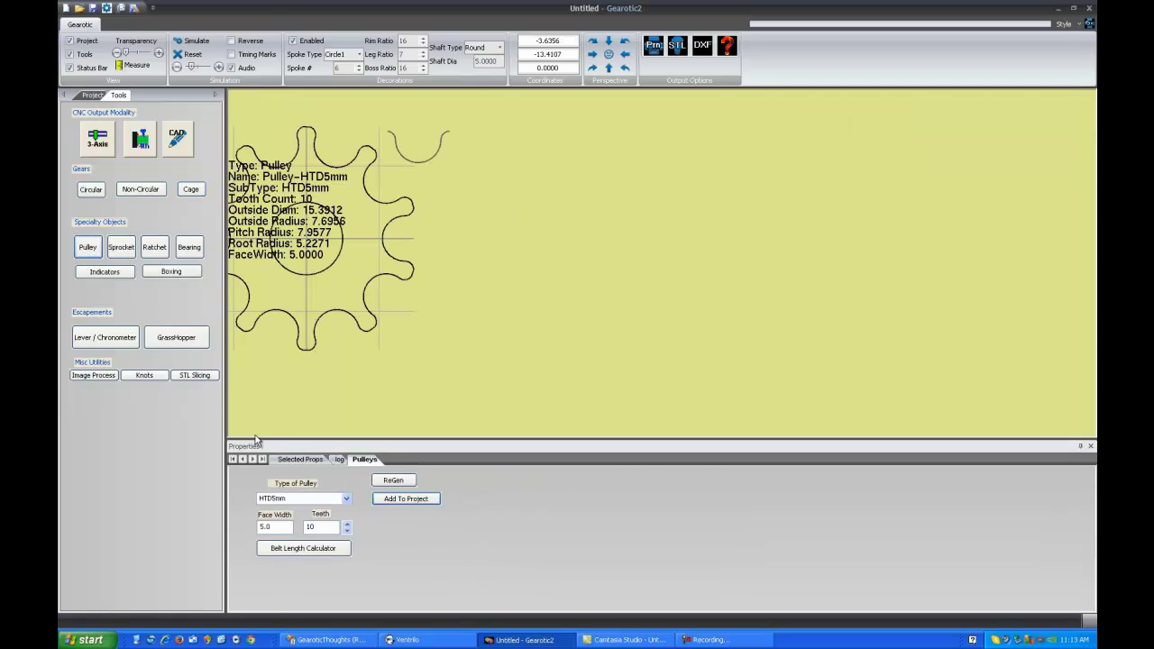
pyautogui.click(346, 499)
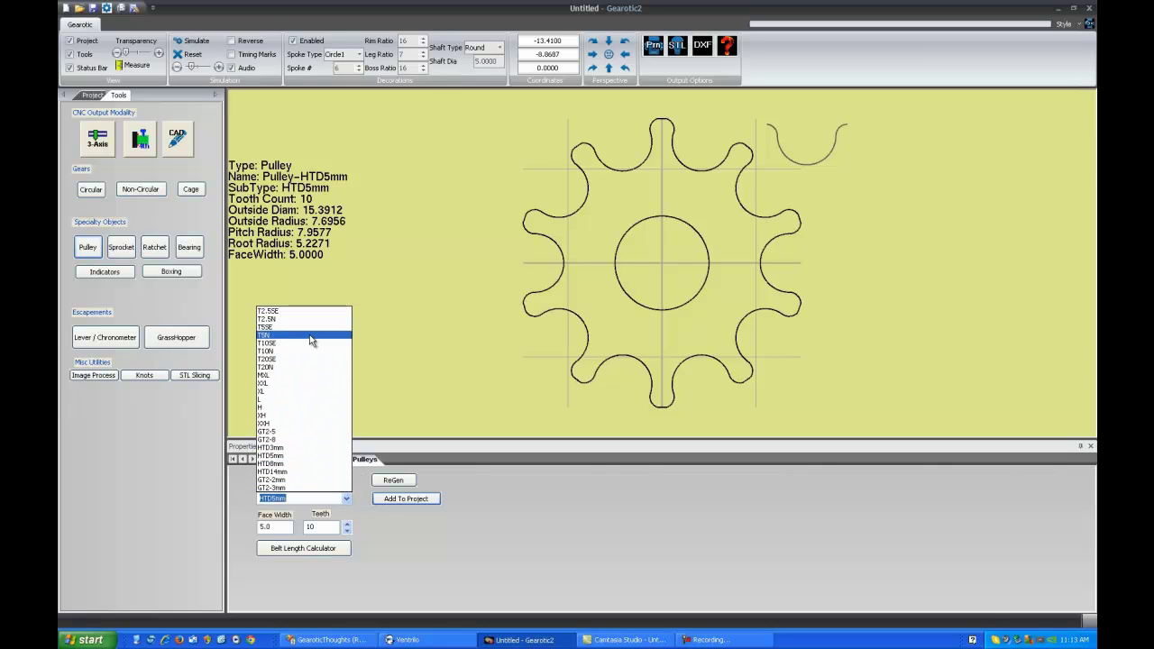
pyautogui.click(290, 481)
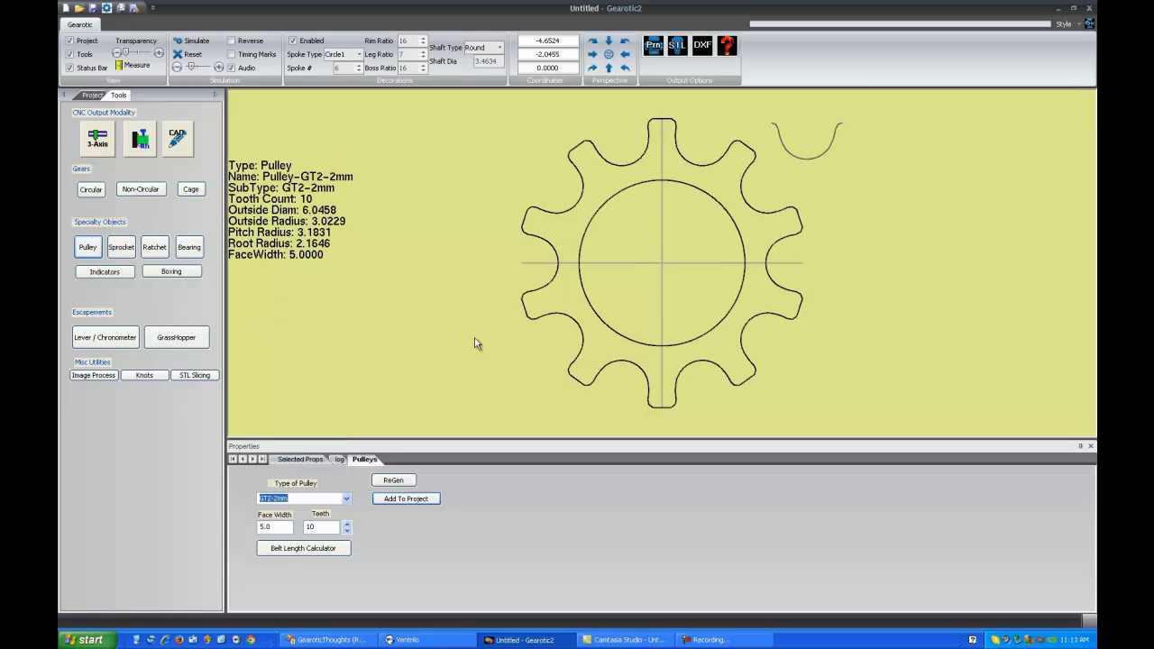
pyautogui.click(544, 341)
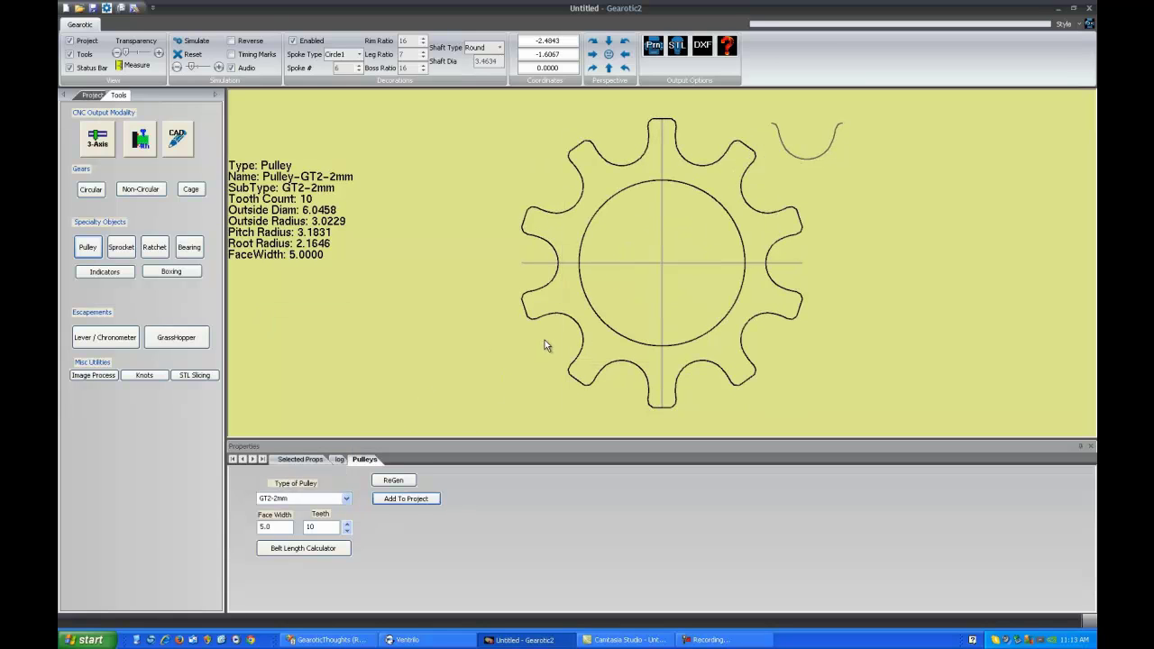
pyautogui.scroll(-4, 545, 341)
pyautogui.scroll(3, 556, 341)
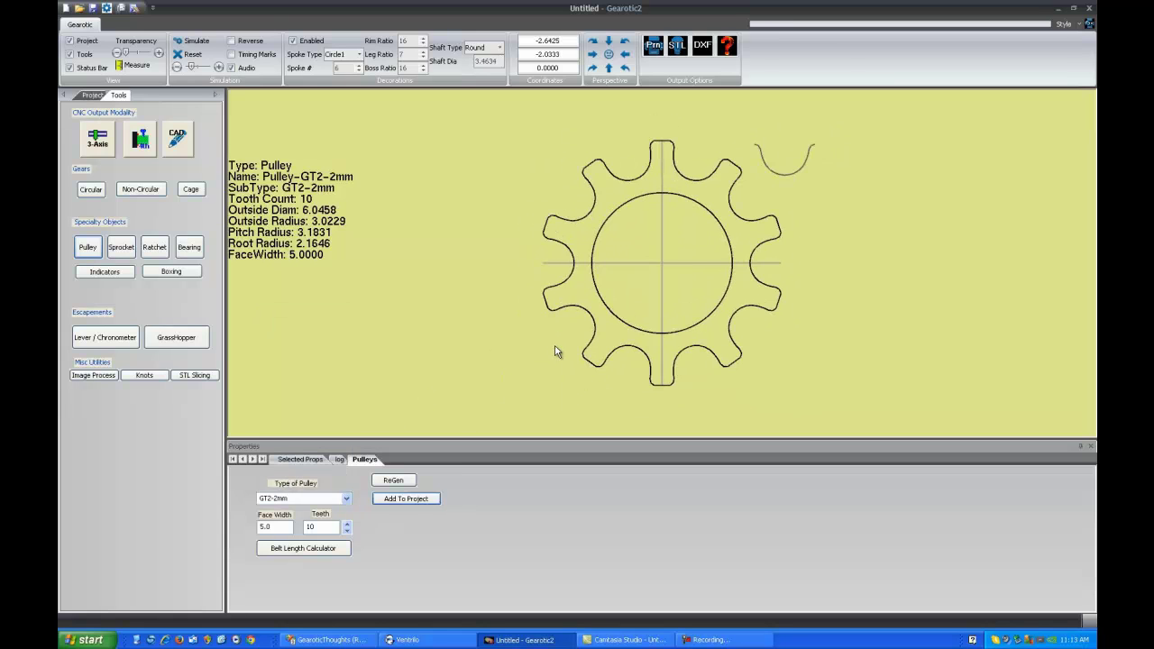
# Set the pulley type to HTD5mm and look through the other available pulley types.
pyautogui.click(347, 499)
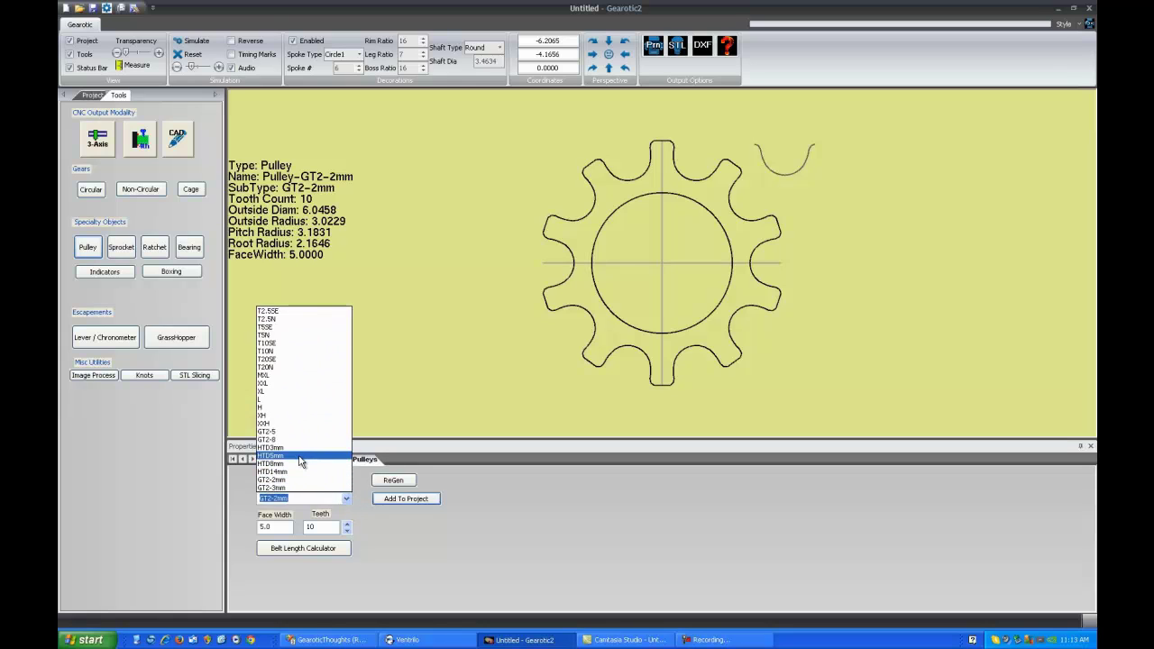
pyautogui.click(302, 460)
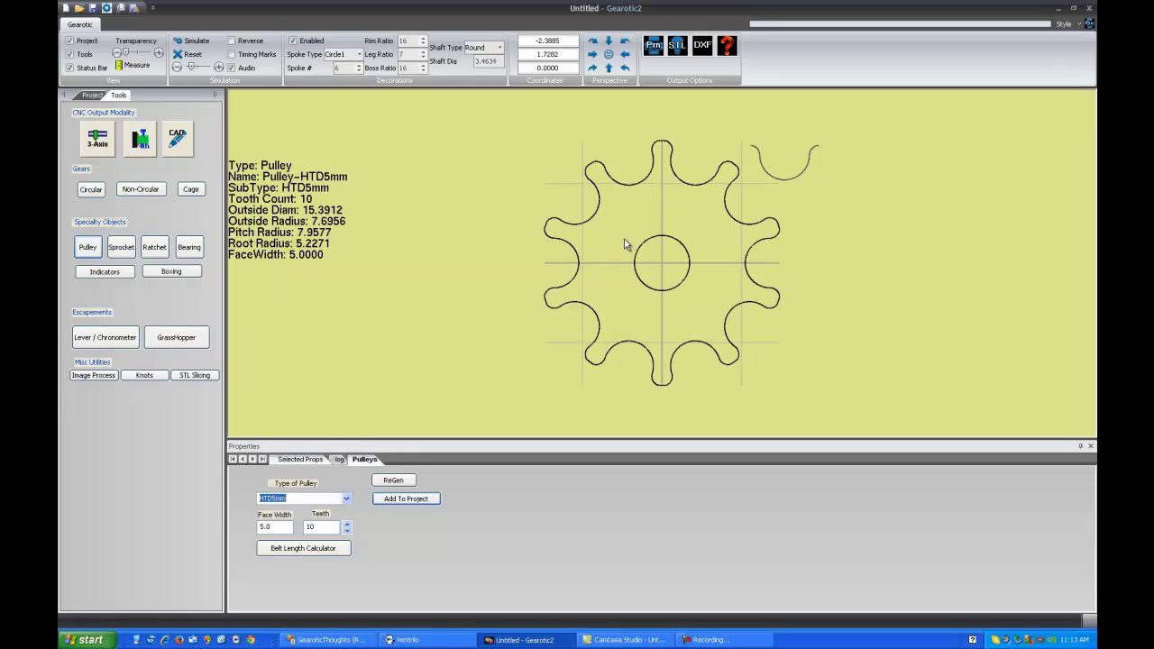
pyautogui.click(346, 502)
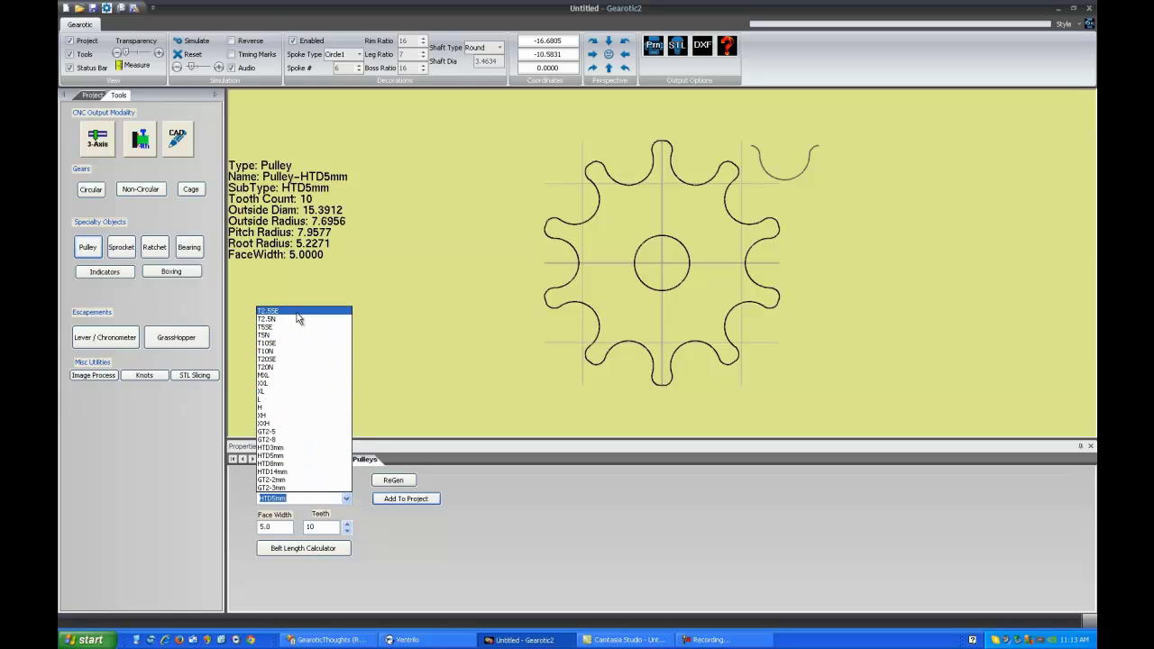
pyautogui.click(442, 355)
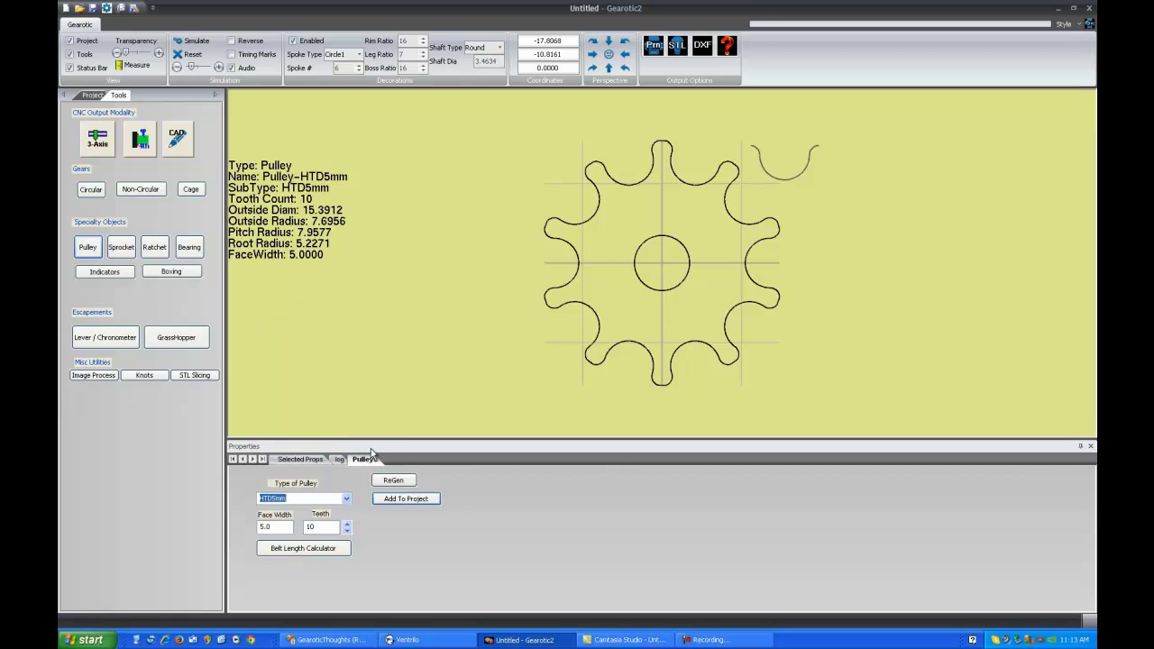
pyautogui.click(602, 312)
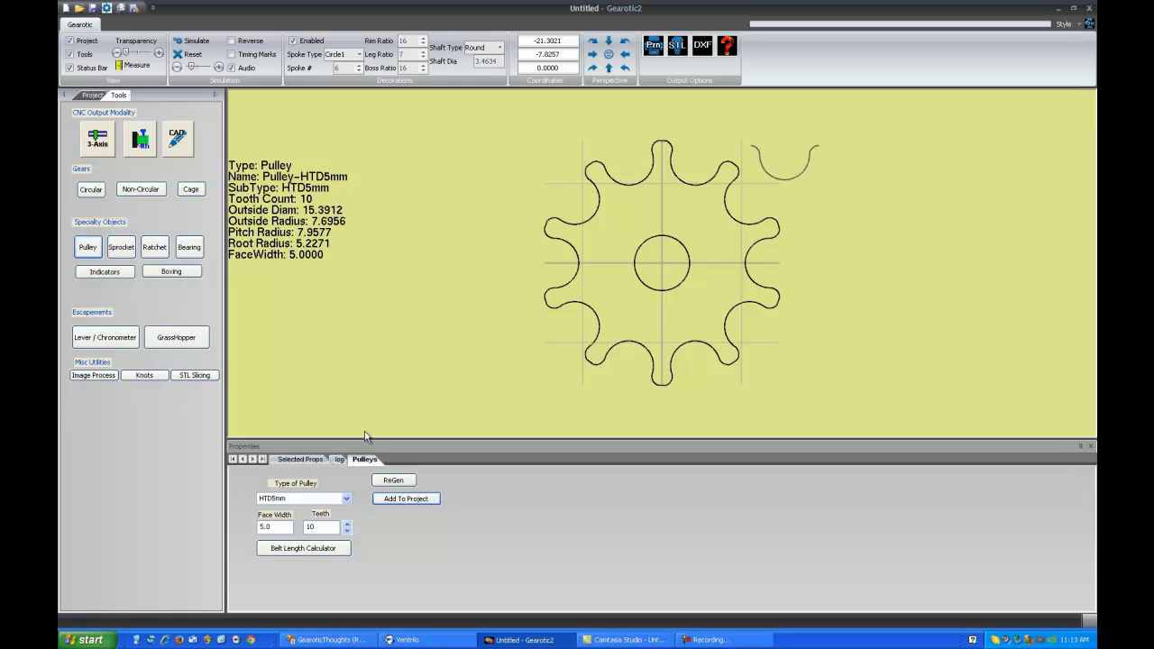
# Open the Sprocket module, browse the sprocket types, and choose the Bicy-with-Derail type.
pyautogui.click(121, 247)
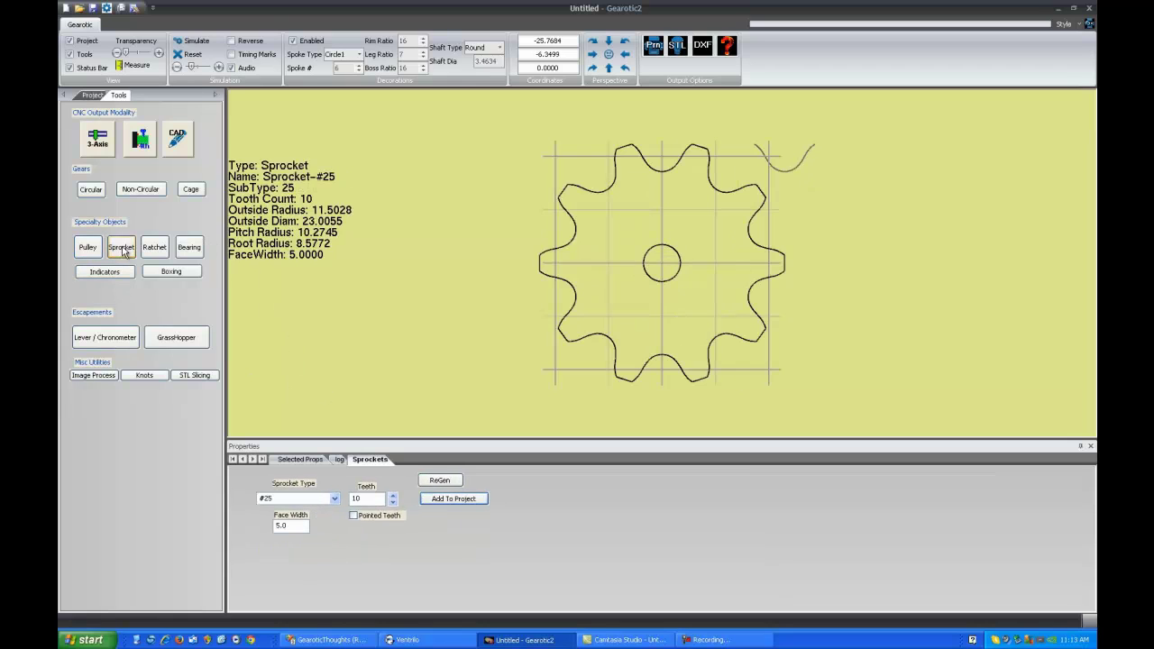
pyautogui.click(334, 499)
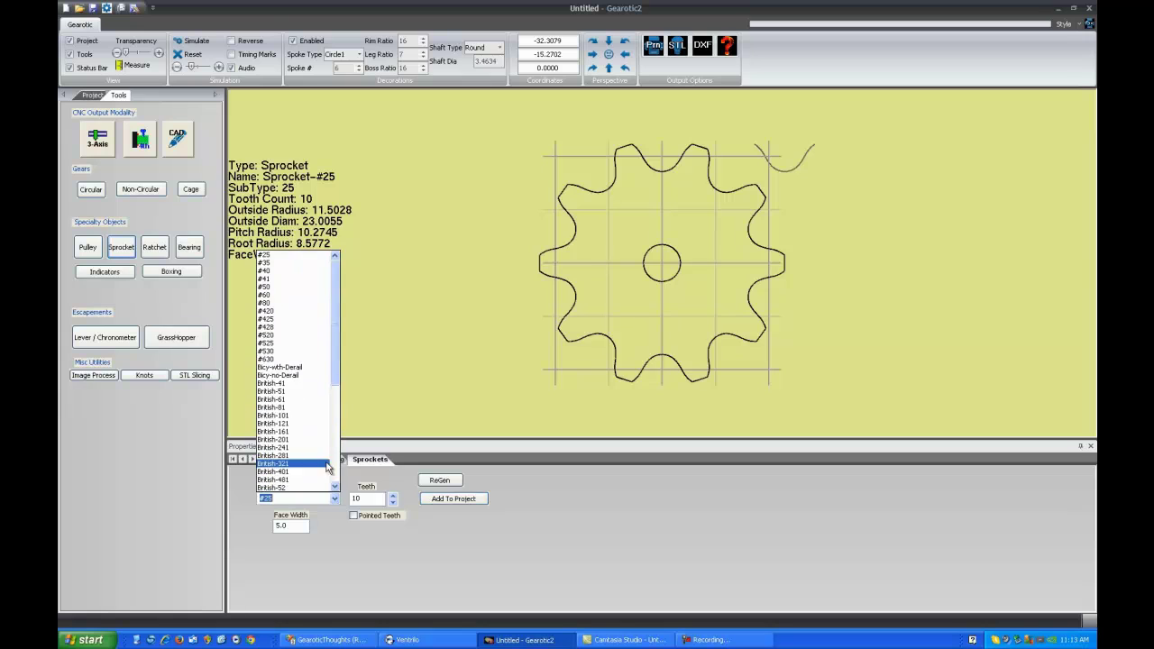
pyautogui.moveTo(335, 370); pyautogui.dragTo(334, 321)
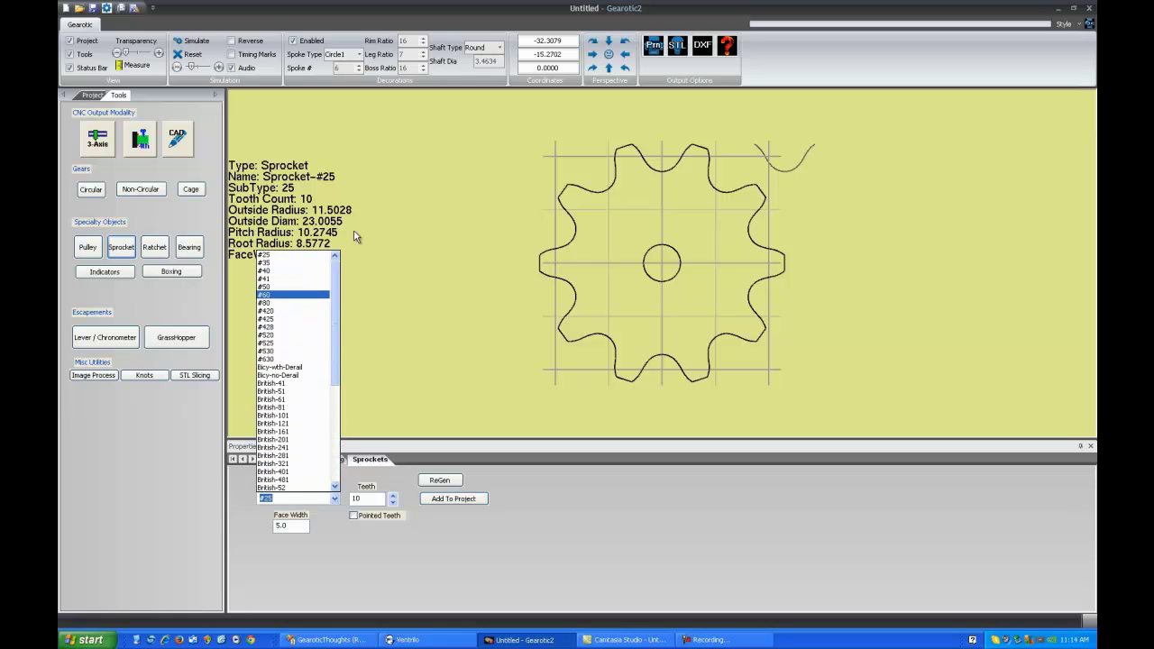
pyautogui.click(294, 368)
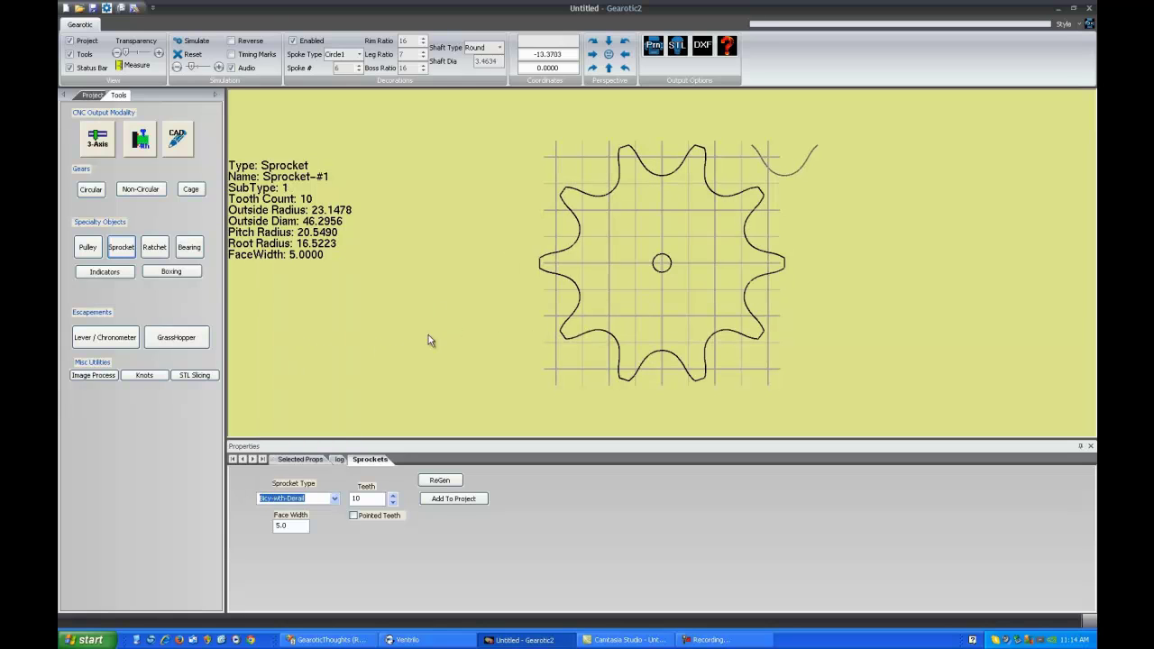
# Open the Ratchet module, view the Geneva mechanism up close, and switch to the Gravity ratchet.
pyautogui.click(157, 251)
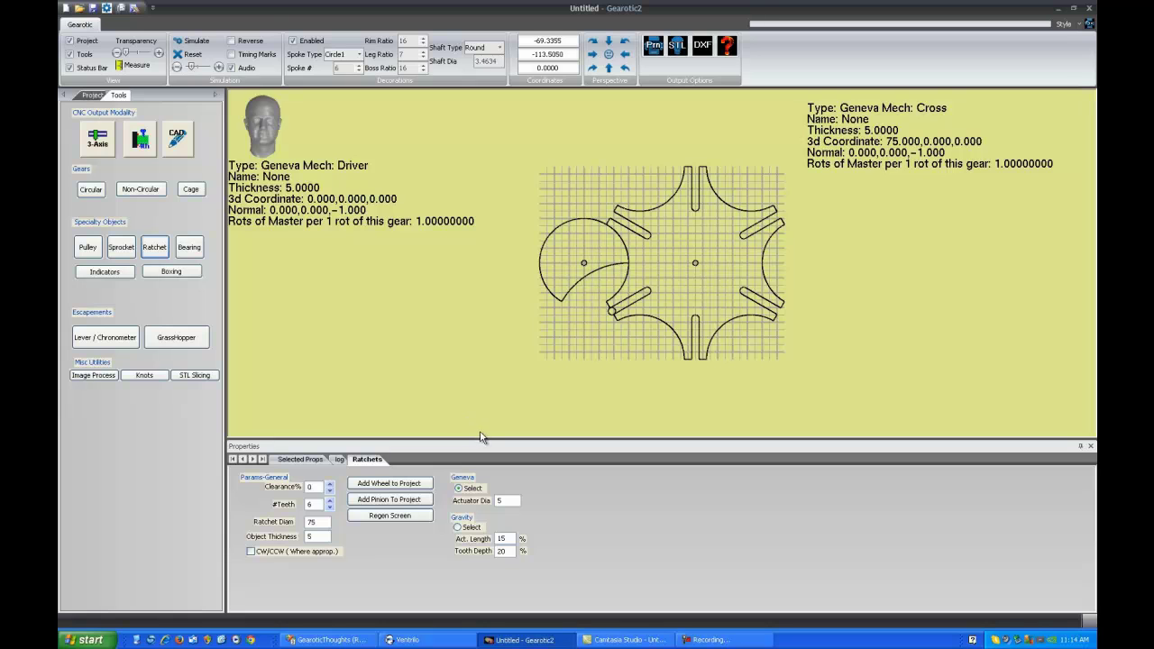
pyautogui.scroll(2, 634, 304)
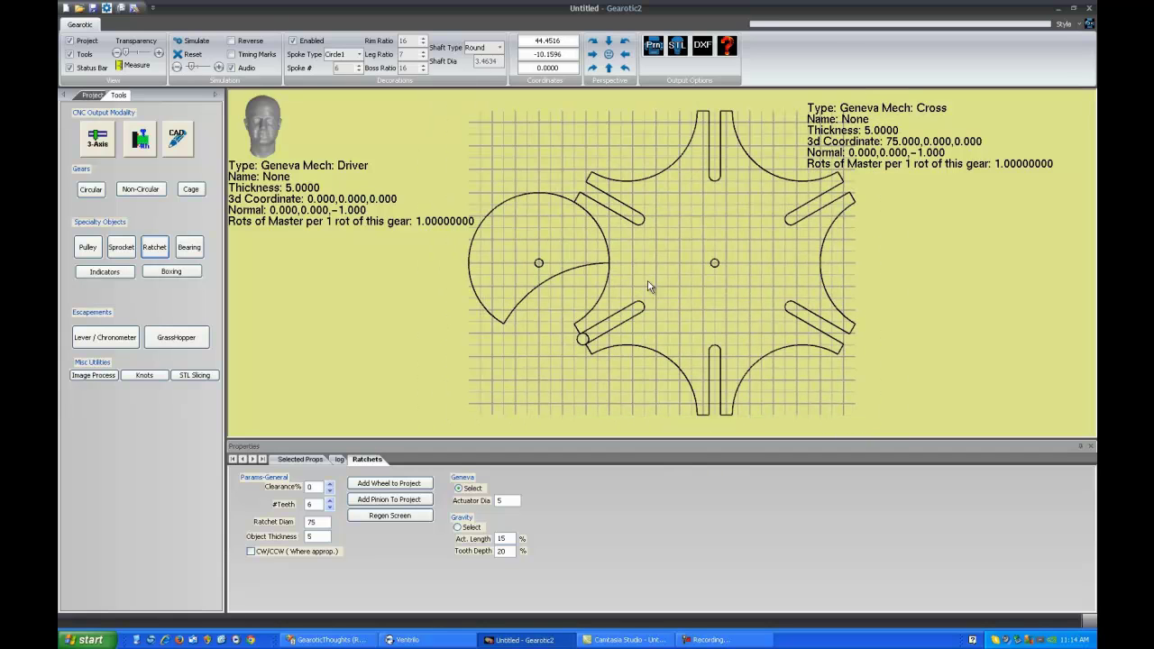
pyautogui.click(472, 526)
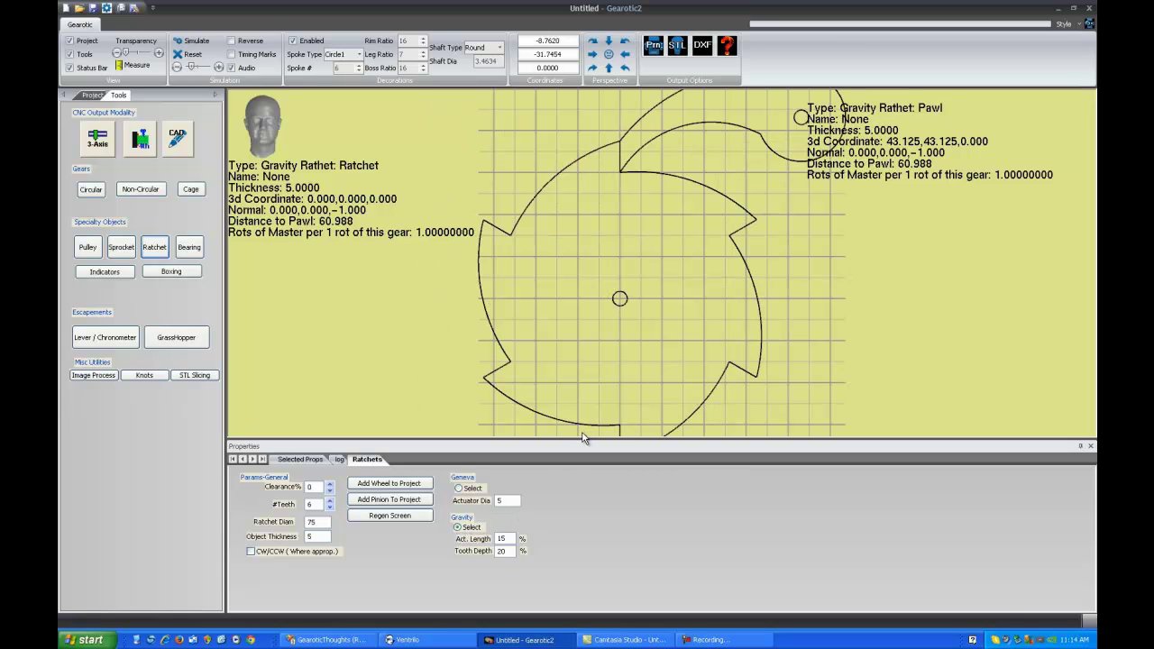
# Open the Bearing module and view the ball bearing up close and from several angles.
pyautogui.scroll(-3, 585, 334)
pyautogui.click(193, 252)
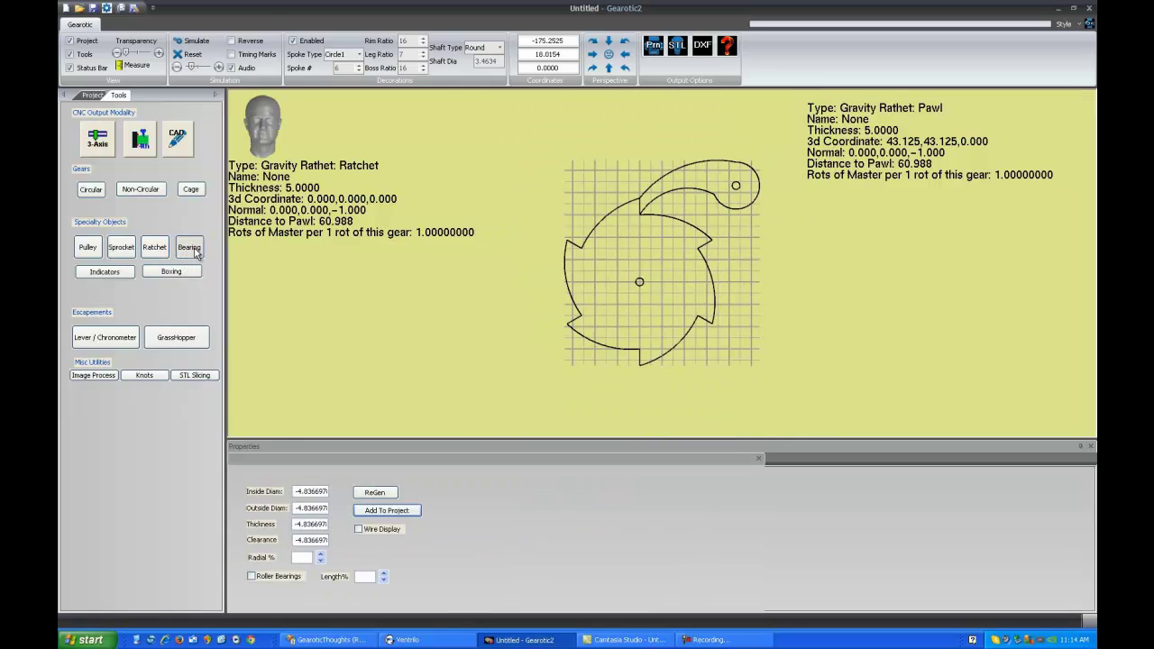
pyautogui.scroll(4, 653, 307)
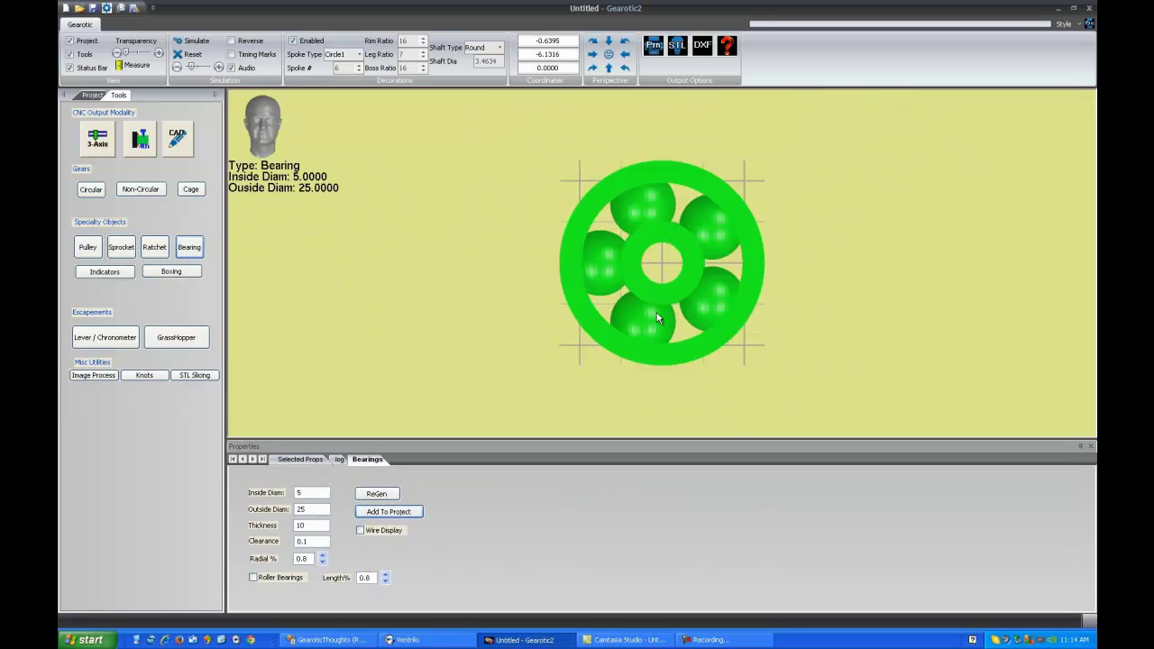
pyautogui.moveTo(628, 292); pyautogui.dragTo(653, 262)
pyautogui.scroll(-3, 619, 280)
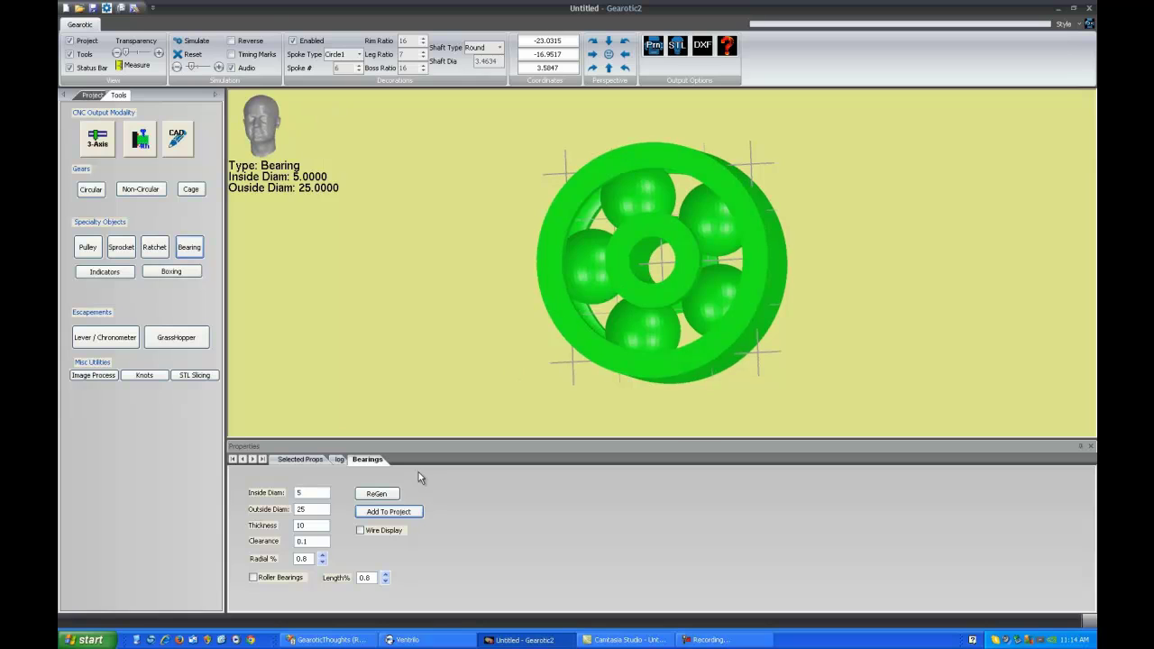
pyautogui.moveTo(557, 323)
pyautogui.mouseDown()
pyautogui.moveTo(740, 270)
pyautogui.moveTo(568, 317)
pyautogui.mouseUp()
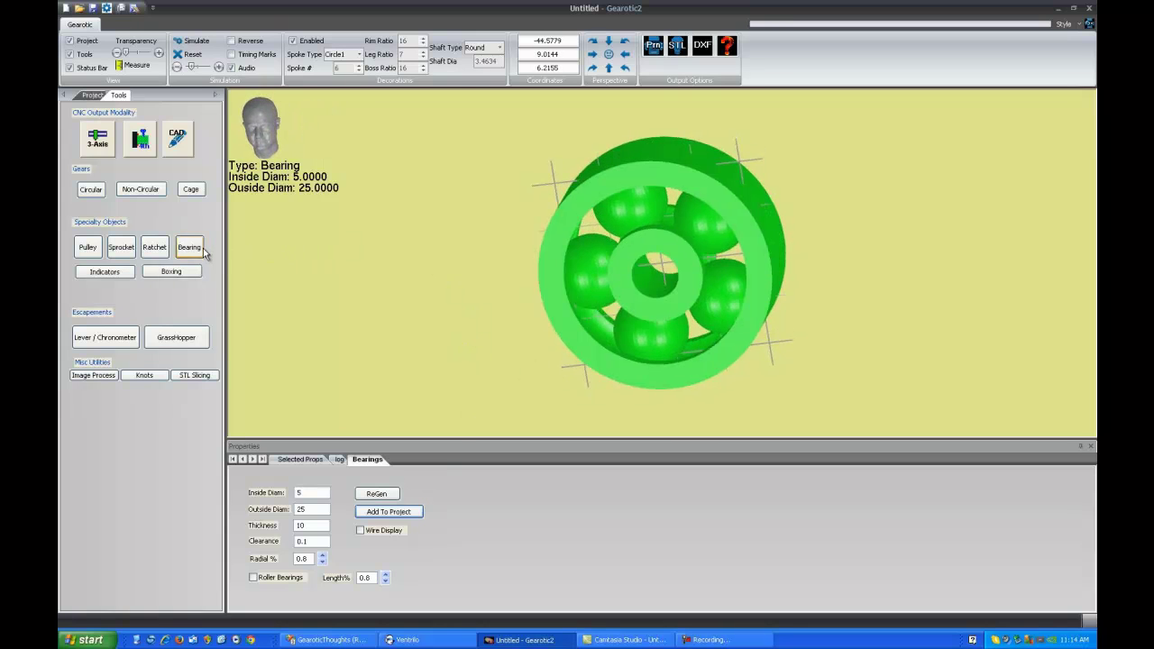
# Open the Indicators module and try clock-hand styles, choosing BigArrow4 for the first hand and Basic3 for the second.
pyautogui.click(111, 274)
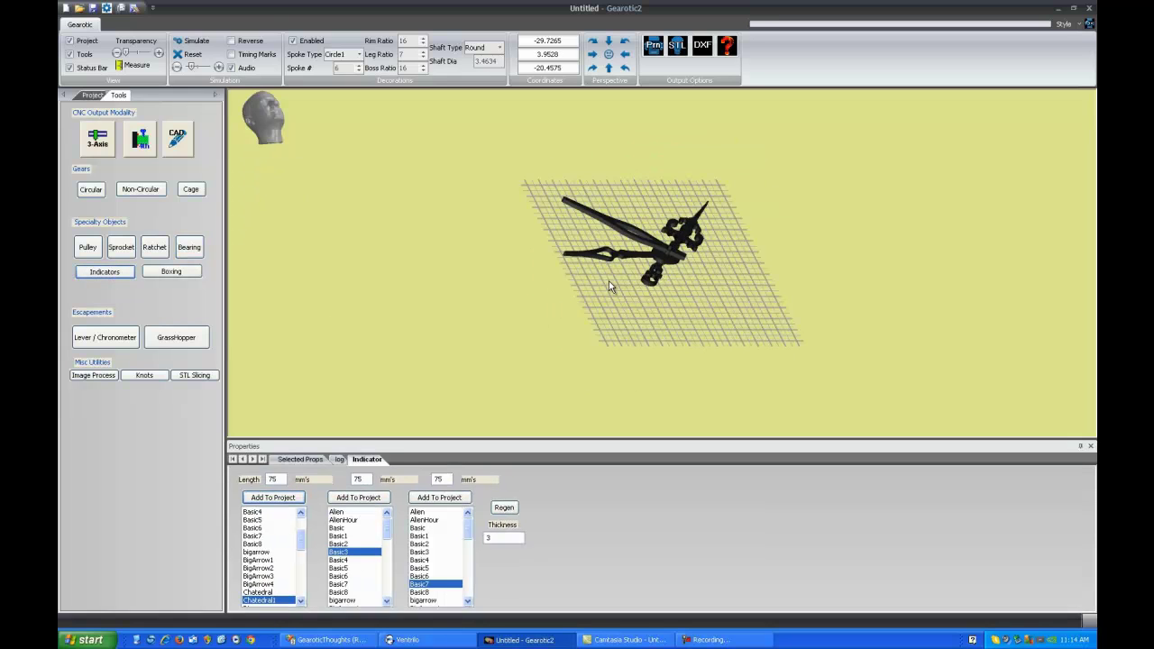
pyautogui.moveTo(610, 286); pyautogui.dragTo(541, 319)
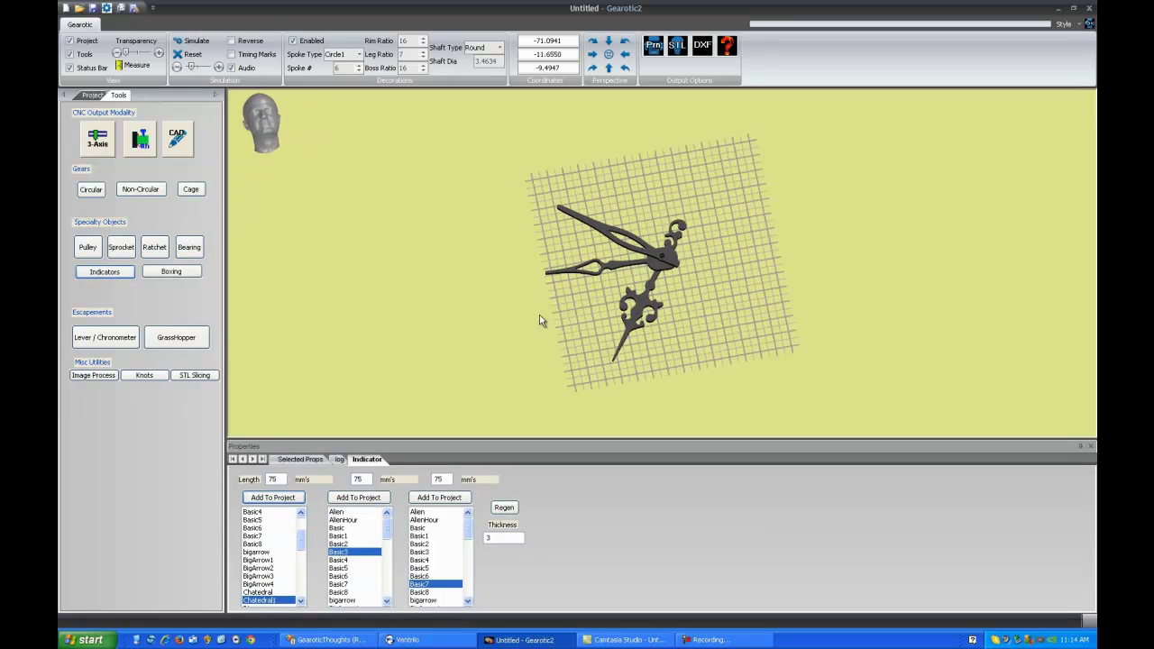
pyautogui.click(337, 537)
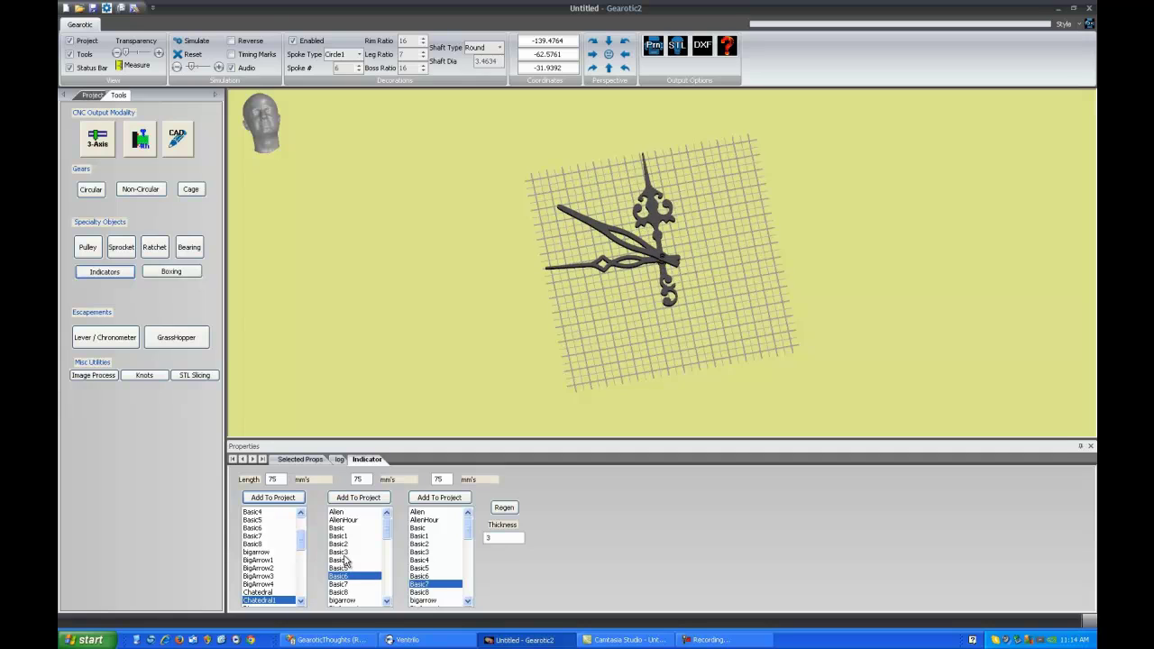
pyautogui.click(339, 552)
pyautogui.click(257, 582)
pyautogui.click(254, 528)
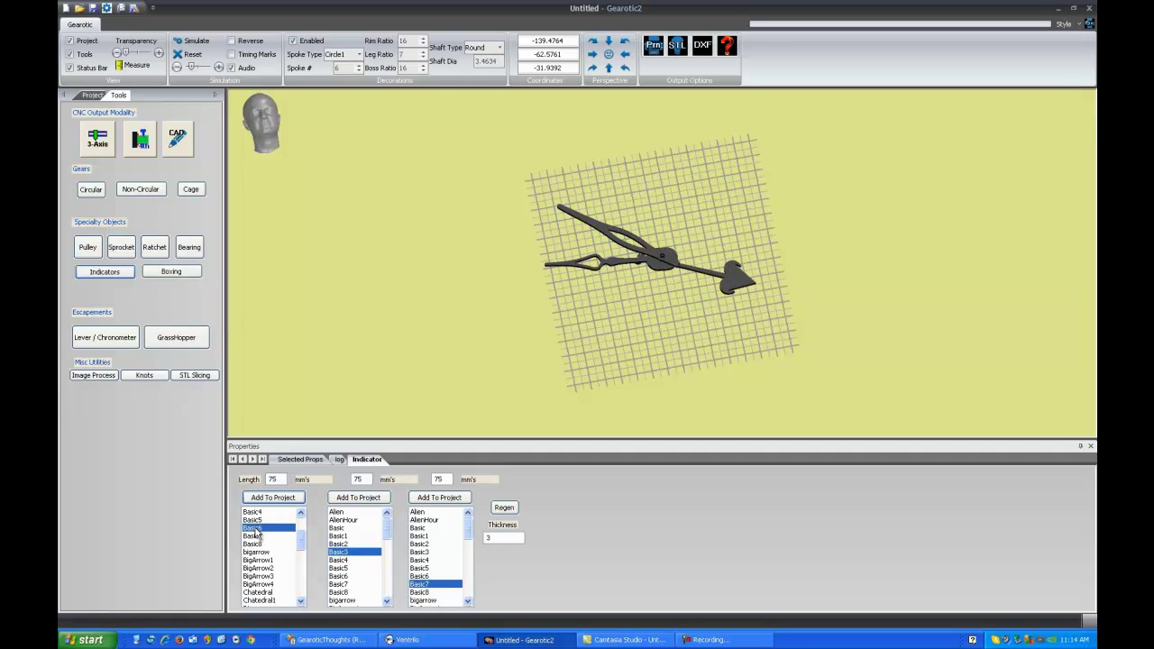
pyautogui.click(258, 578)
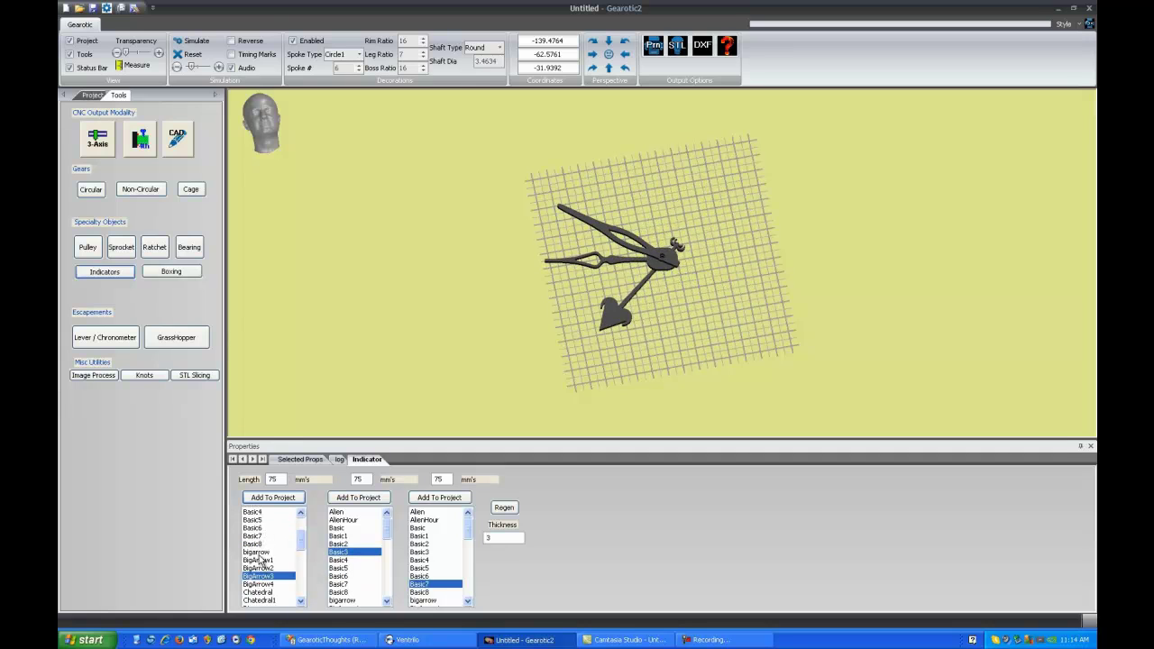
pyautogui.click(261, 552)
pyautogui.click(258, 584)
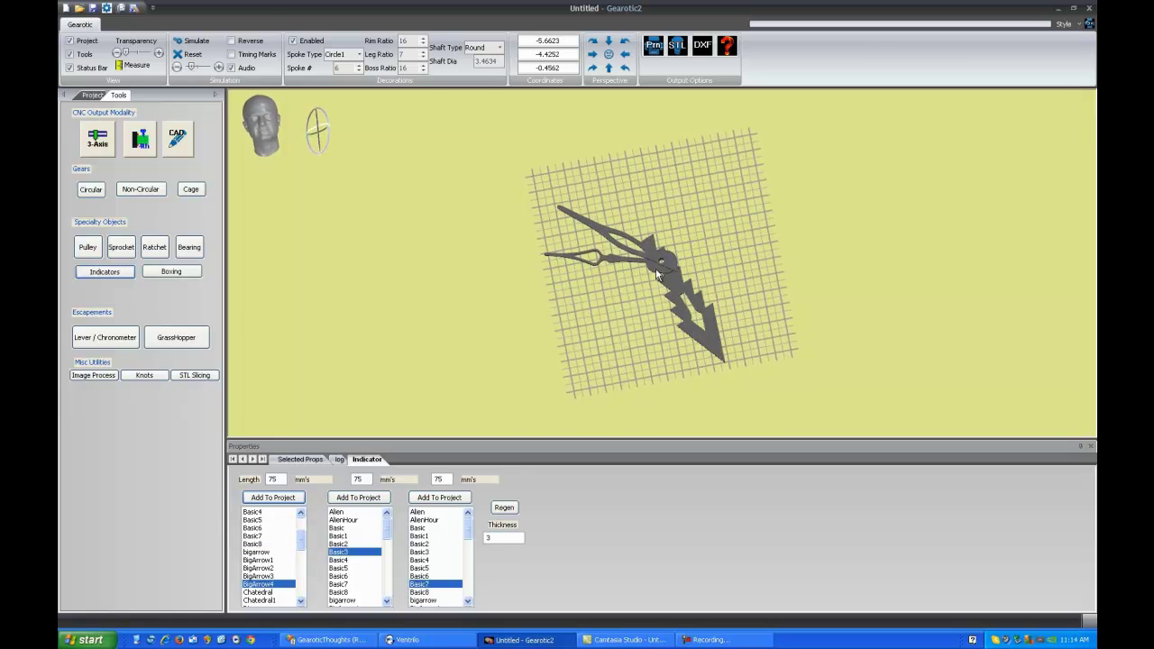
# Try other styles for the remaining clock hands, choosing Basic7 for the third hand and Basic5 for the second.
pyautogui.click(420, 560)
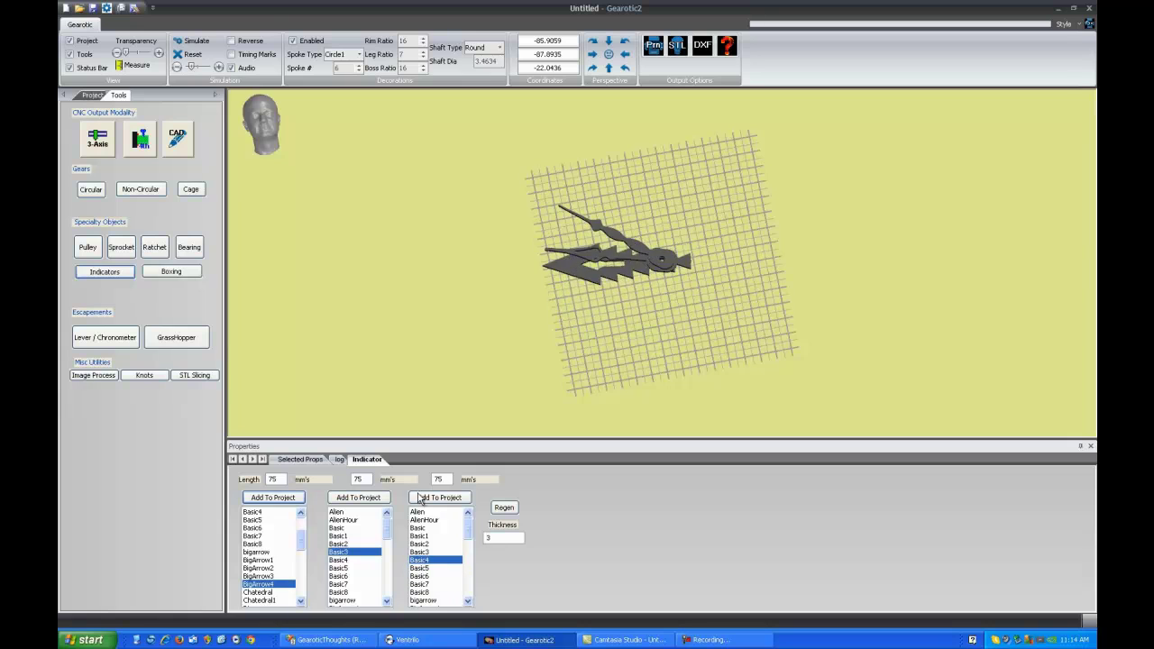
pyautogui.press('Down')
pyautogui.press('Down')
pyautogui.press('Down')
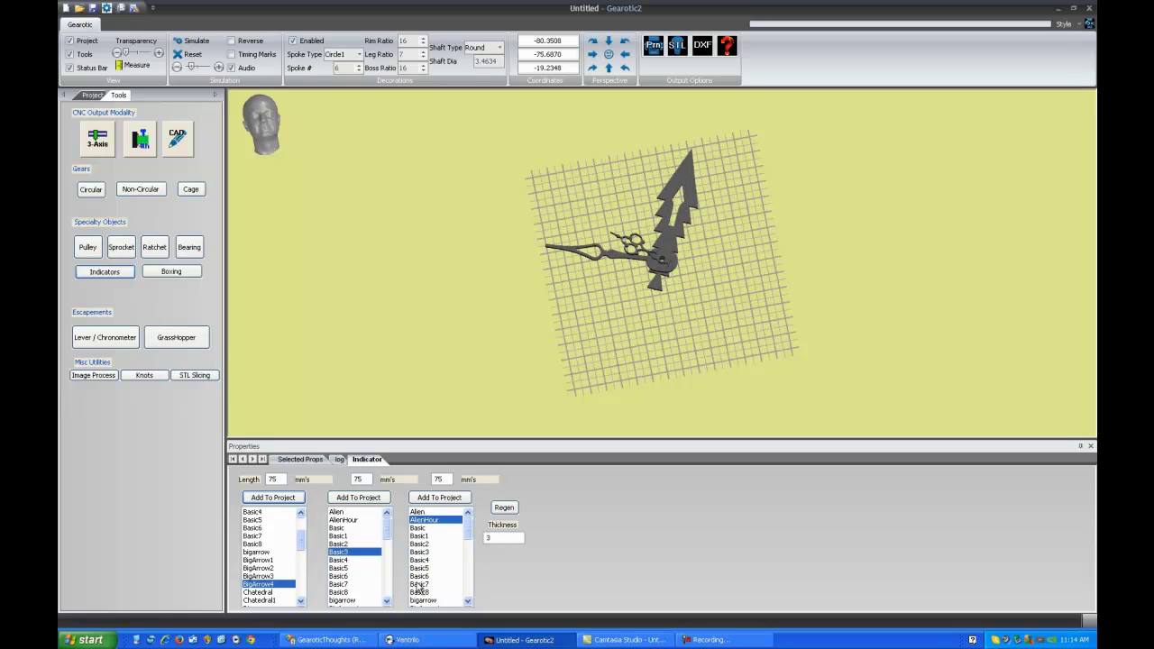
pyautogui.click(350, 570)
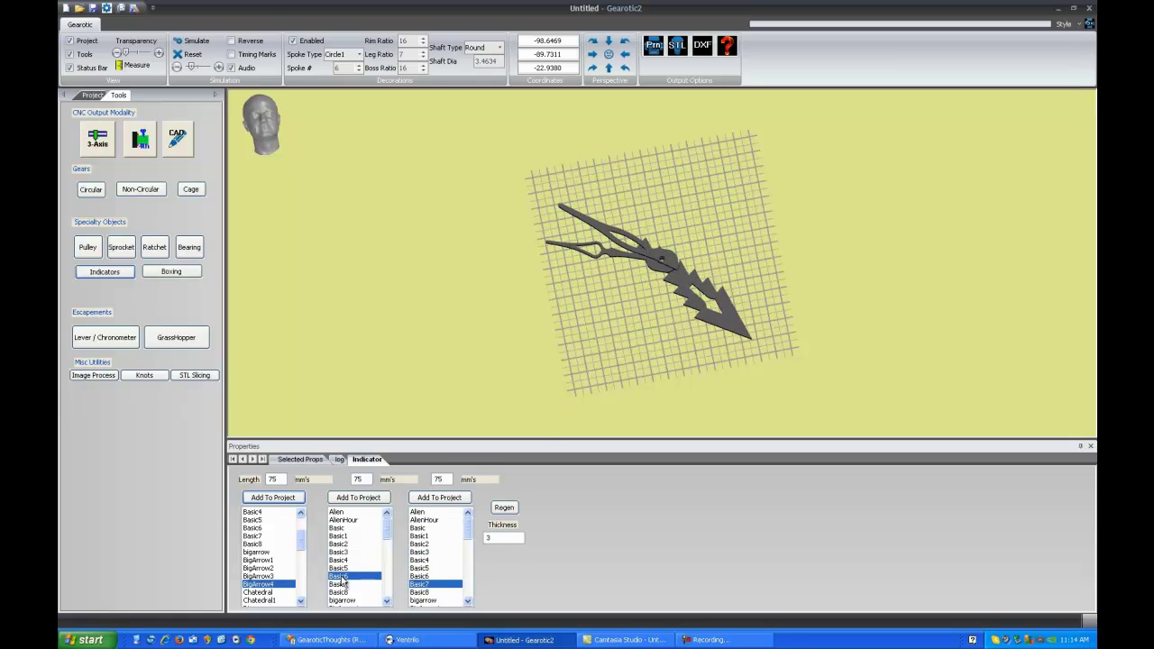
pyautogui.moveTo(642, 327)
pyautogui.mouseDown()
pyautogui.moveTo(309, 135)
pyautogui.moveTo(646, 320)
pyautogui.mouseUp()
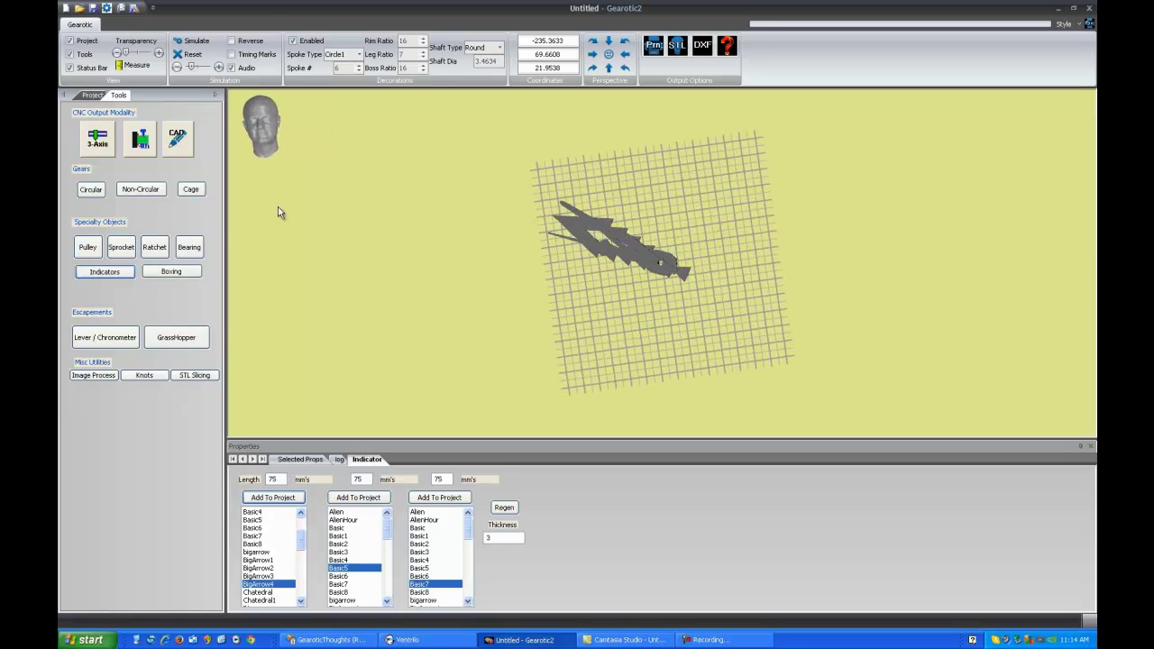
# Open the Boxing module and enable the Front, Rear, Left, Right, Top and Bottom plates.
pyautogui.click(171, 273)
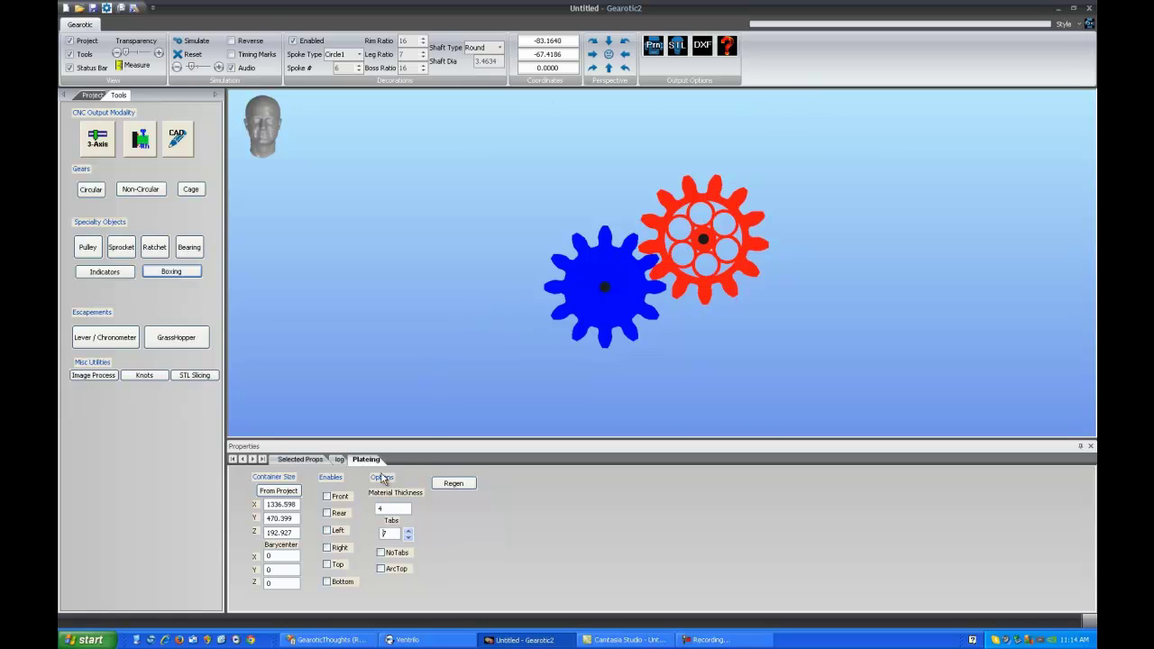
pyautogui.click(327, 496)
pyautogui.click(327, 513)
pyautogui.click(327, 530)
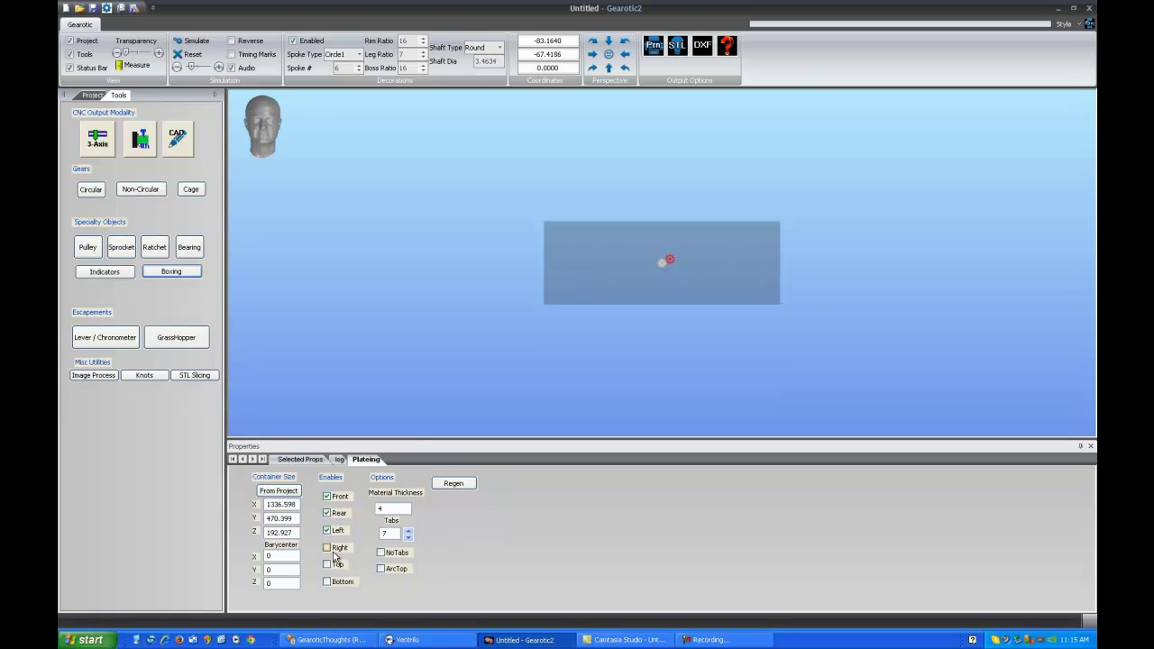
pyautogui.click(326, 565)
pyautogui.click(327, 581)
pyautogui.click(327, 548)
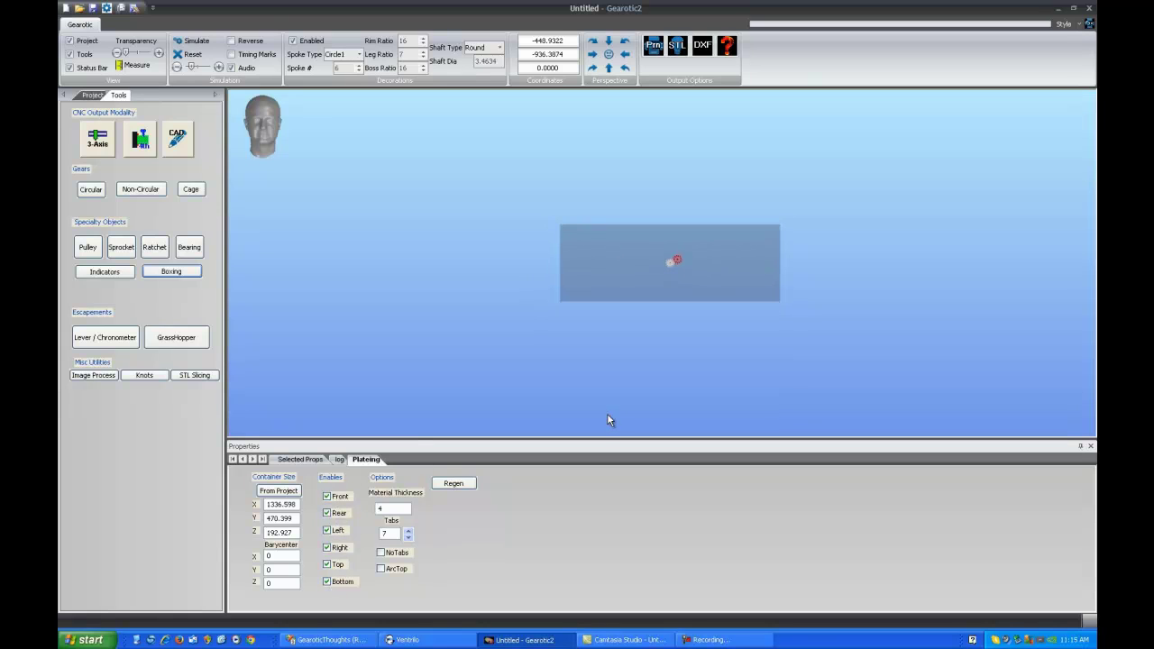
# Size the box container from the project and center the boxed gears in a close view.
pyautogui.click(290, 492)
pyautogui.click(647, 251)
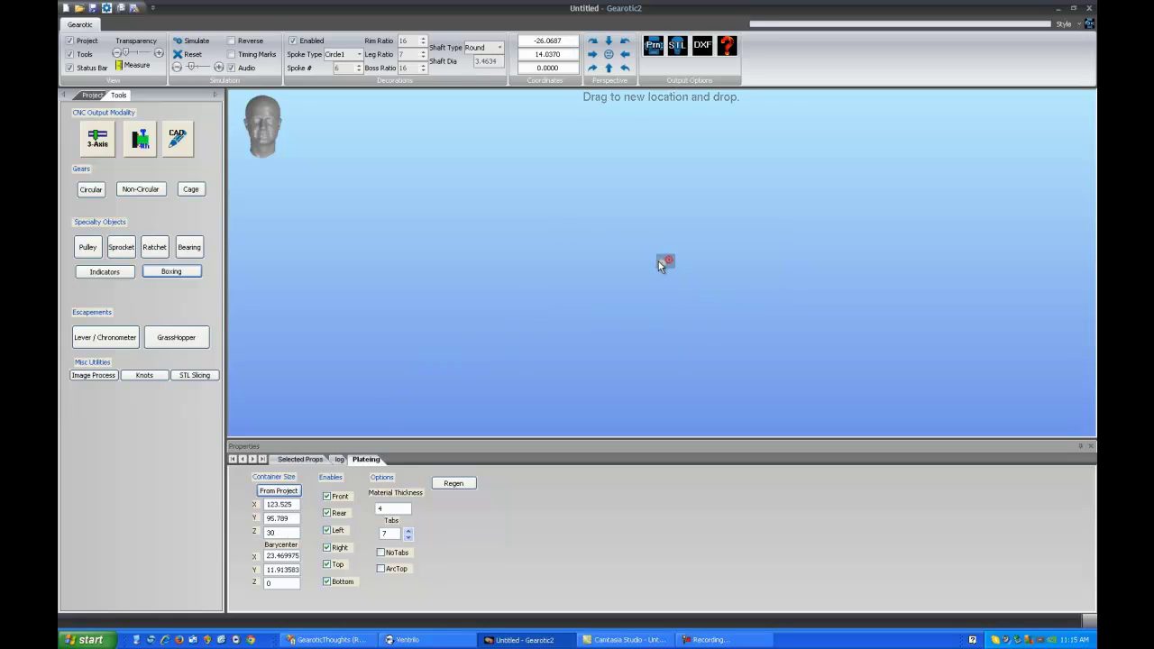
pyautogui.scroll(5, 678, 311)
pyautogui.scroll(10, 683, 281)
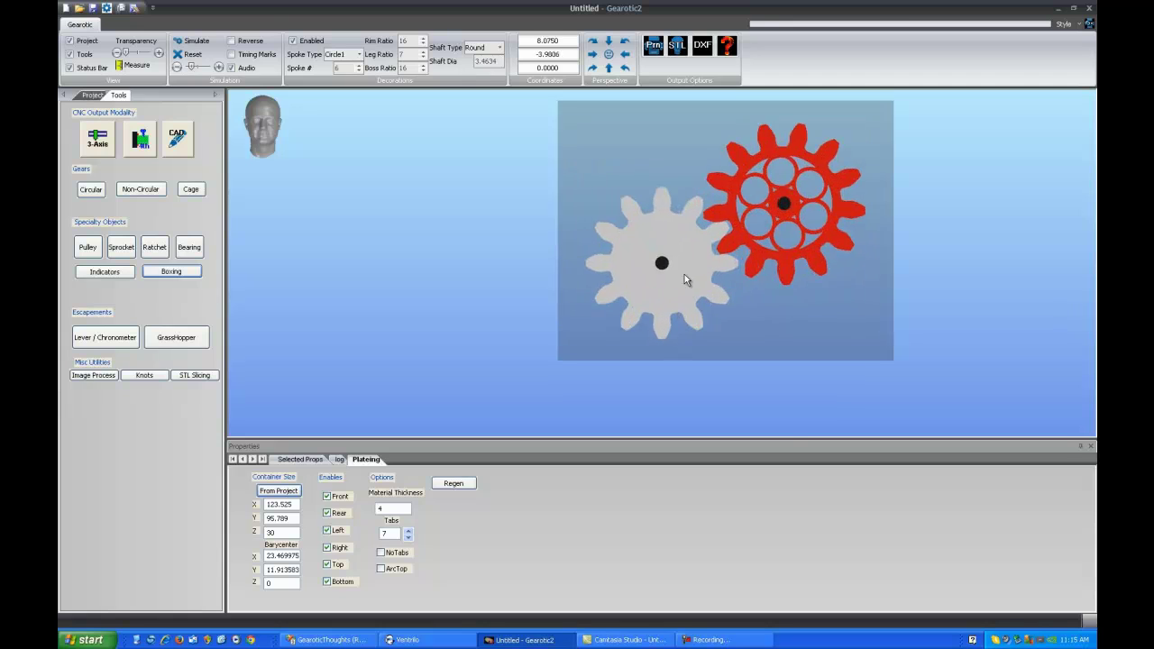
pyautogui.moveTo(685, 274); pyautogui.dragTo(588, 299, button='right')
# Inspect the tabbed box plates around the gears up close and from an angle.
pyautogui.click(380, 554)
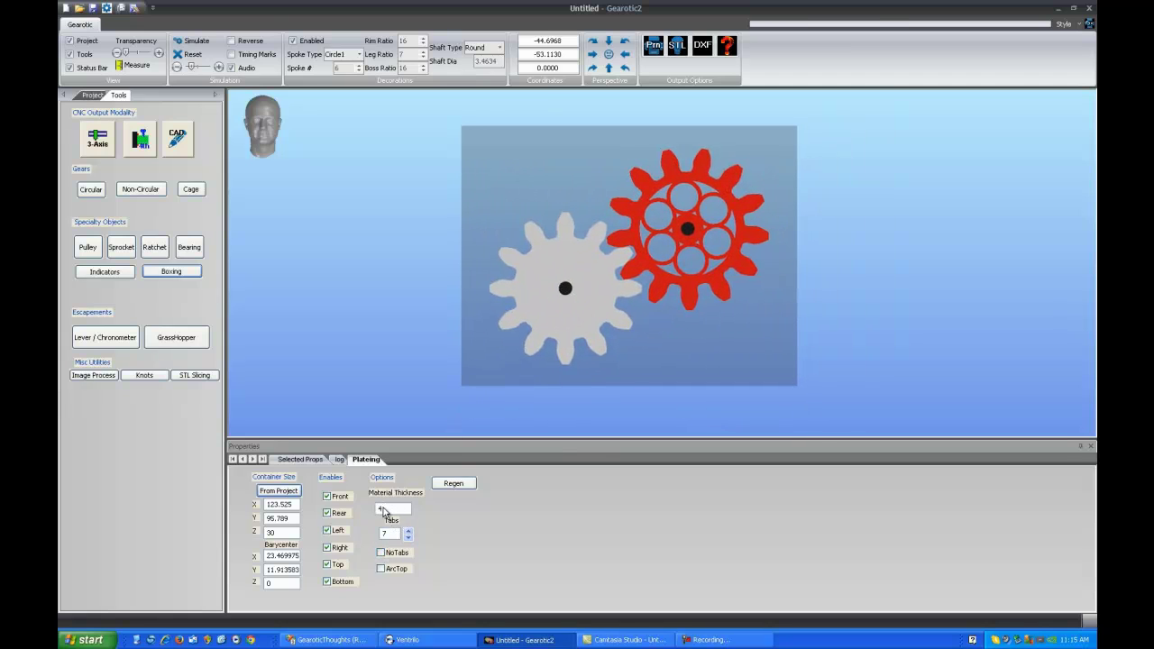
pyautogui.moveTo(608, 298)
pyautogui.mouseDown()
pyautogui.moveTo(626, 255)
pyautogui.moveTo(672, 236)
pyautogui.moveTo(682, 191)
pyautogui.moveTo(633, 245)
pyautogui.moveTo(578, 225)
pyautogui.moveTo(674, 293)
pyautogui.moveTo(675, 325)
pyautogui.moveTo(680, 293)
pyautogui.moveTo(559, 225)
pyautogui.moveTo(582, 203)
pyautogui.moveTo(705, 282)
pyautogui.moveTo(654, 226)
pyautogui.moveTo(668, 194)
pyautogui.moveTo(651, 242)
pyautogui.moveTo(603, 296)
pyautogui.mouseUp()
pyautogui.scroll(5, 657, 229)
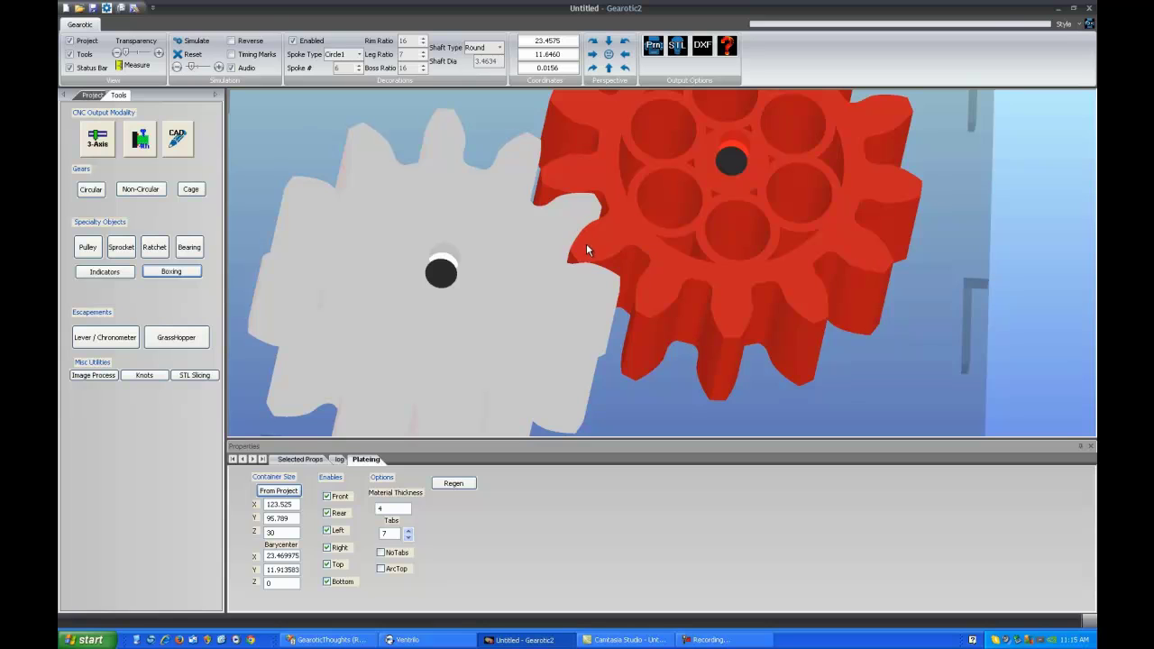
pyautogui.scroll(-10, 585, 245)
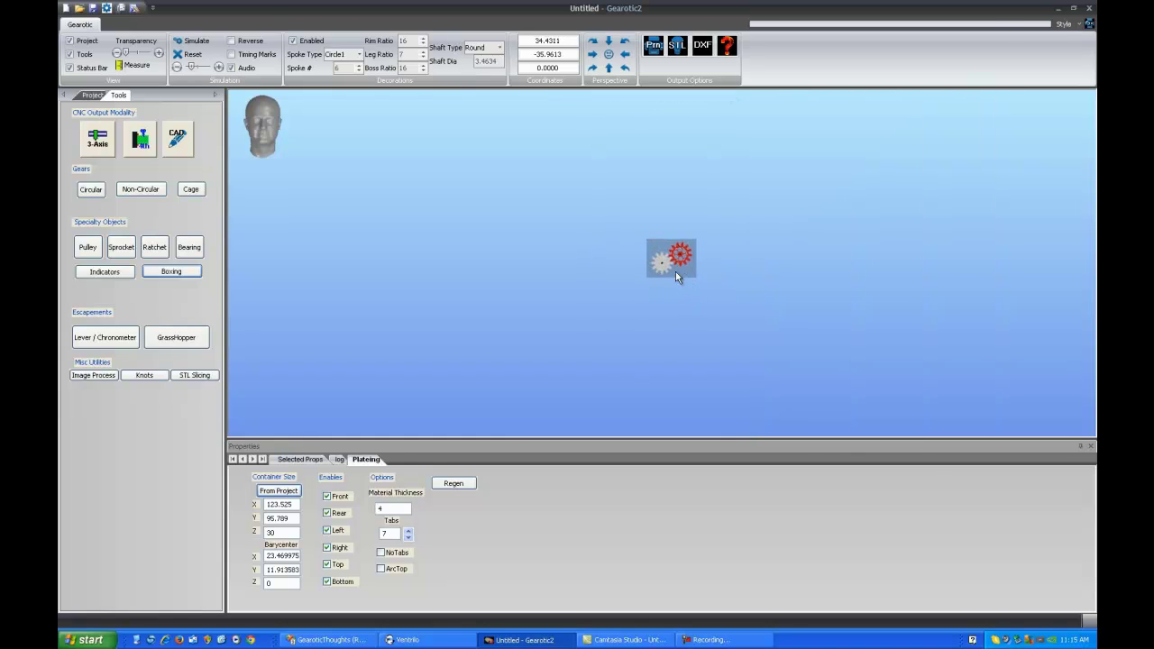
pyautogui.scroll(10, 684, 247)
pyautogui.moveTo(724, 298); pyautogui.dragTo(685, 235)
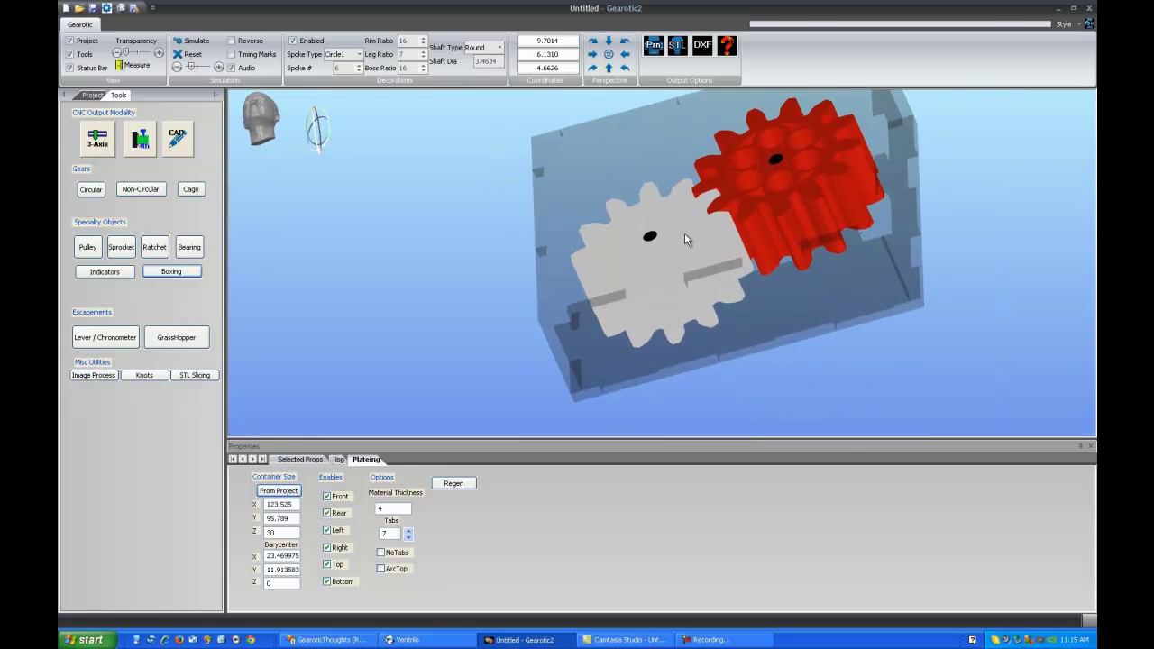
# Open the Lever / Chronometer escapements and compare the Recoil, Graham, Chrono Dead and Chrono Recoil types.
pyautogui.click(107, 341)
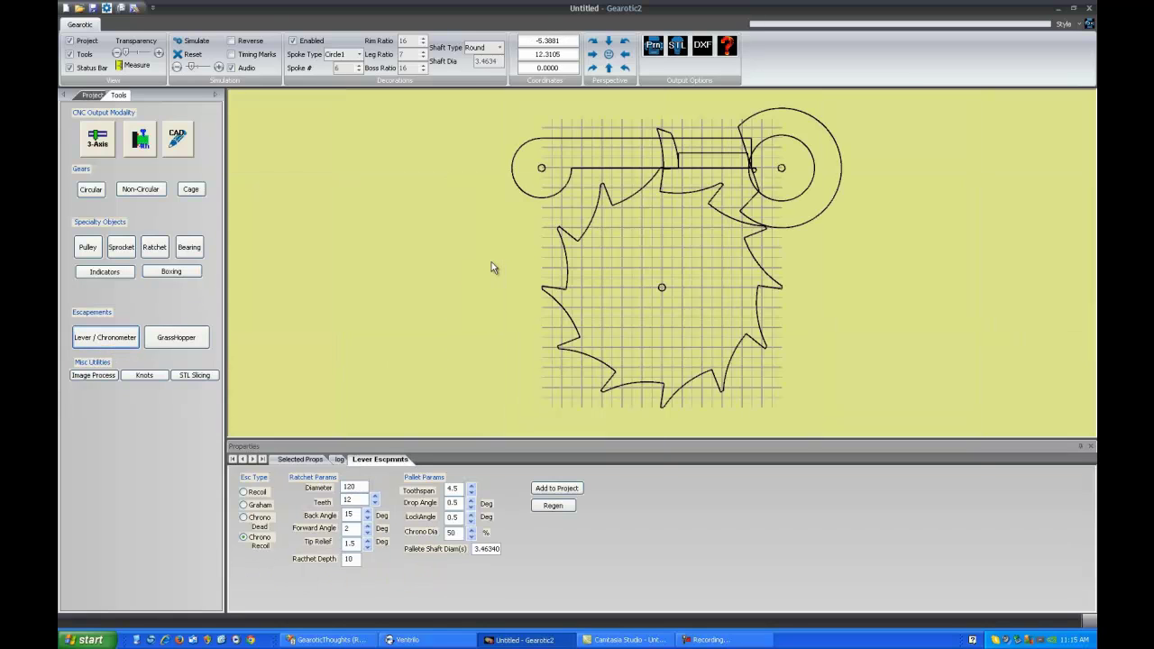
pyautogui.click(243, 493)
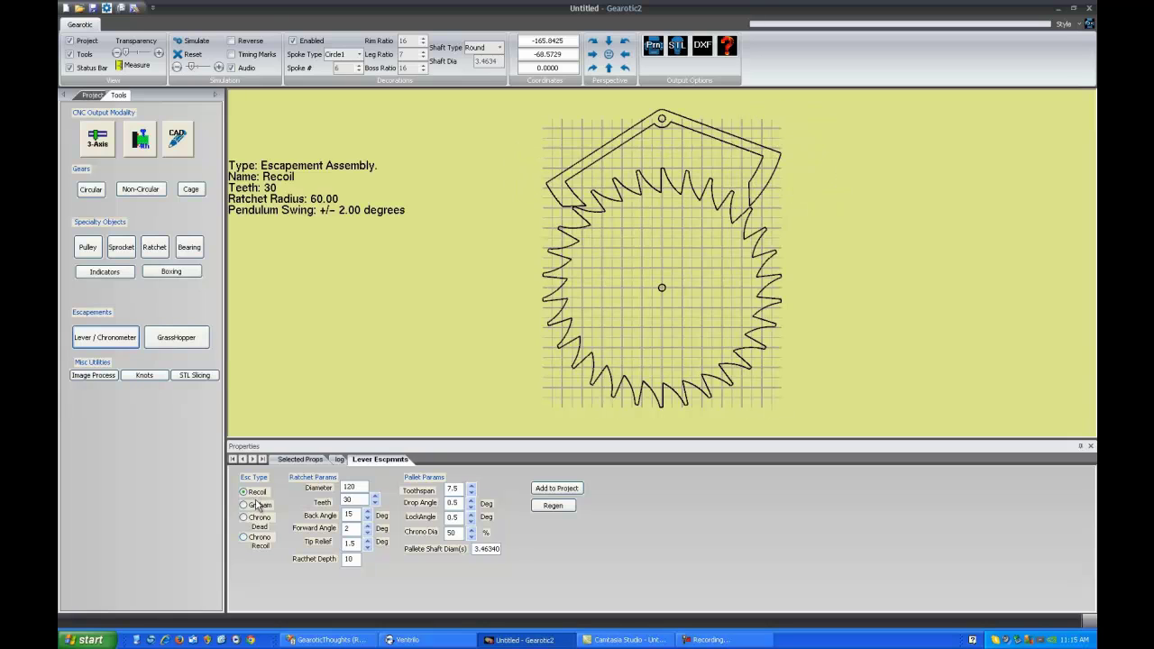
pyautogui.scroll(-2, 649, 281)
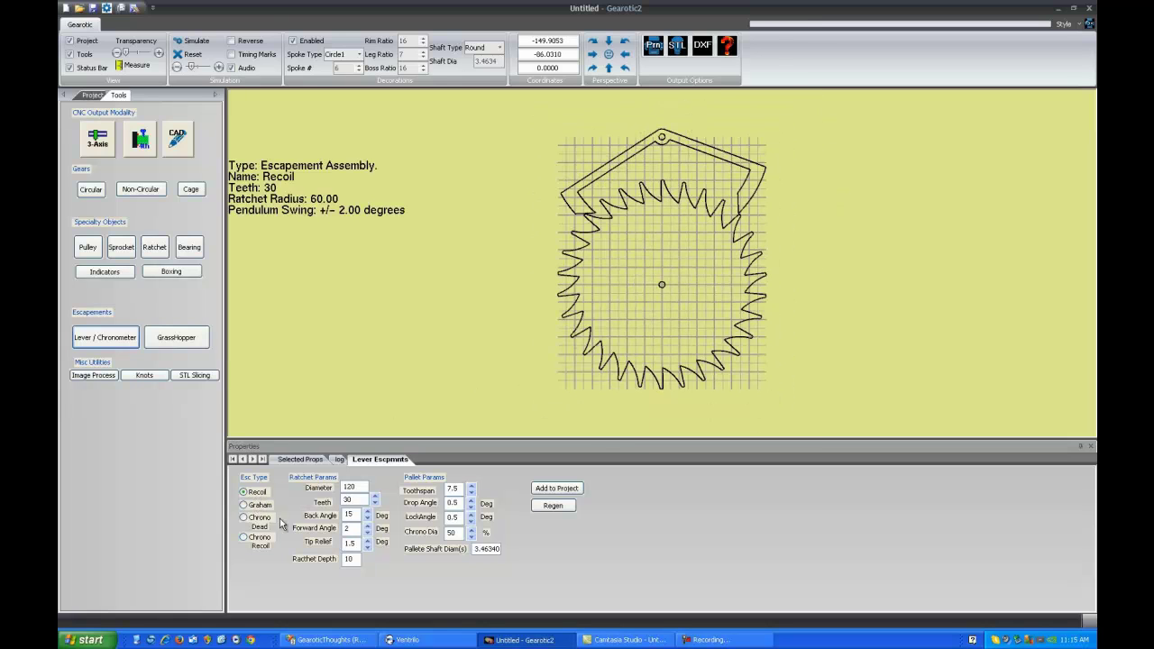
pyautogui.click(256, 506)
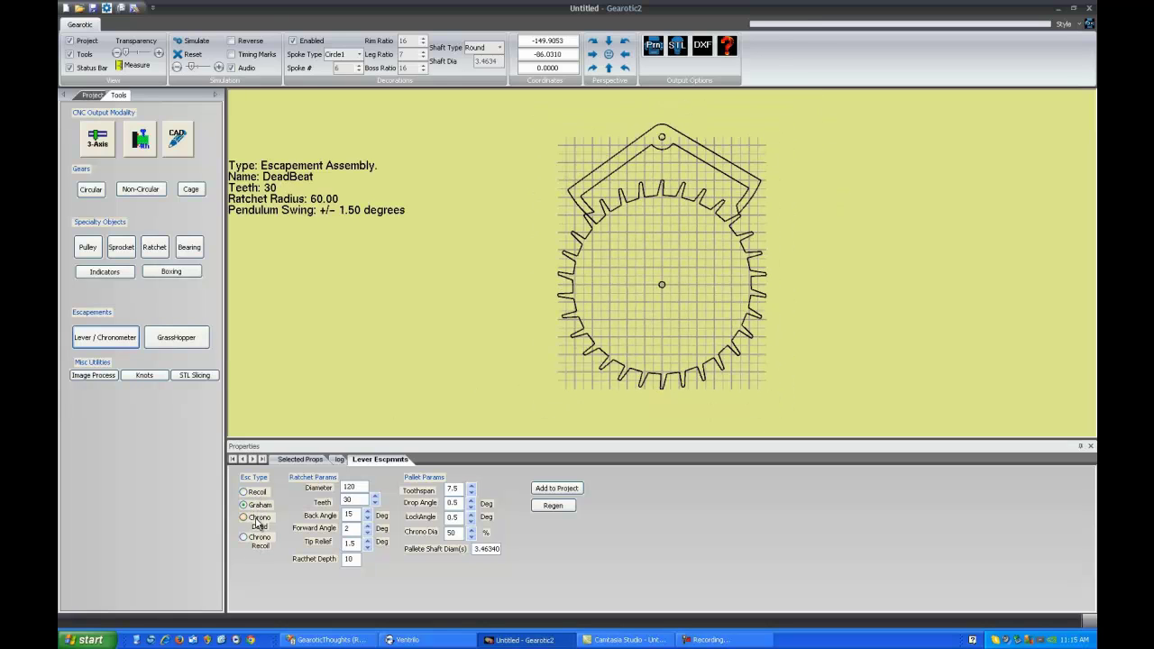
pyautogui.click(258, 521)
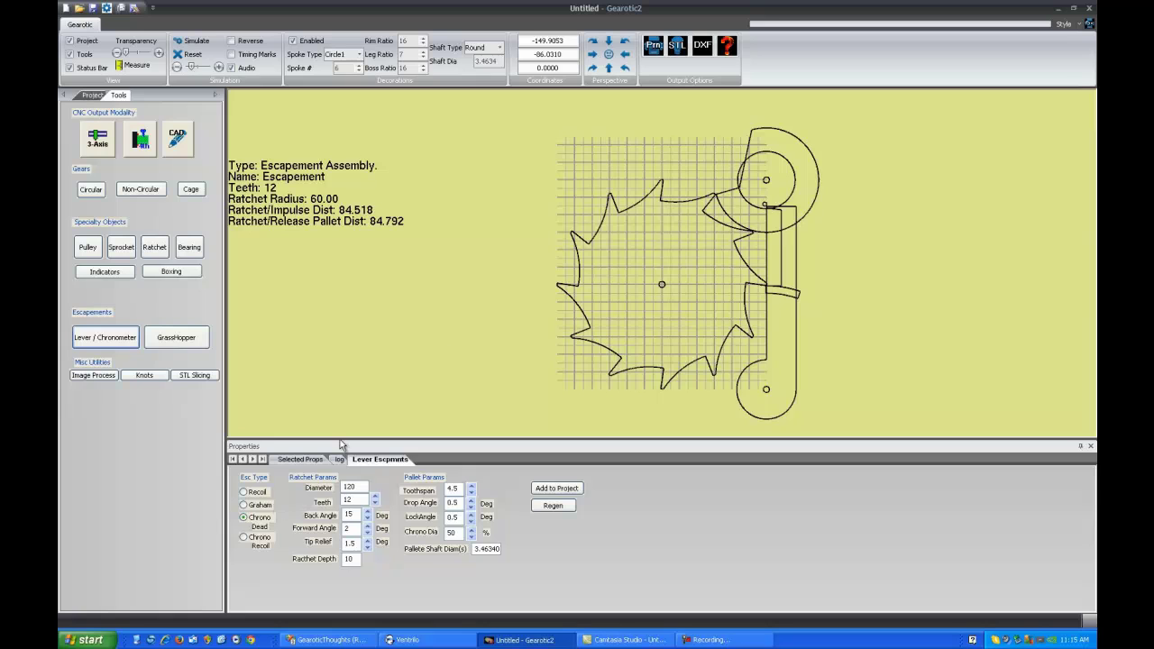
pyautogui.click(259, 538)
pyautogui.moveTo(617, 252); pyautogui.dragTo(592, 246, button='right')
pyautogui.scroll(3, 599, 253)
pyautogui.scroll(-2, 577, 217)
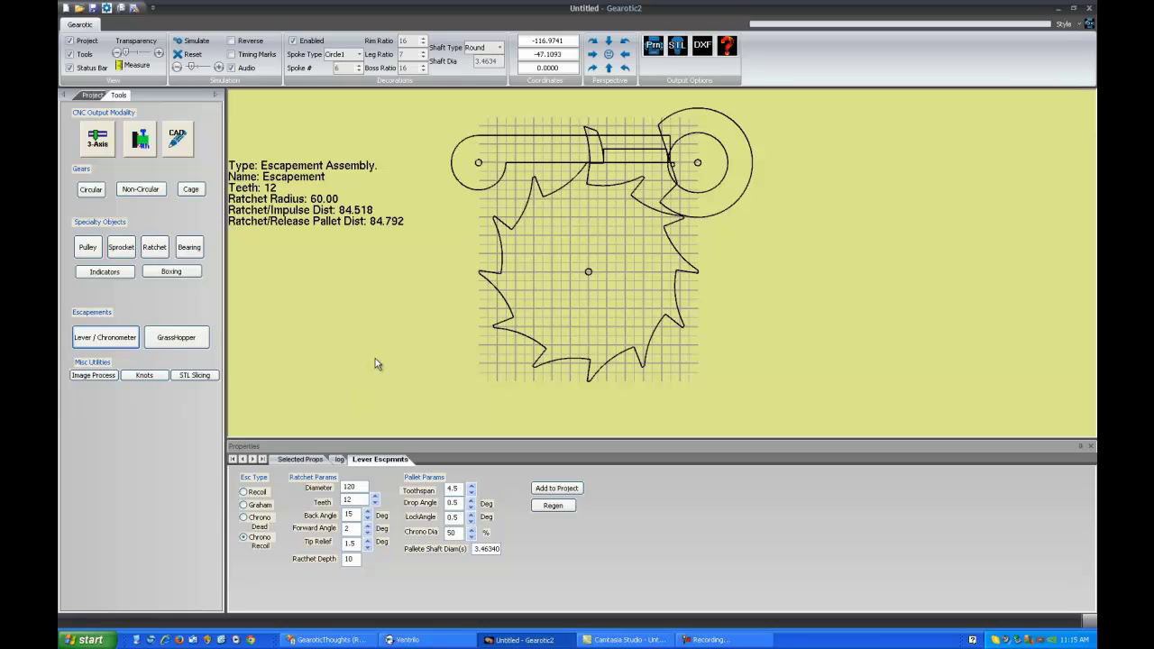
# Simulate the GrassHopper escapement and check the project tree before returning to the tools.
pyautogui.click(178, 339)
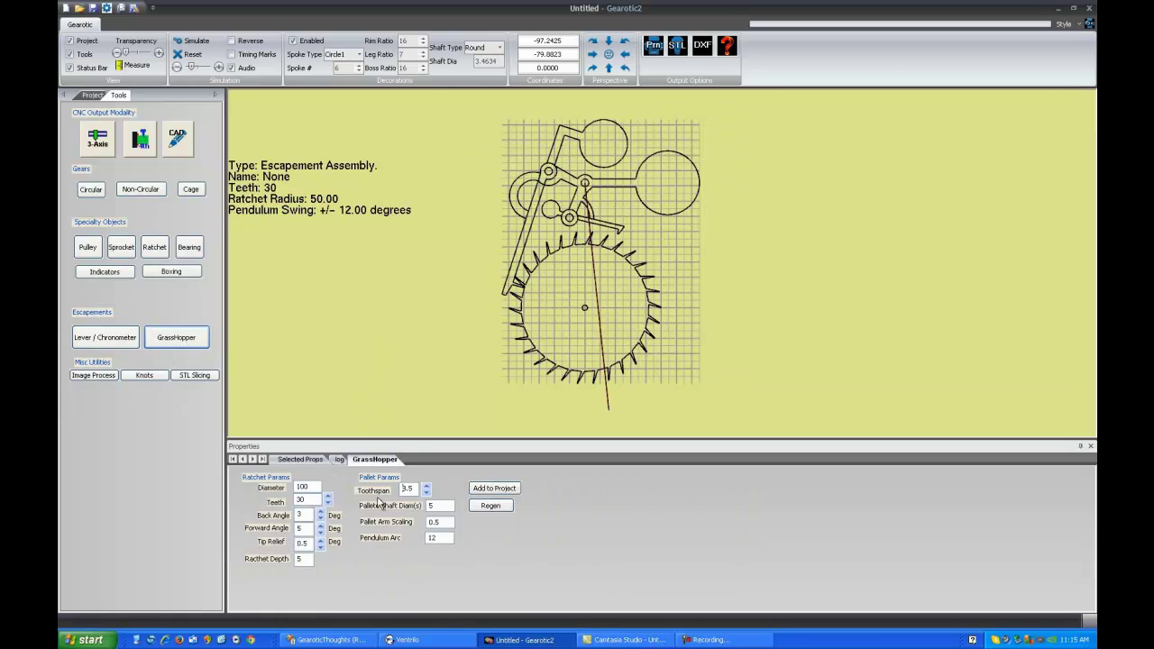
pyautogui.click(189, 41)
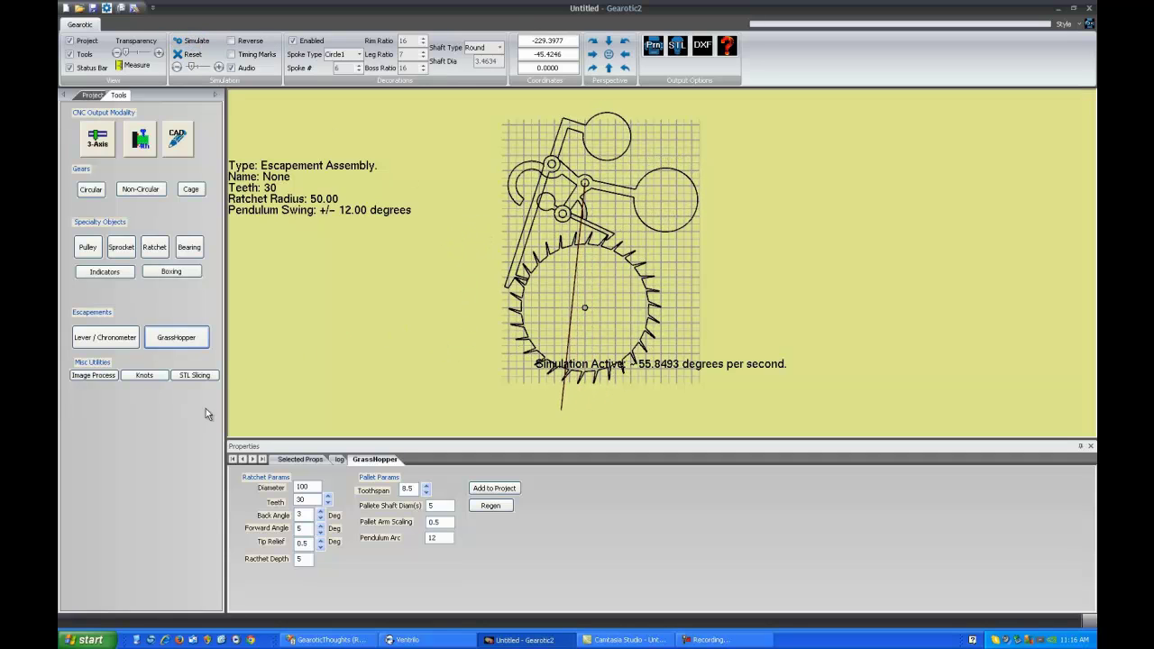
pyautogui.click(585, 285)
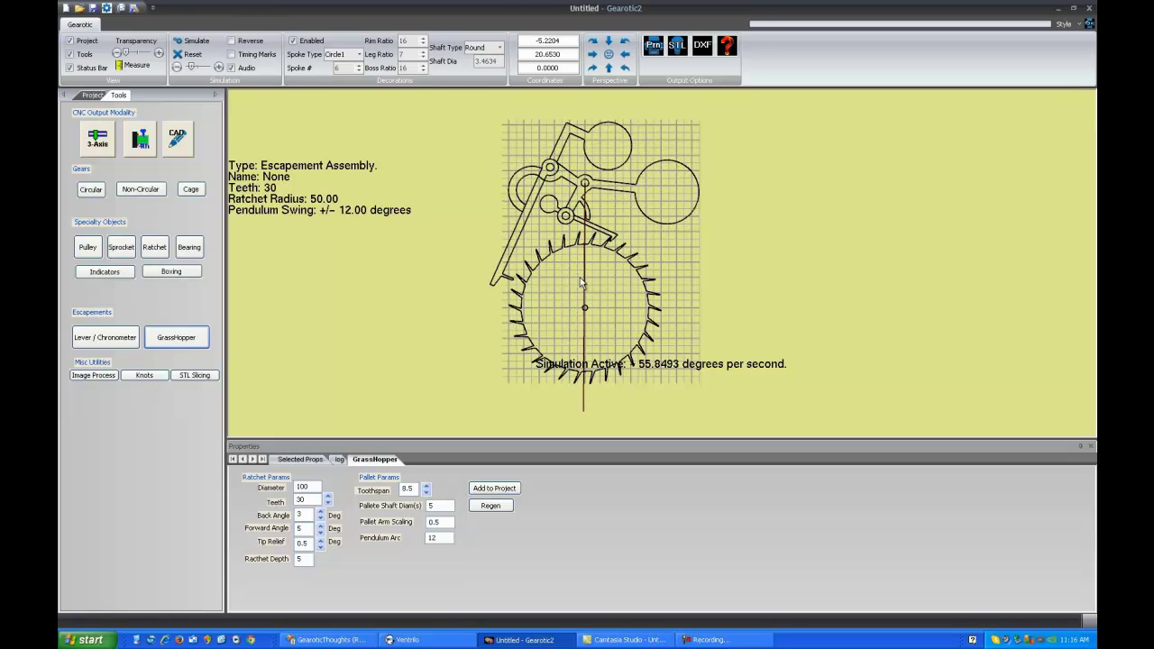
pyautogui.scroll(4, 587, 291)
pyautogui.scroll(-3, 586, 290)
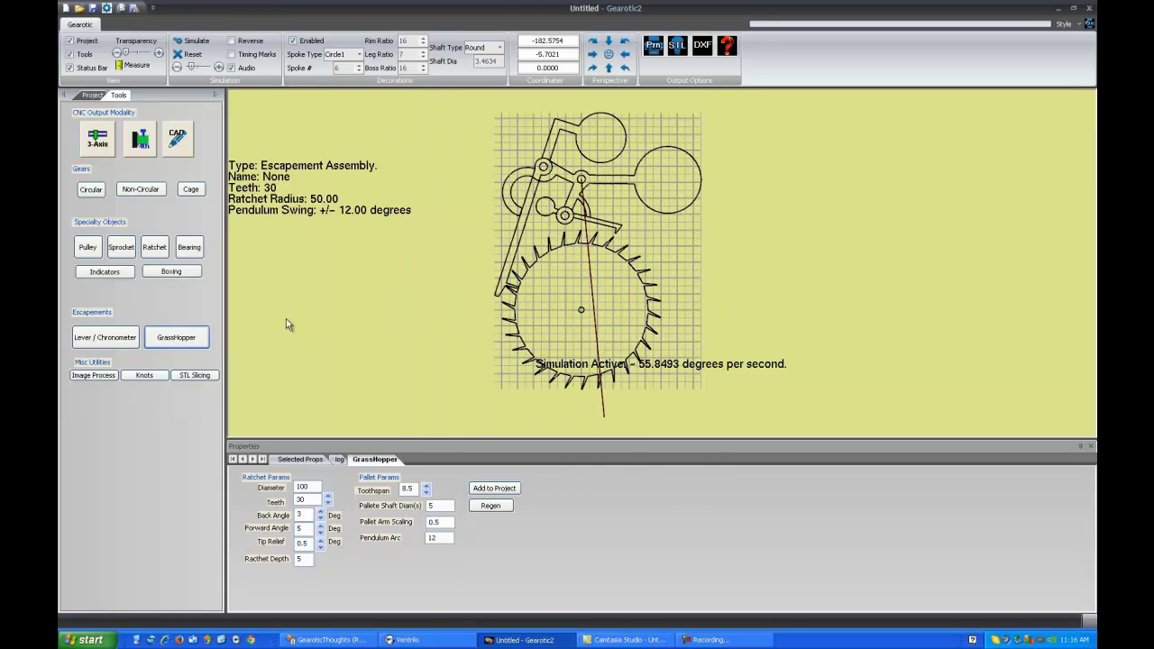
pyautogui.click(92, 95)
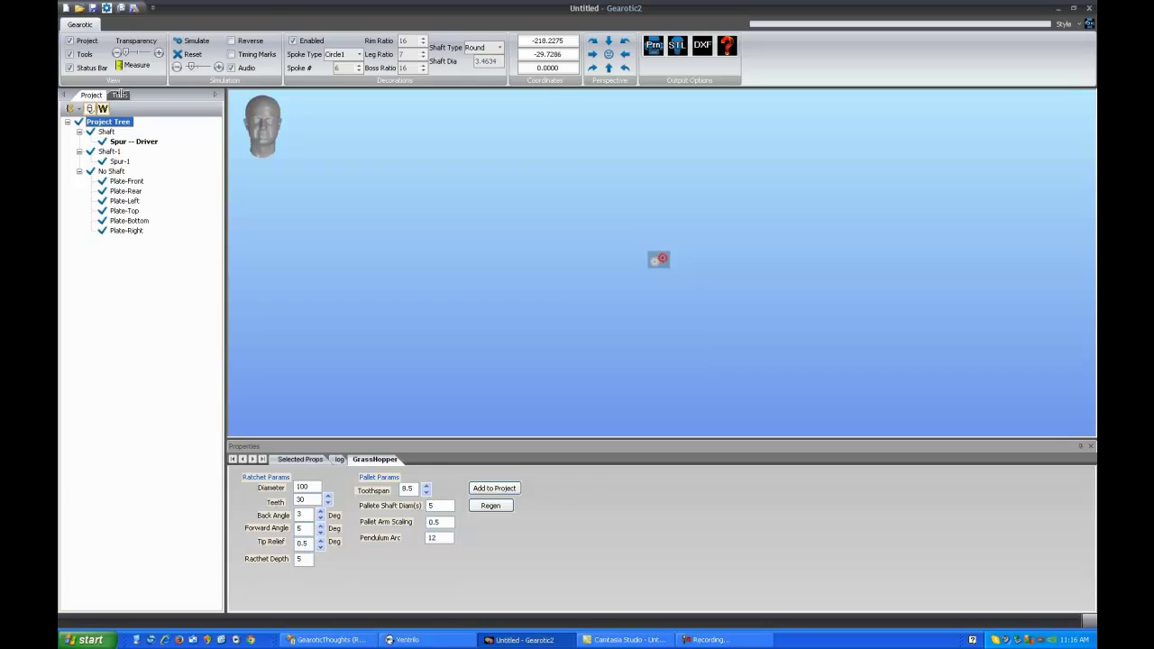
pyautogui.click(118, 94)
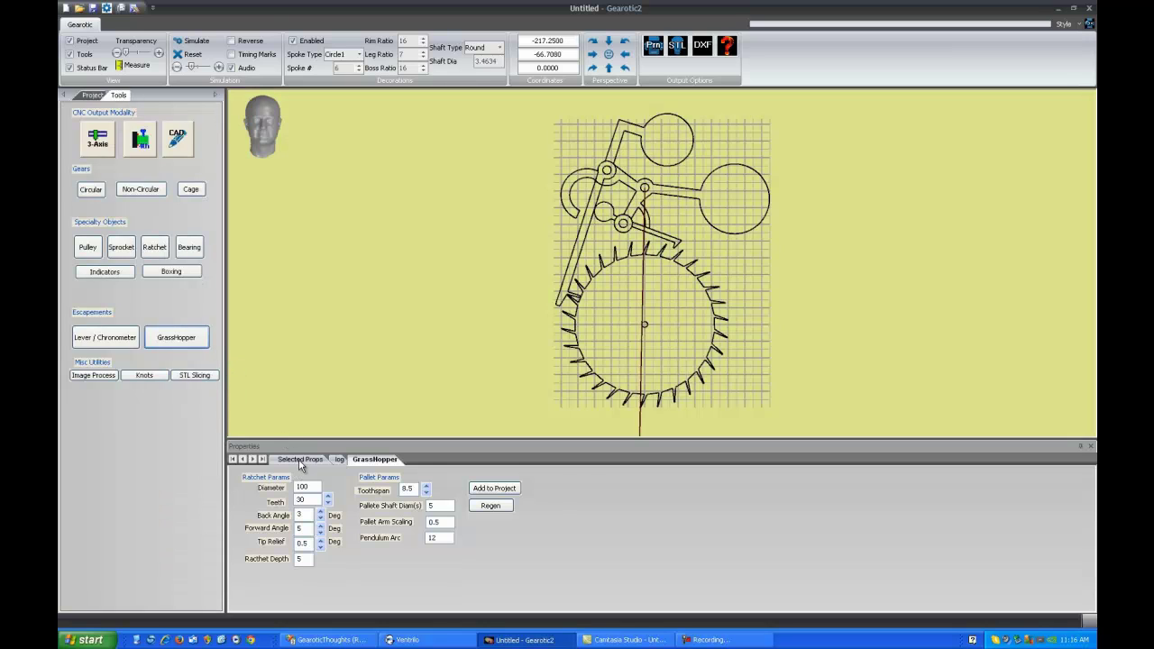
# View the Image Process utility, then open Knots and add one horizontal and one vertical break between the knot's grid nodes.
pyautogui.click(107, 378)
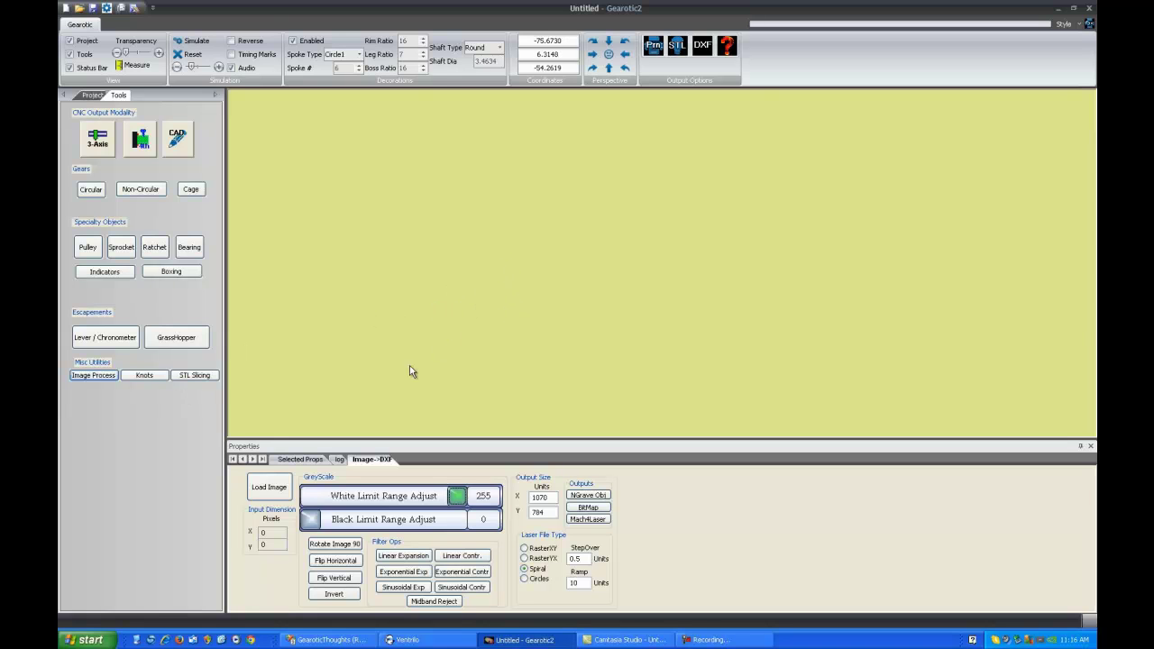
pyautogui.click(150, 375)
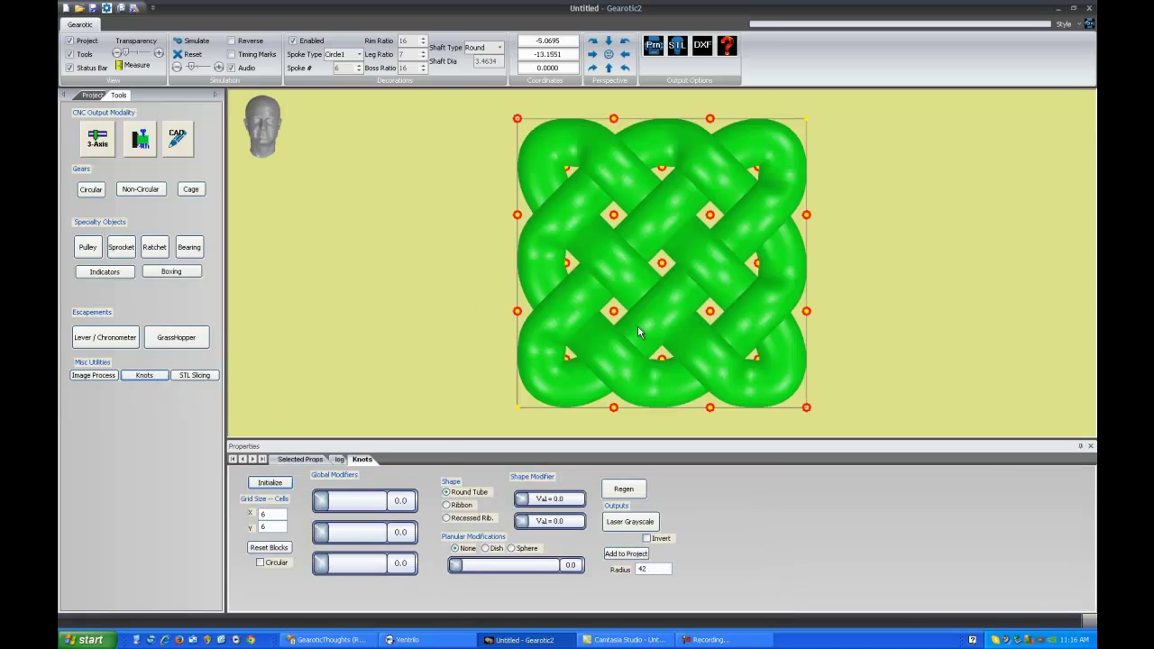
pyautogui.moveTo(641, 332); pyautogui.dragTo(568, 264)
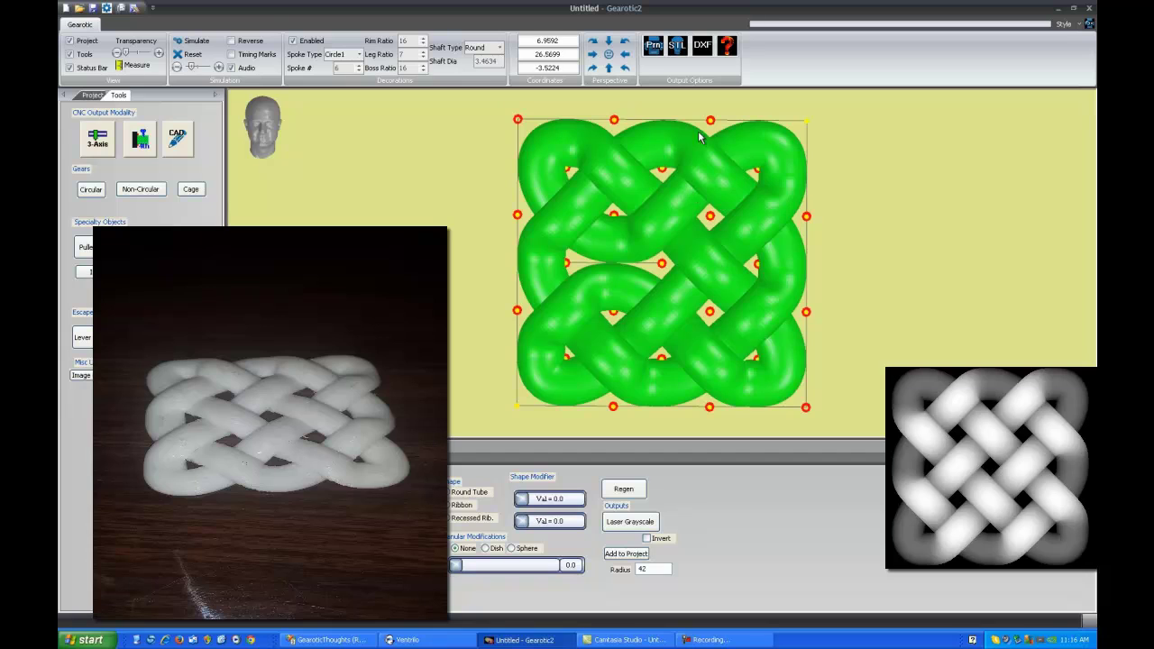
pyautogui.moveTo(711, 120); pyautogui.dragTo(712, 221)
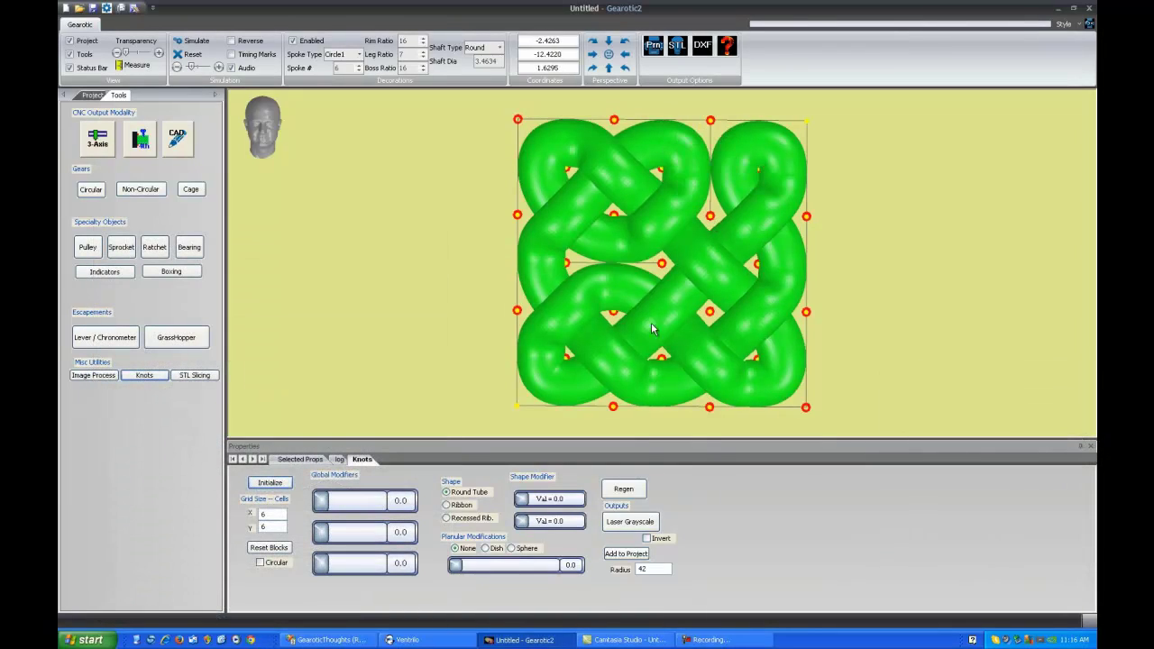
pyautogui.moveTo(683, 271); pyautogui.dragTo(643, 284, button='right')
pyautogui.moveTo(636, 290); pyautogui.dragTo(626, 268)
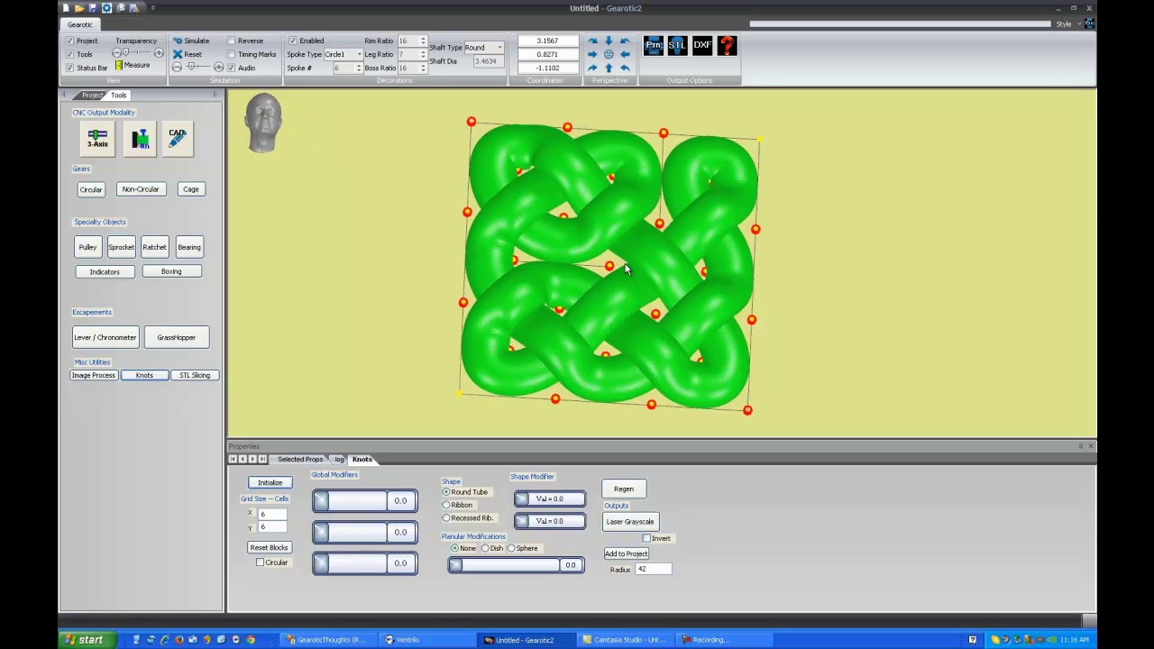
pyautogui.moveTo(557, 304); pyautogui.dragTo(565, 298)
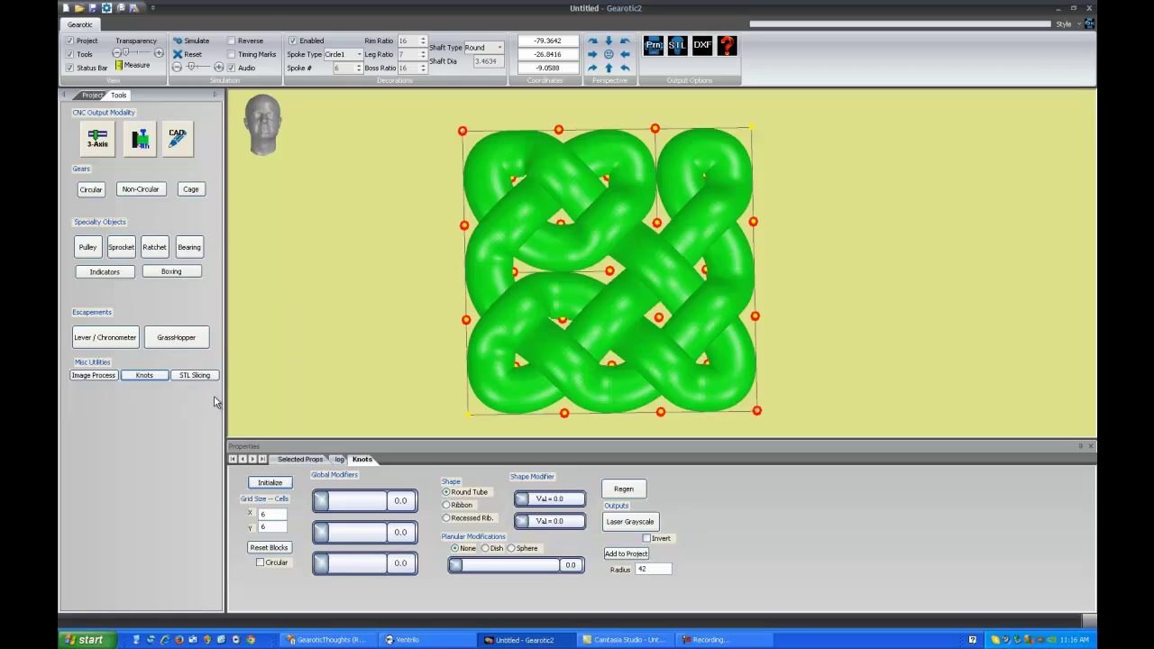
# Load an STL gear model into the STL Slicing utility and view it from an angle and face-on.
pyautogui.click(196, 376)
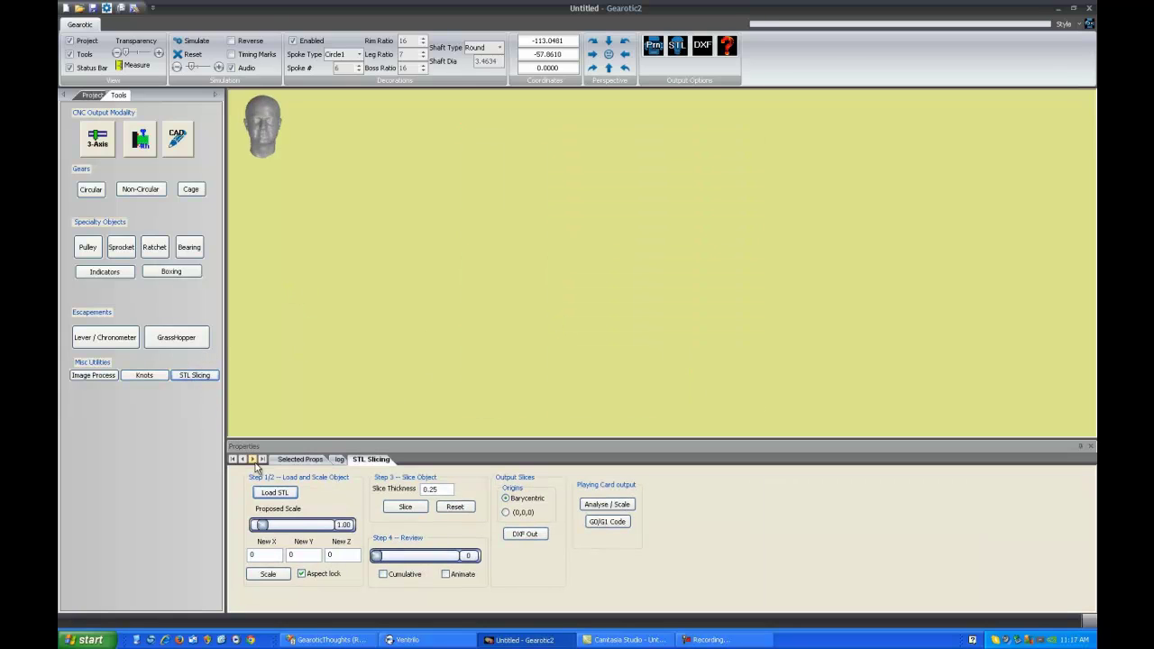
pyautogui.click(275, 492)
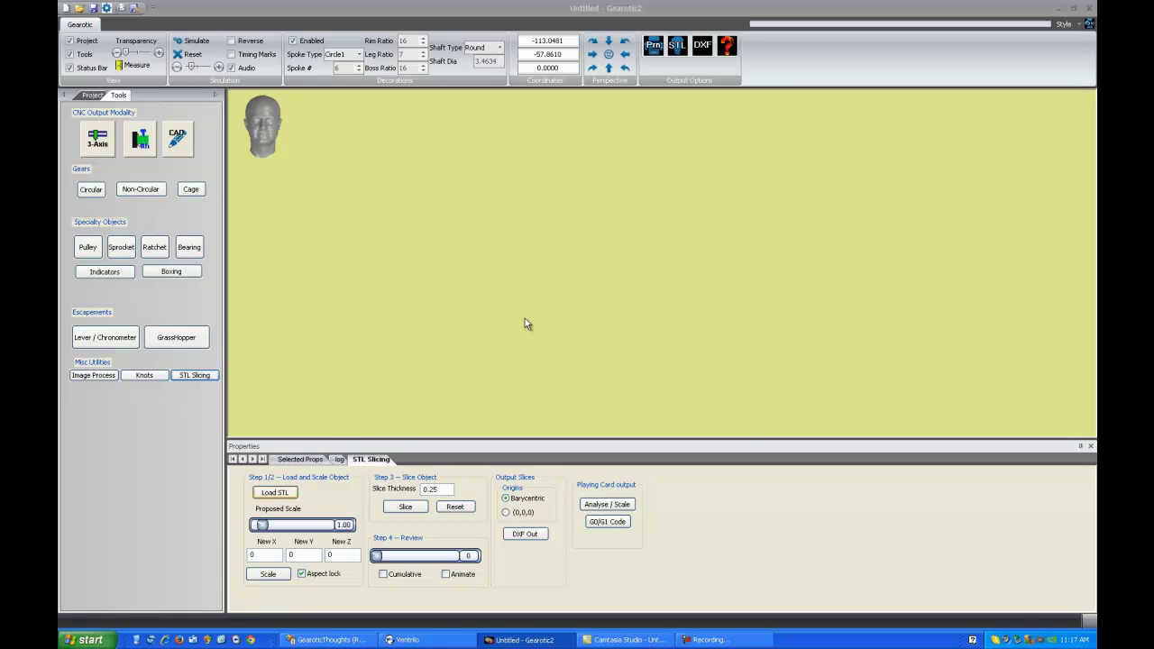
pyautogui.doubleClick(496, 245)
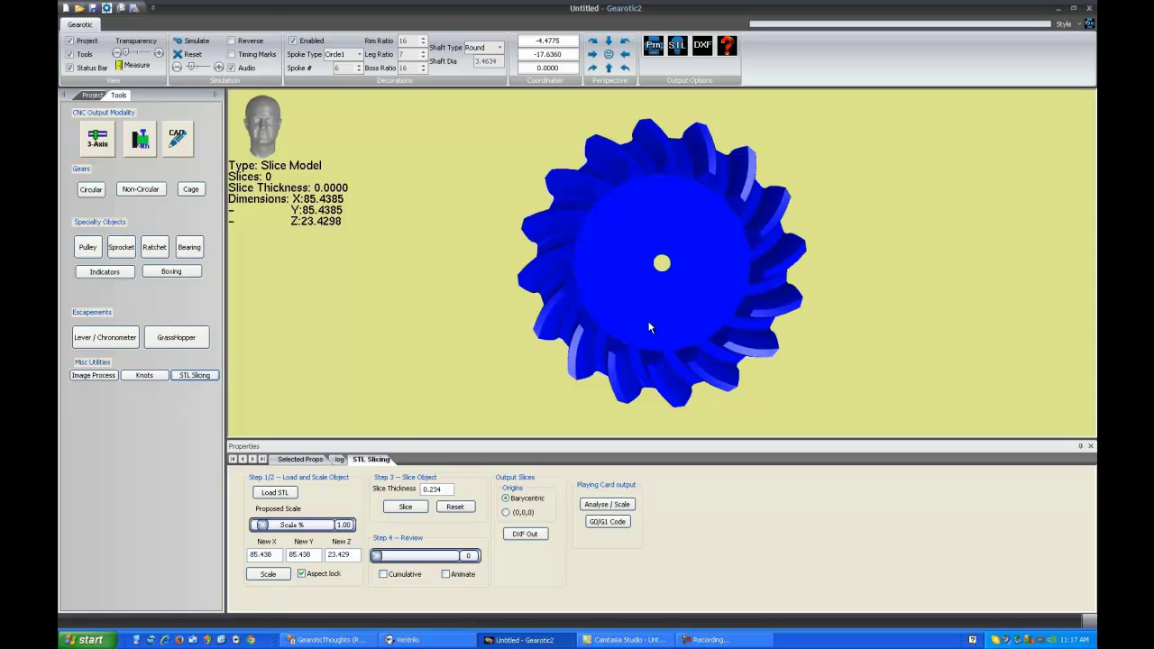
pyautogui.moveTo(659, 276); pyautogui.dragTo(629, 292)
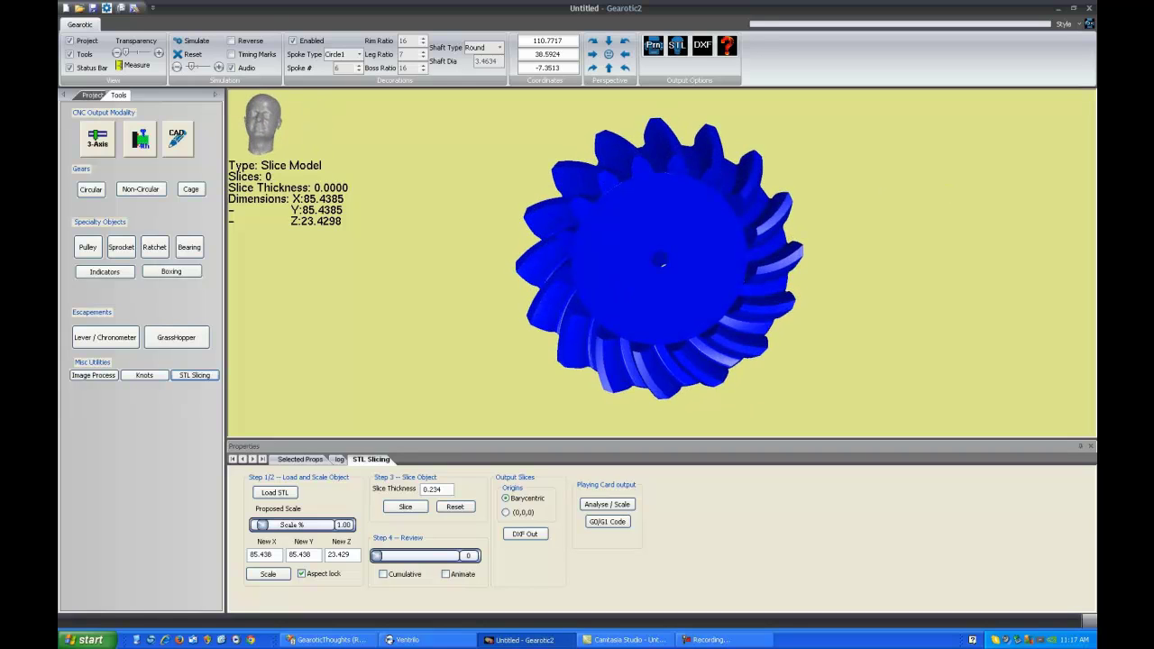
pyautogui.press('F9')
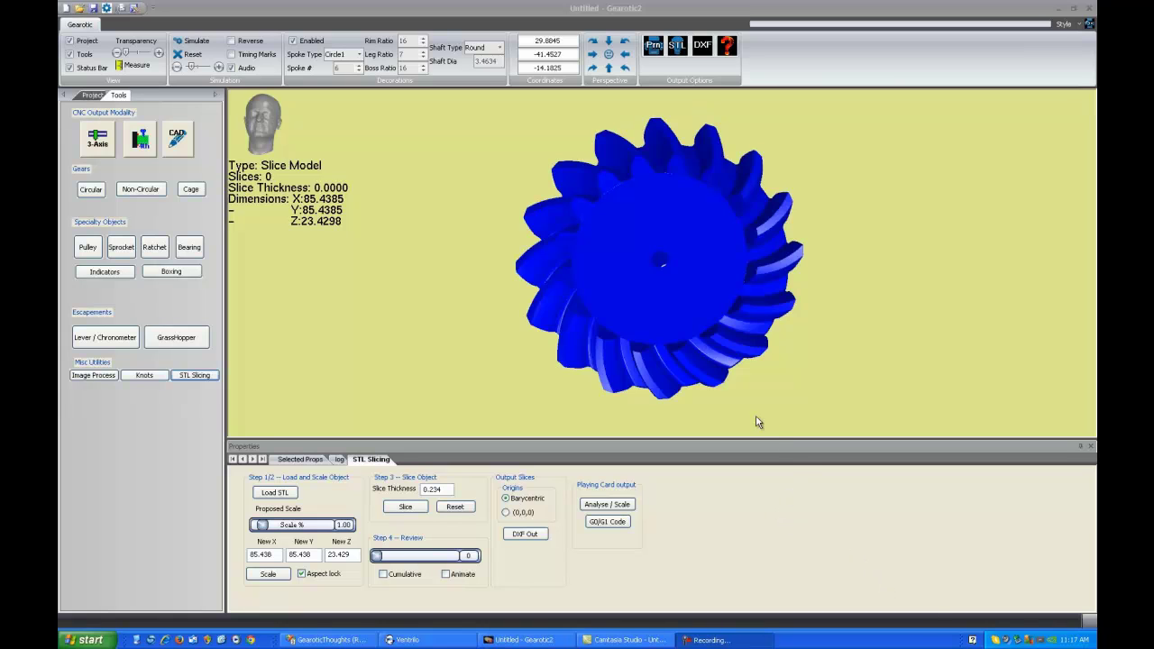
pyautogui.moveTo(677, 287); pyautogui.dragTo(677, 236)
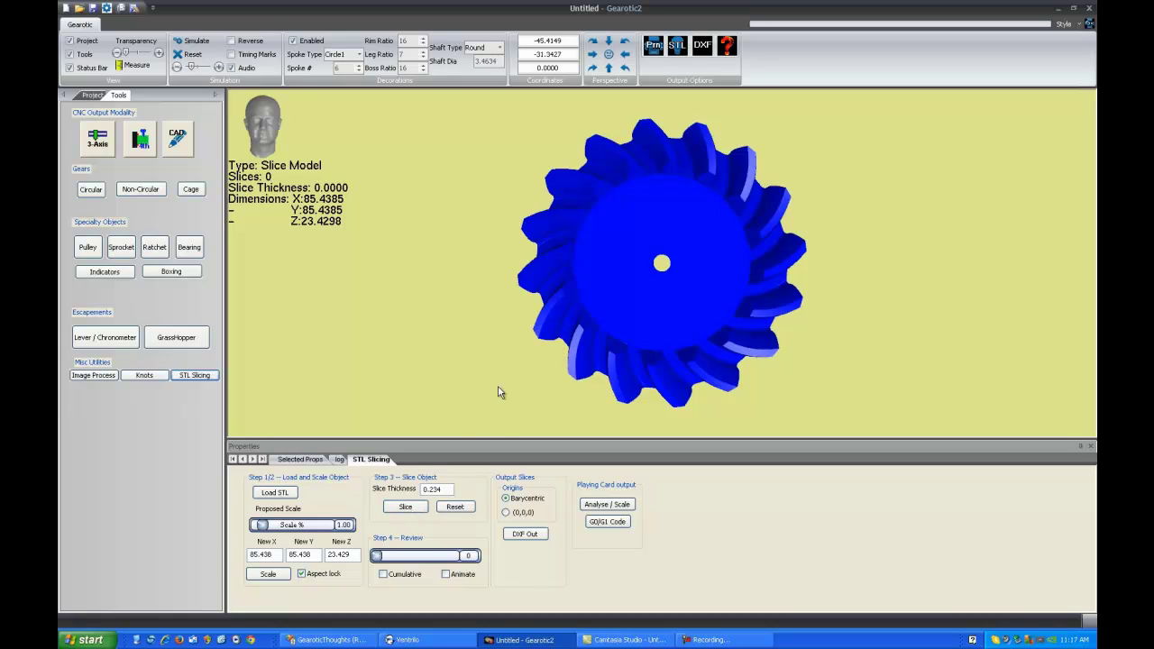
# Slice the loaded gear model and animate the slice review beside the rotated model.
pyautogui.click(410, 508)
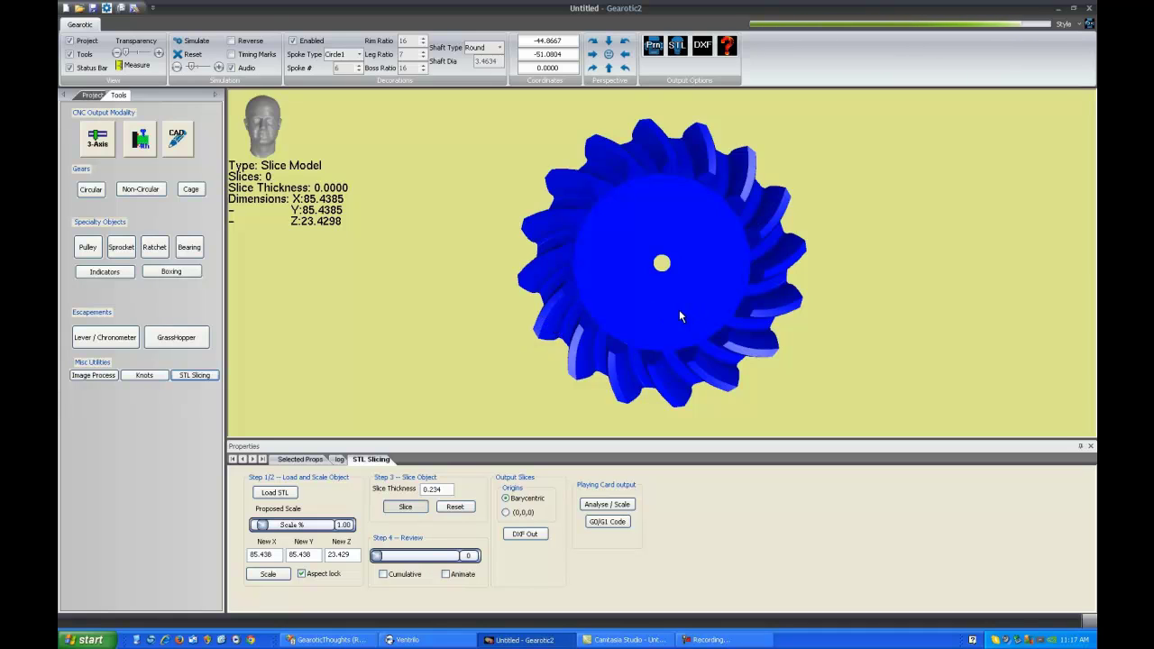
pyautogui.moveTo(434, 283); pyautogui.dragTo(503, 254)
pyautogui.click(444, 575)
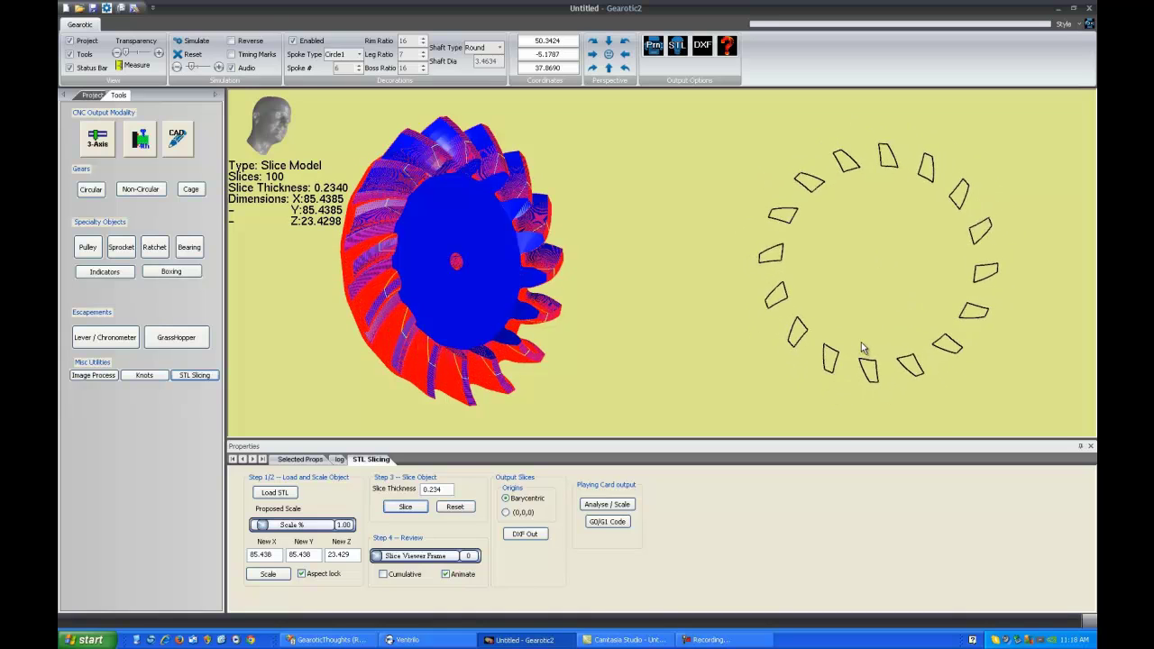
pyautogui.moveTo(478, 225); pyautogui.dragTo(489, 251)
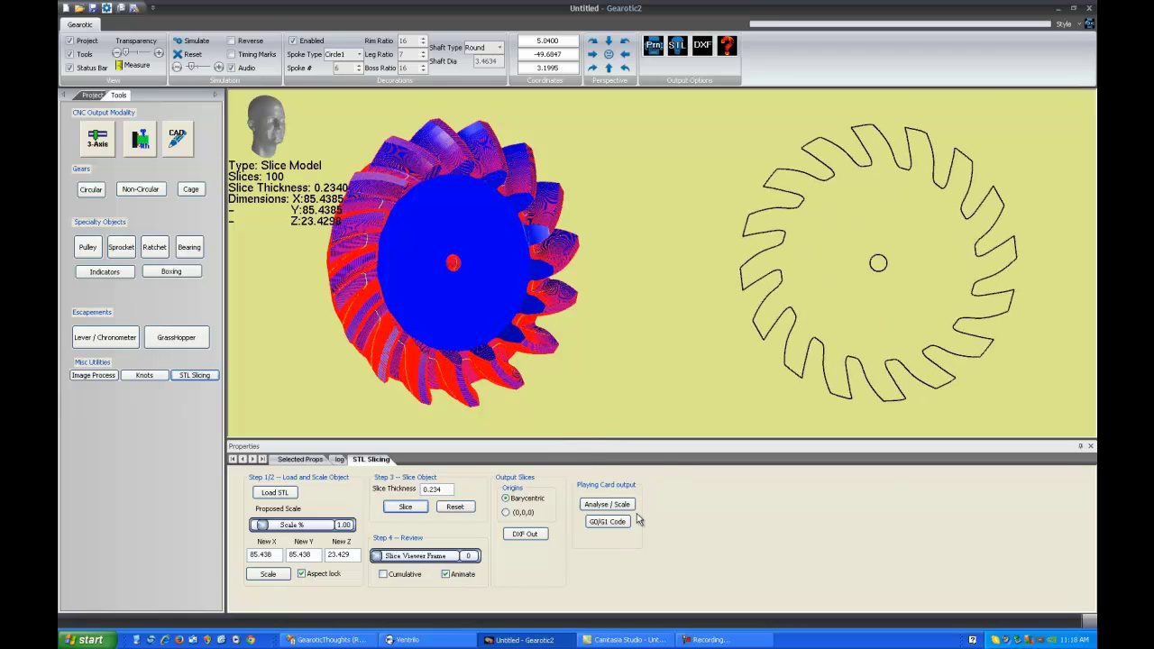
# Return to the project, select the driver spur gear and examine the boxed gear pair up close.
pyautogui.click(92, 96)
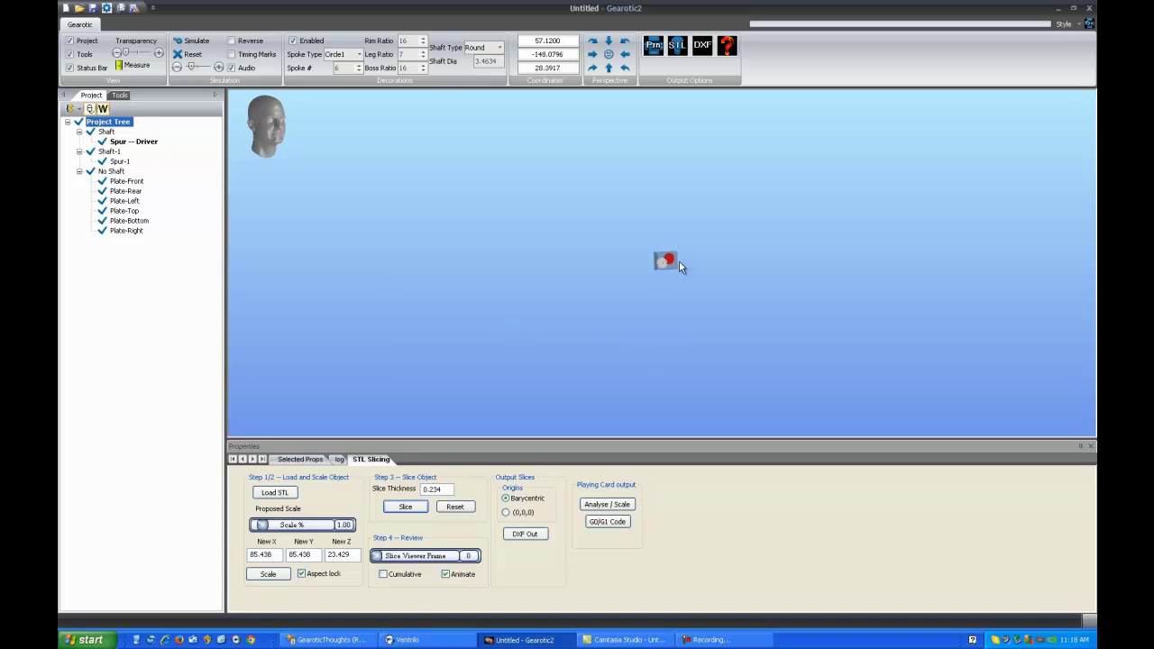
pyautogui.click(655, 298)
pyautogui.scroll(5, 664, 292)
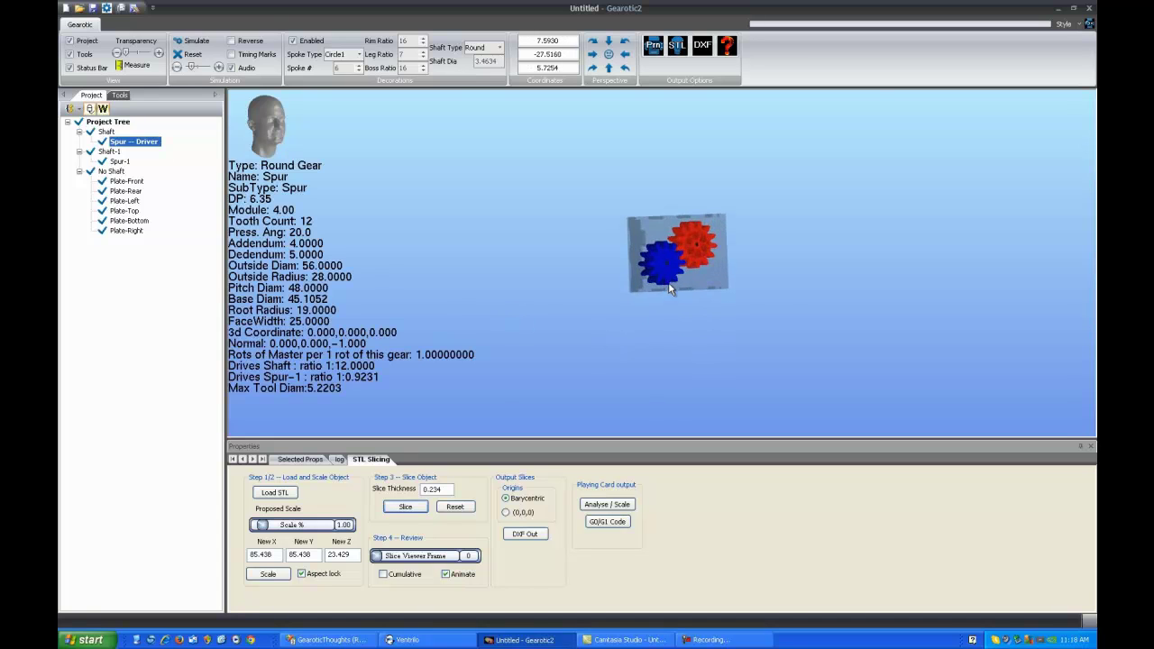
pyautogui.moveTo(670, 311); pyautogui.dragTo(661, 330)
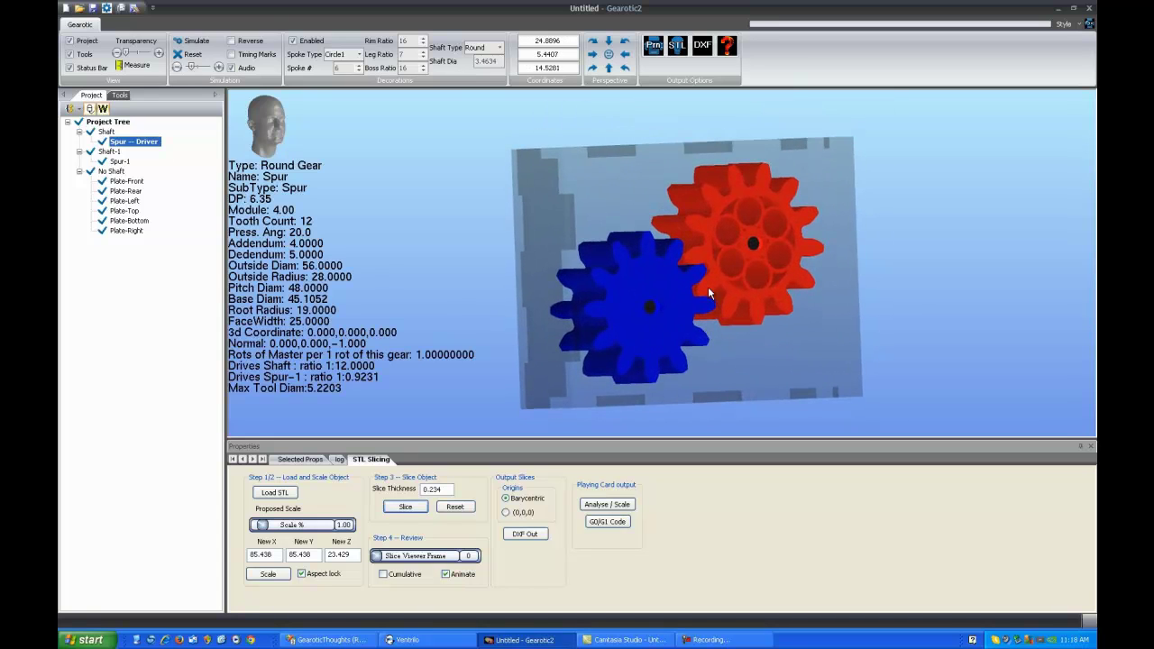
pyautogui.moveTo(708, 287); pyautogui.dragTo(688, 300)
pyautogui.scroll(2, 660, 302)
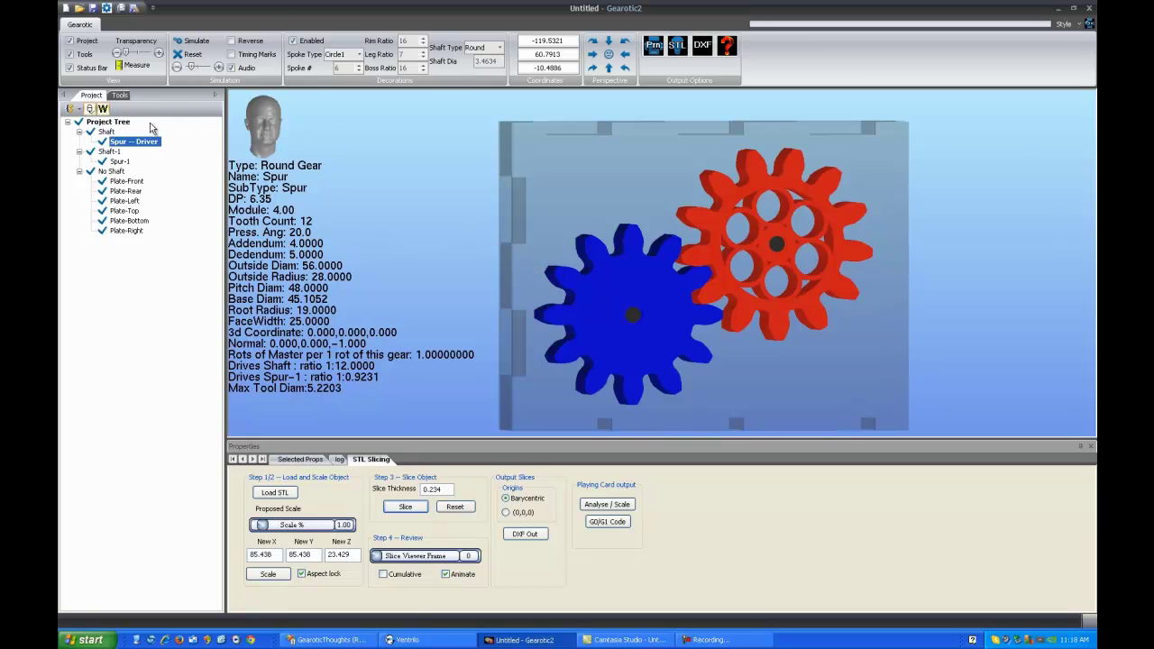
# Show the AutoTrain Gear Train Calculator from the Circular gear module and close it again.
pyautogui.click(119, 95)
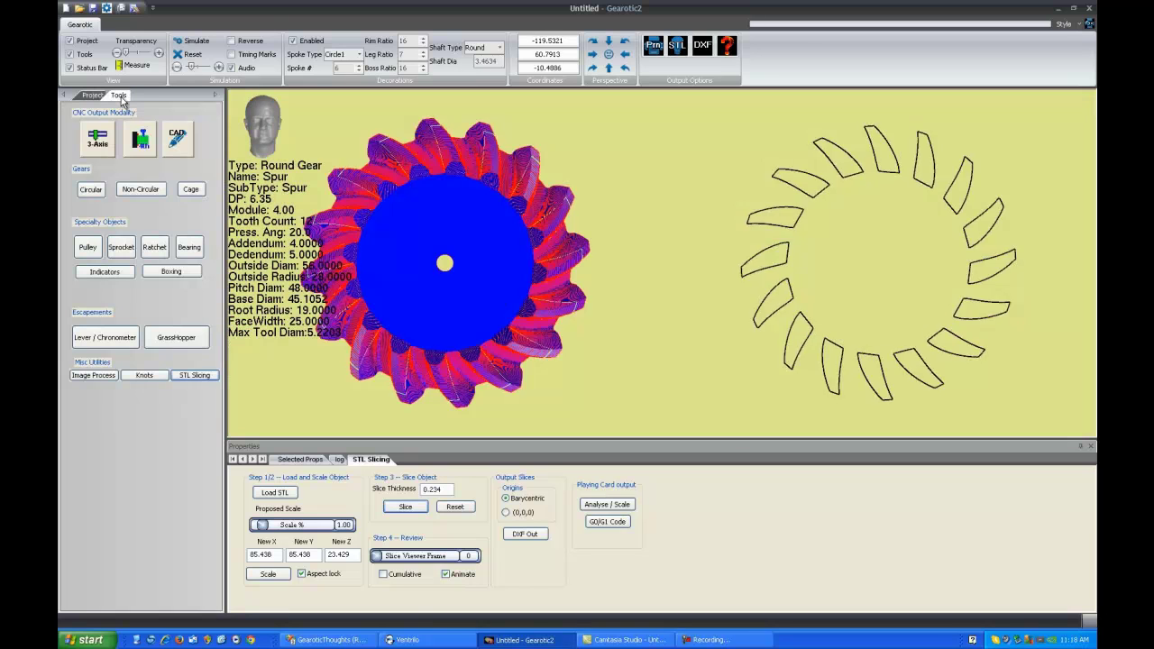
pyautogui.click(90, 190)
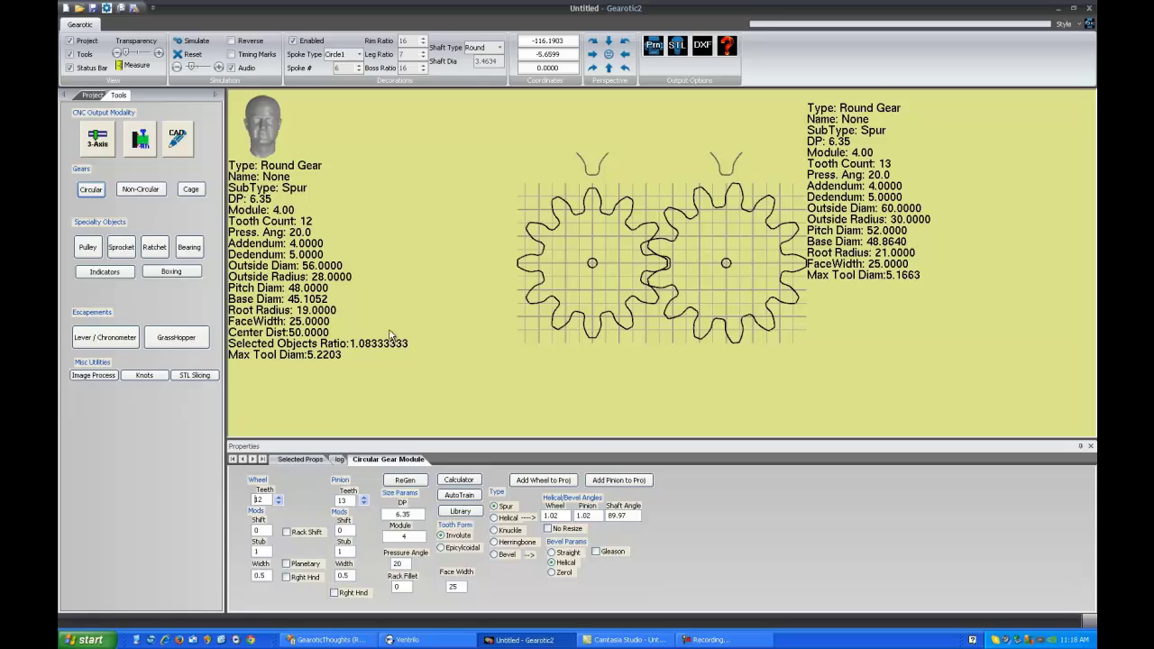
pyautogui.click(461, 498)
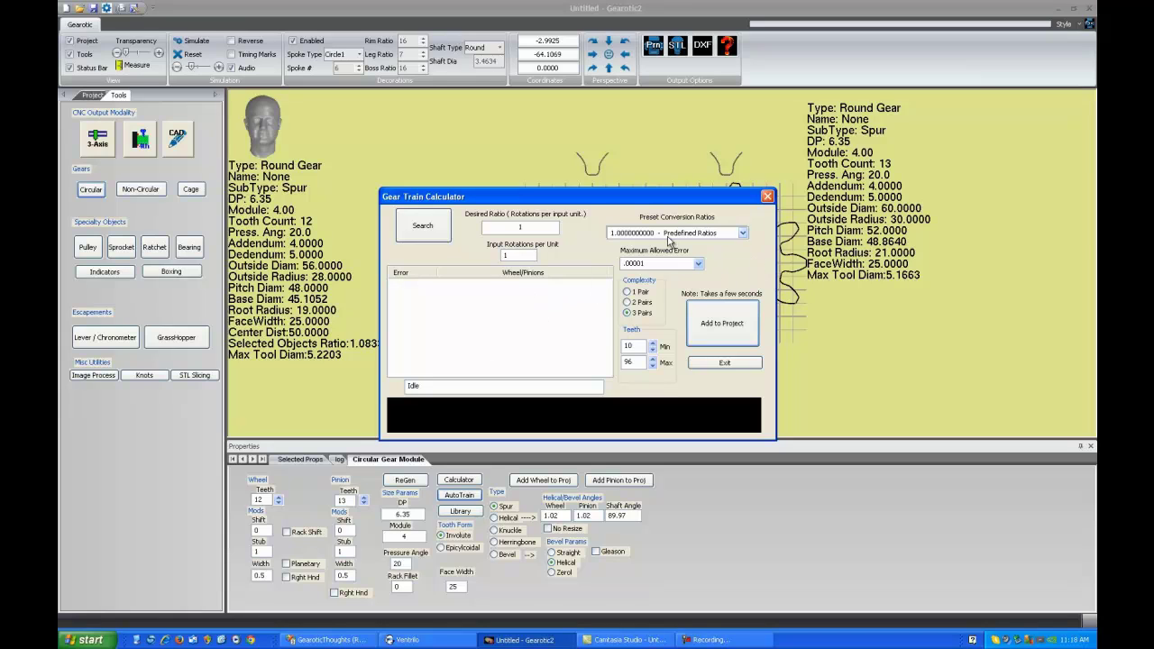
pyautogui.click(768, 198)
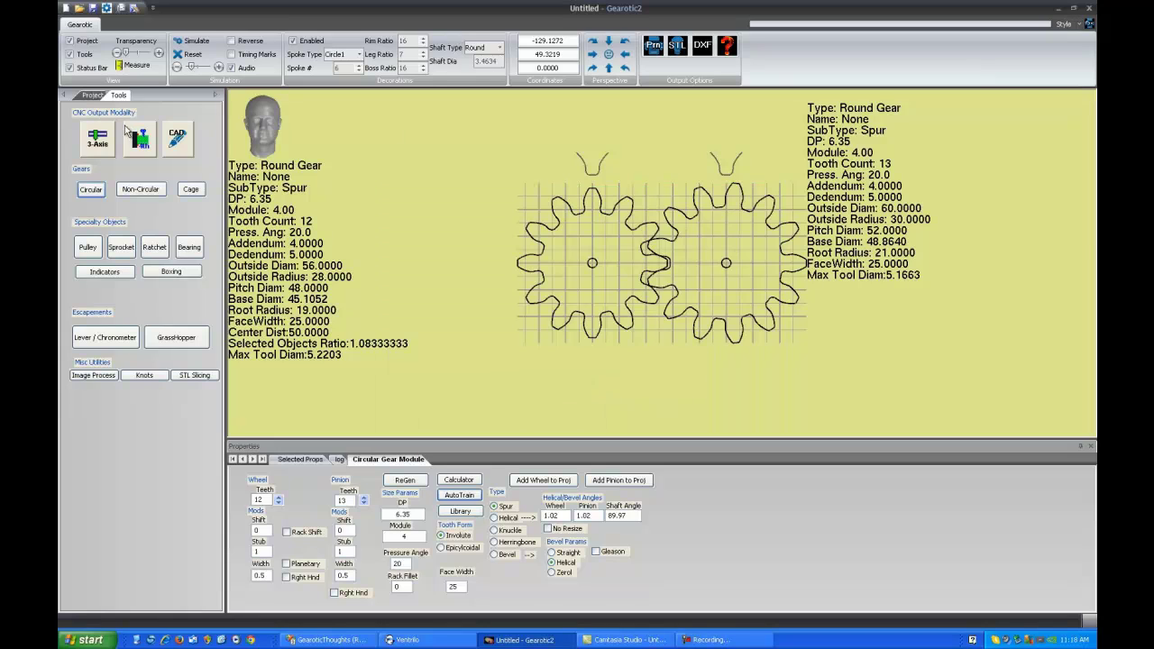
# Go back to the project and bring the boxed gear pair into a centered close view.
pyautogui.click(91, 95)
pyautogui.scroll(8, 619, 279)
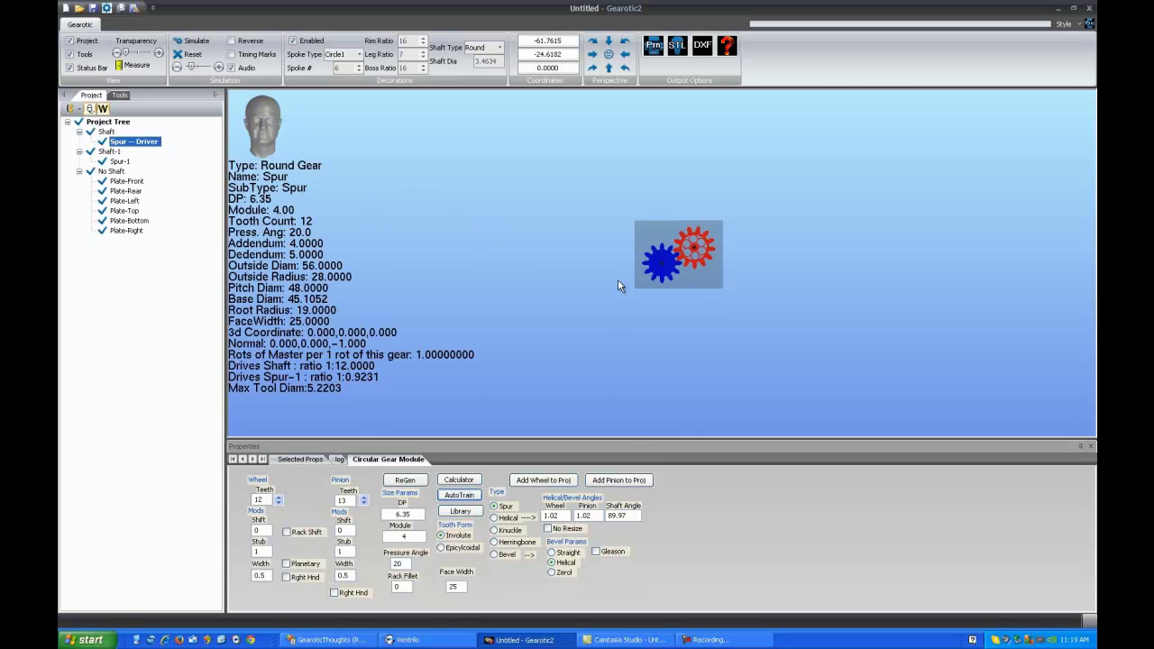
pyautogui.moveTo(619, 253); pyautogui.dragTo(558, 303, button='right')
pyautogui.scroll(-2, 623, 256)
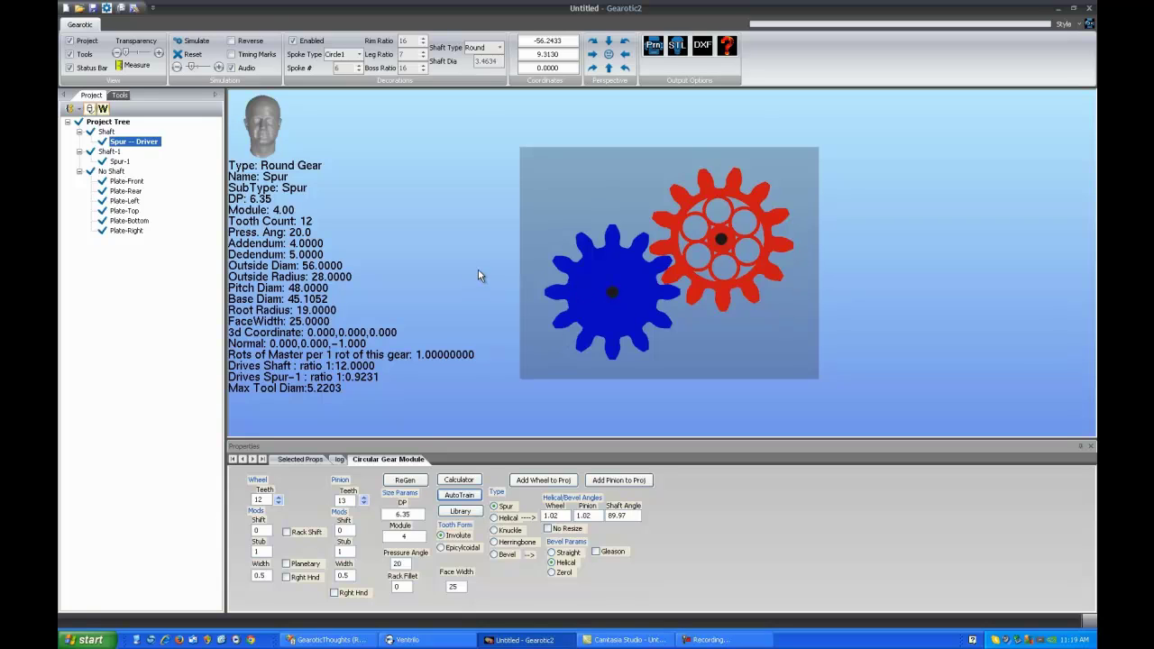
# Revisit the Circular gear module, then return to the project and enlarge the boxed spur gears.
pyautogui.click(119, 95)
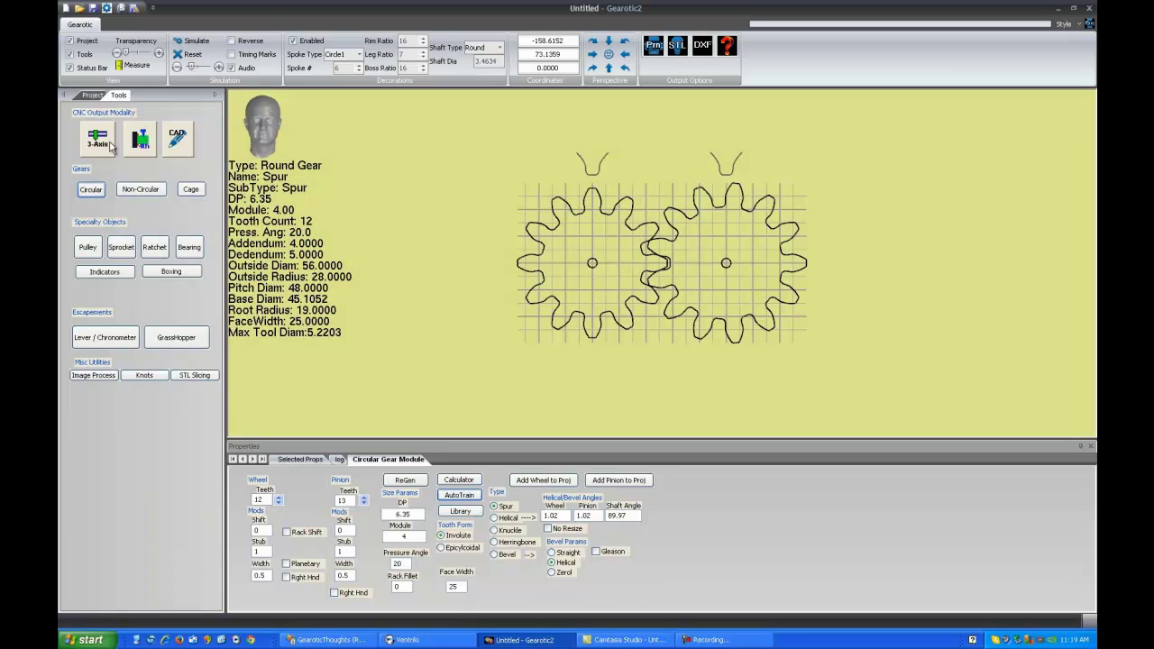
pyautogui.click(92, 193)
pyautogui.click(92, 95)
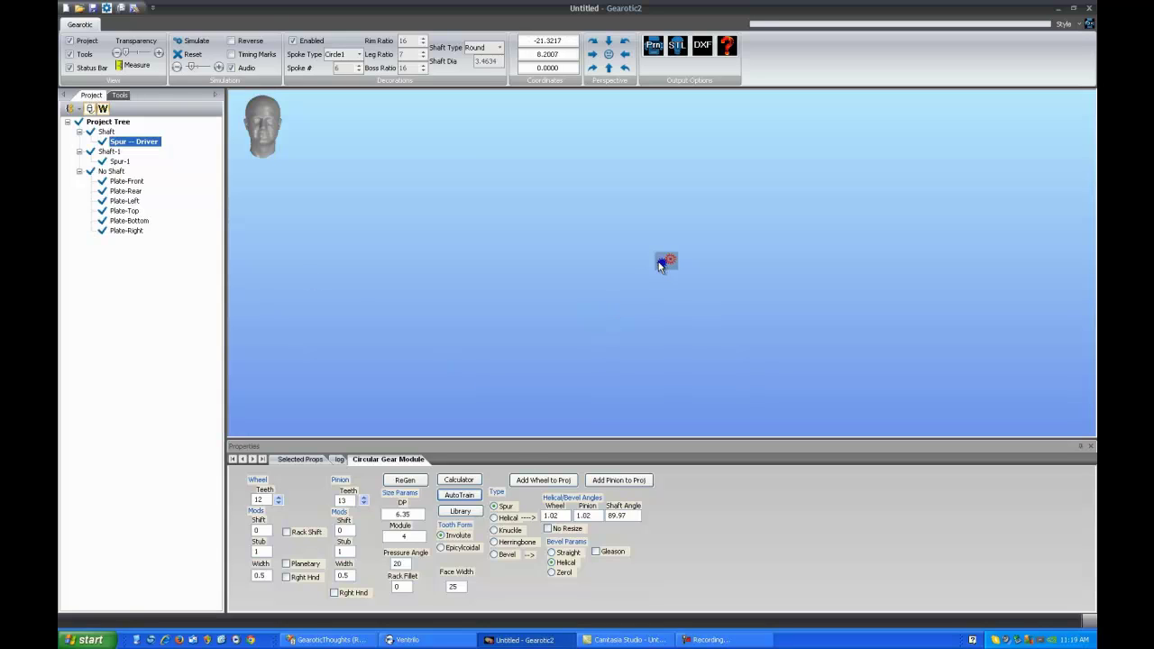
pyautogui.scroll(12, 667, 283)
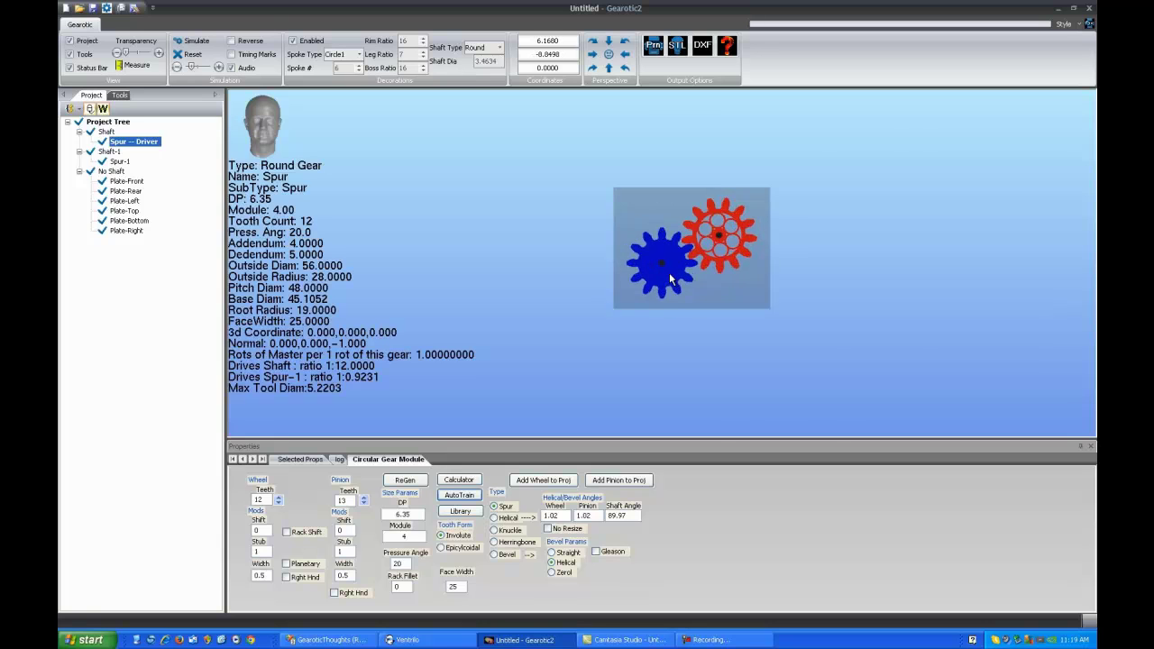
pyautogui.moveTo(670, 282); pyautogui.dragTo(577, 329, button='middle')
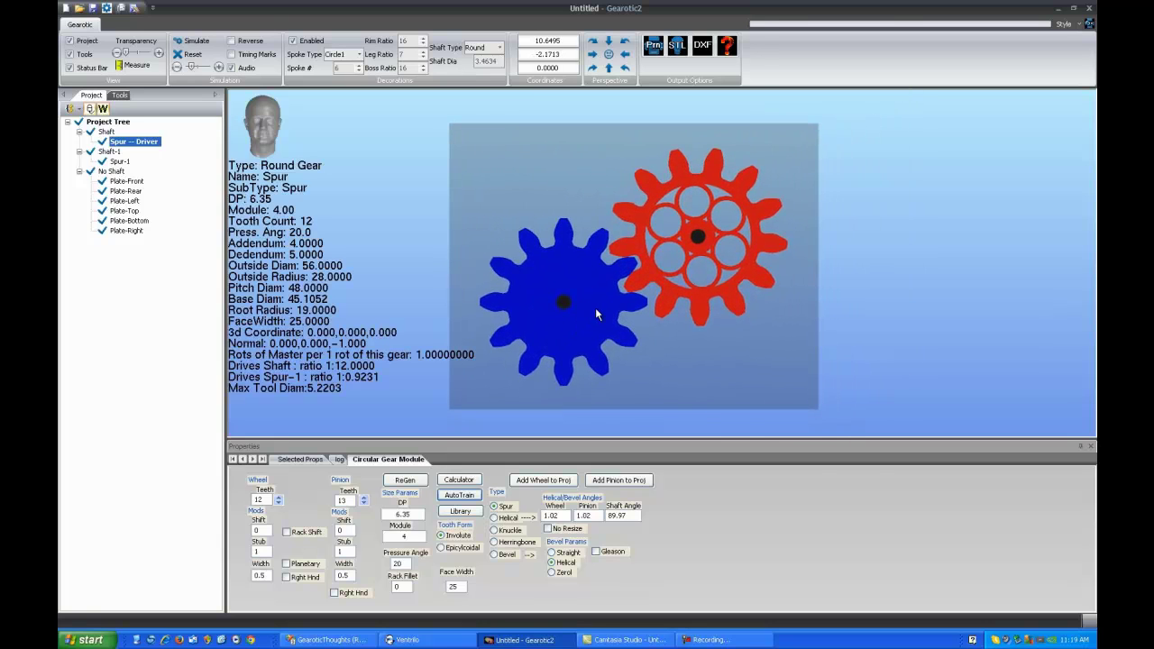
pyautogui.scroll(2, 596, 307)
pyautogui.scroll(-2, 595, 307)
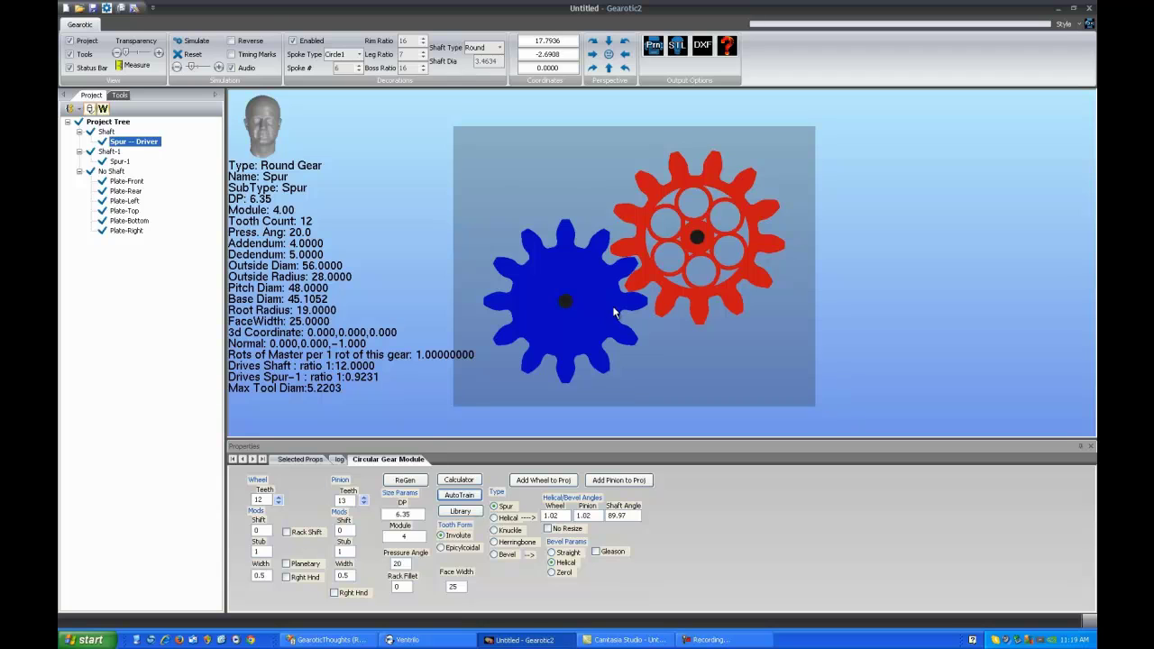
# Inspect the box and gears from a tilted angle, then restore the front view and center the gear pair.
pyautogui.moveTo(588, 363); pyautogui.dragTo(610, 291)
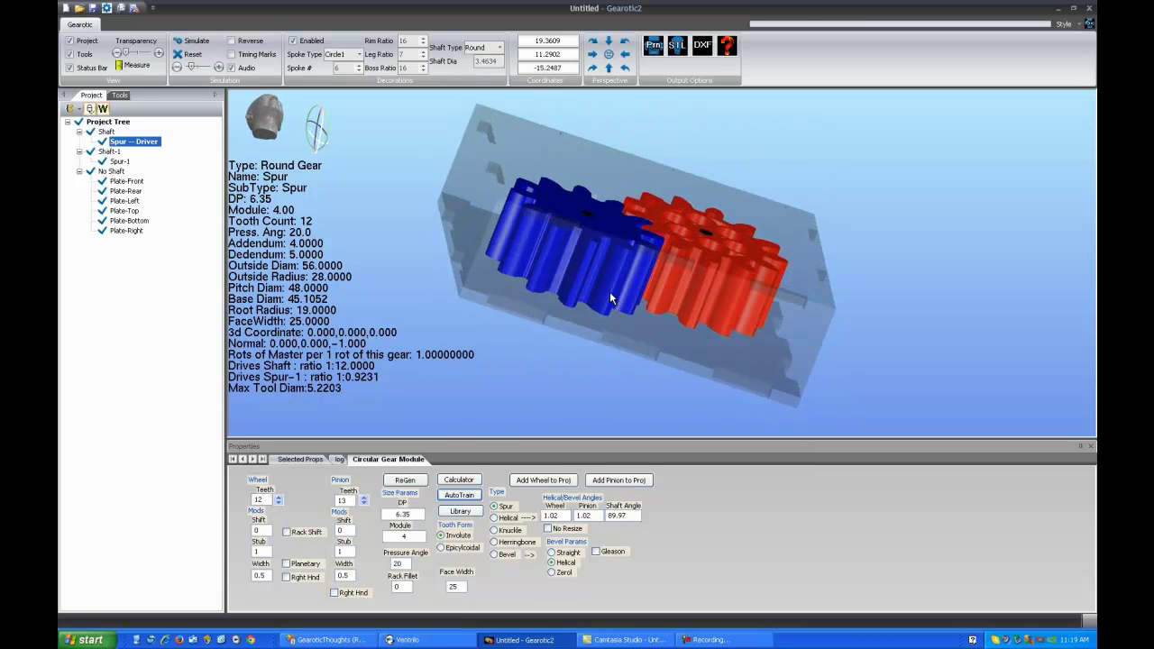
pyautogui.doubleClick(632, 230)
pyautogui.scroll(4, 655, 252)
pyautogui.scroll(3, 656, 248)
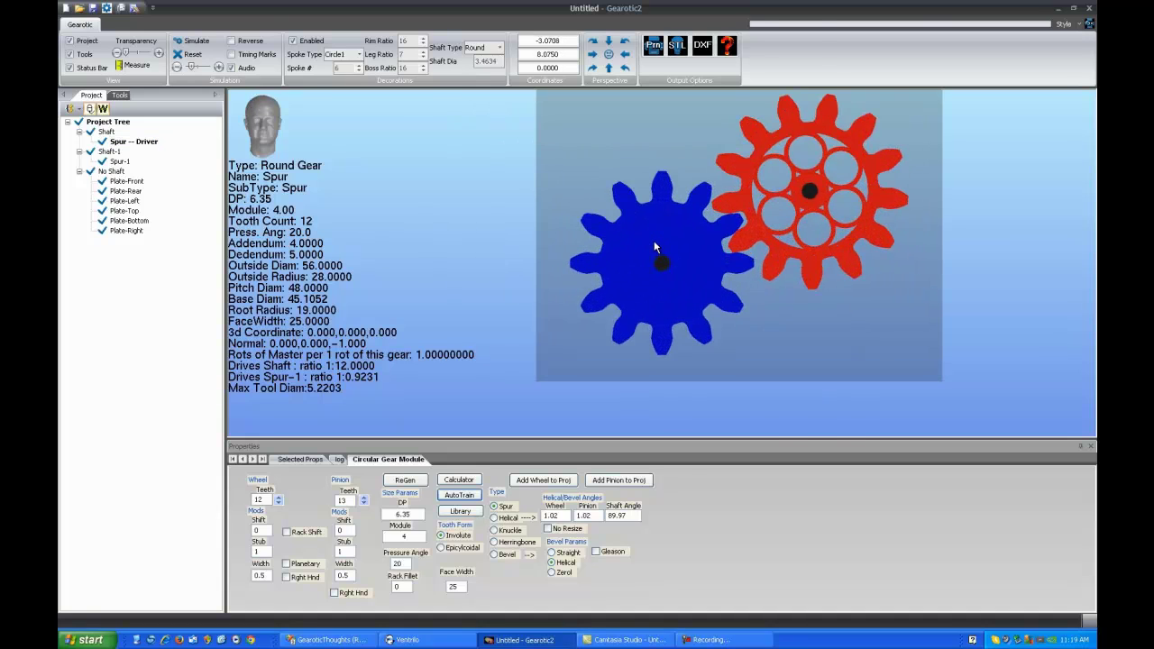
pyautogui.scroll(-2, 659, 241)
pyautogui.moveTo(661, 236); pyautogui.dragTo(592, 287, button='right')
pyautogui.scroll(1, 602, 275)
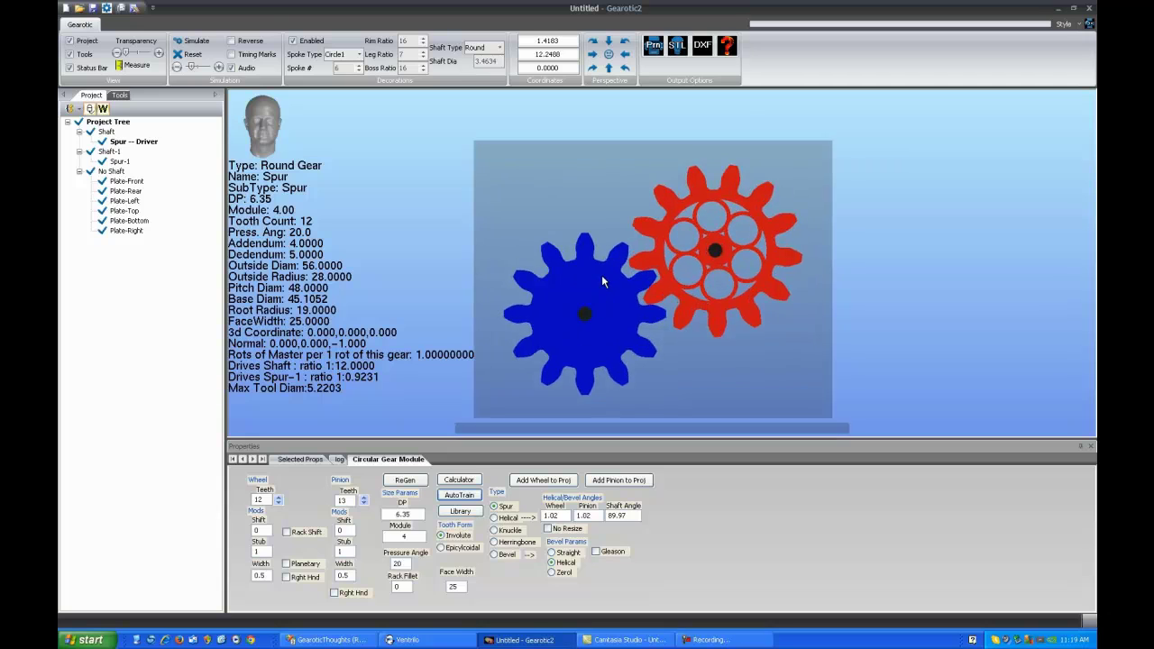